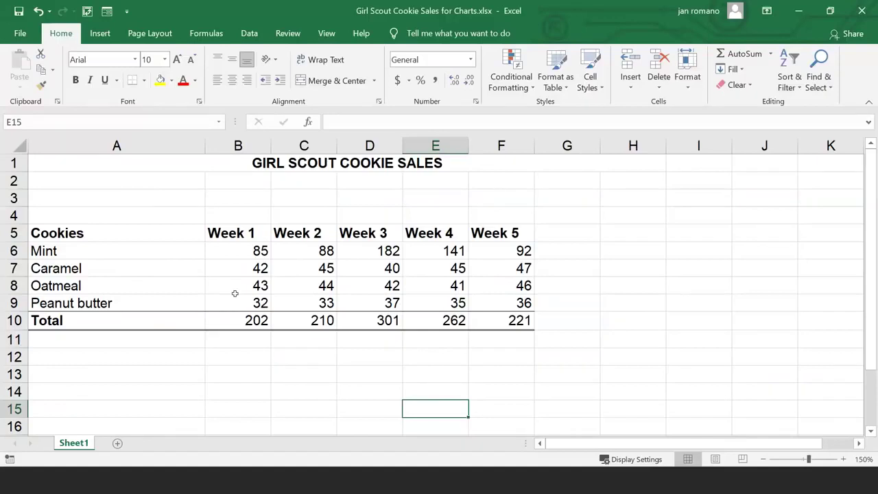
# Step: Go back one slide in the slide show to review the Creating Charts instructions, returning to the cookie sales workbook
pyautogui.click(555, 488)
pyautogui.rightClick(528, 314)
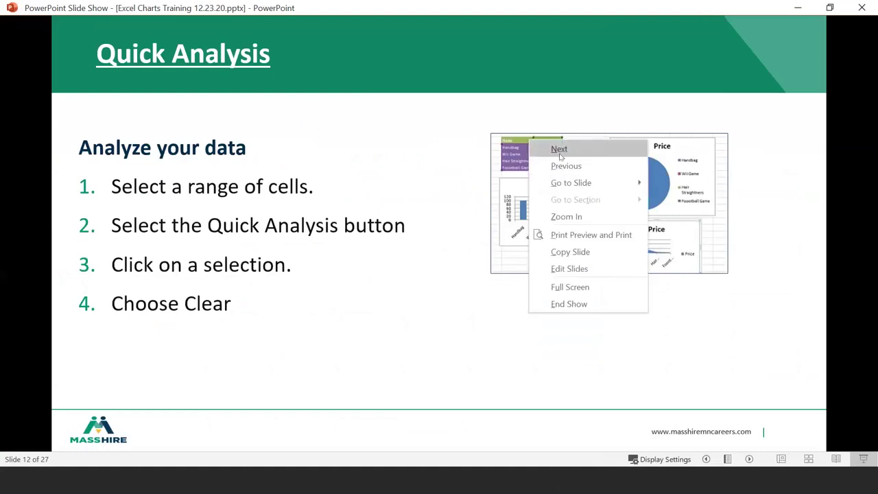
pyautogui.click(564, 166)
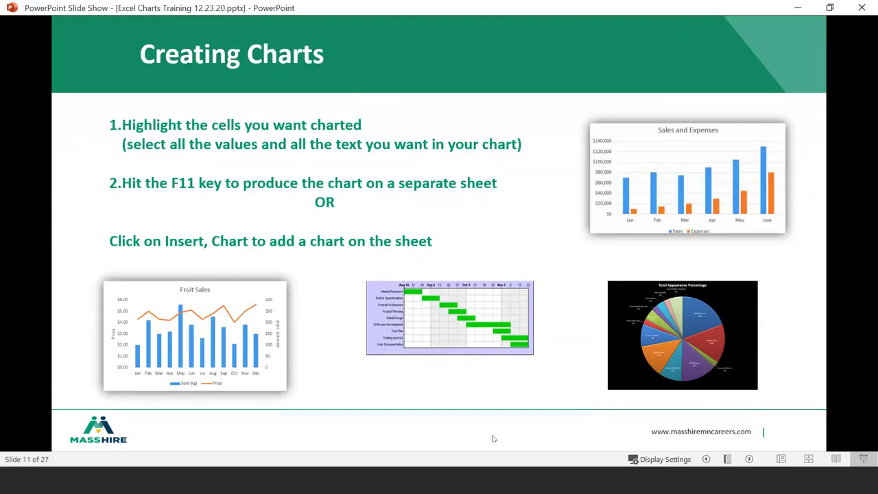
pyautogui.hotkey('alt', 'Tab')
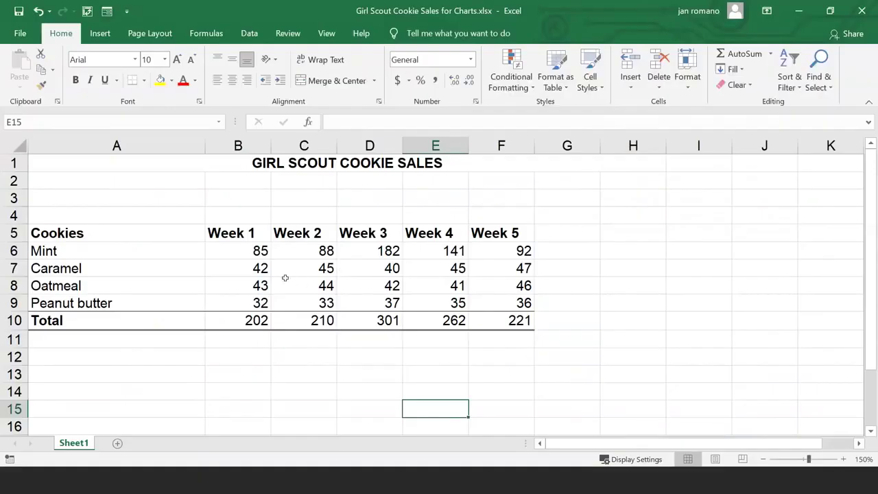
# Step: Insert a 2-D clustered column chart from only the sales numbers in B6:F9
pyautogui.moveTo(251, 249); pyautogui.dragTo(503, 299)
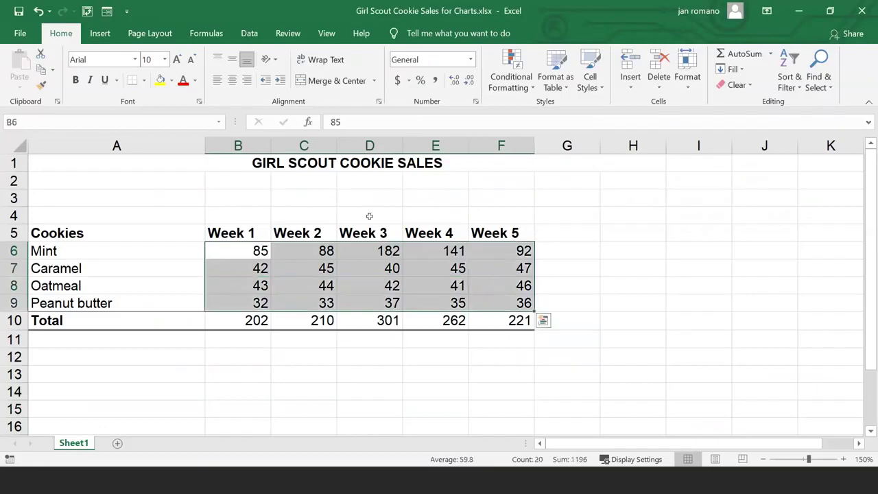
pyautogui.click(100, 35)
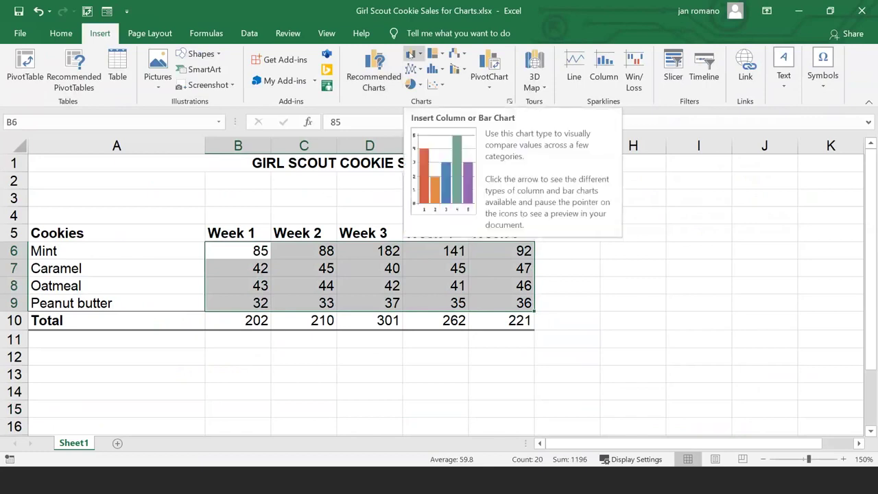
pyautogui.hotkey('ctrl', 'q')
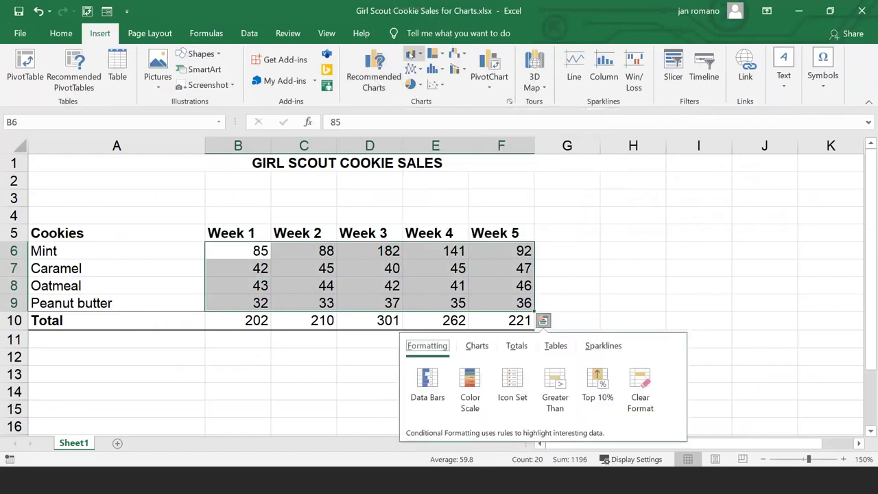
pyautogui.press('Escape')
pyautogui.click(410, 54)
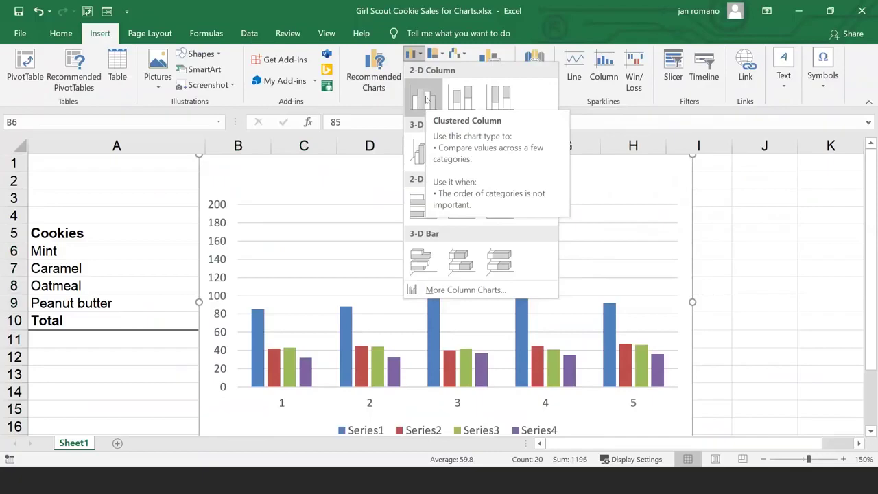
pyautogui.click(426, 101)
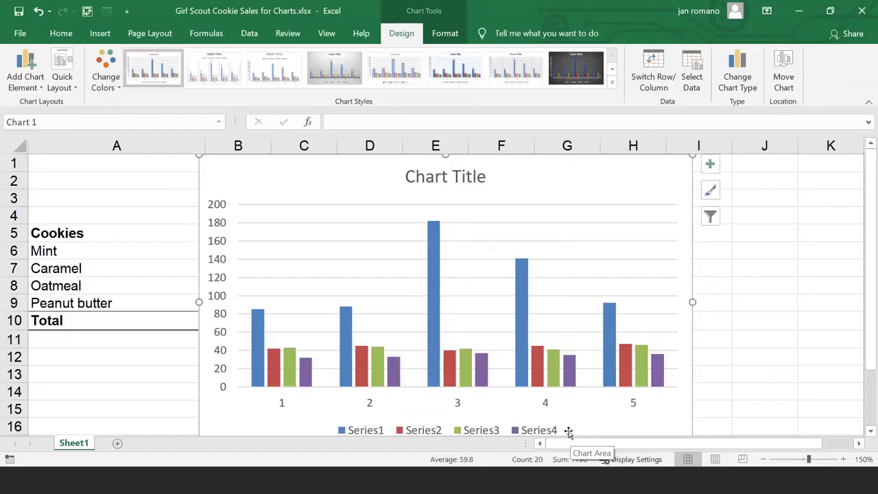
# Step: Delete the column chart made from numbers only and check the Creating Charts slide again
pyautogui.moveTo(542, 177)
pyautogui.mouseDown()
pyautogui.moveTo(546, 188)
pyautogui.moveTo(673, 217)
pyautogui.moveTo(664, 251)
pyautogui.moveTo(547, 265)
pyautogui.moveTo(547, 139)
pyautogui.moveTo(539, 180)
pyautogui.mouseUp()
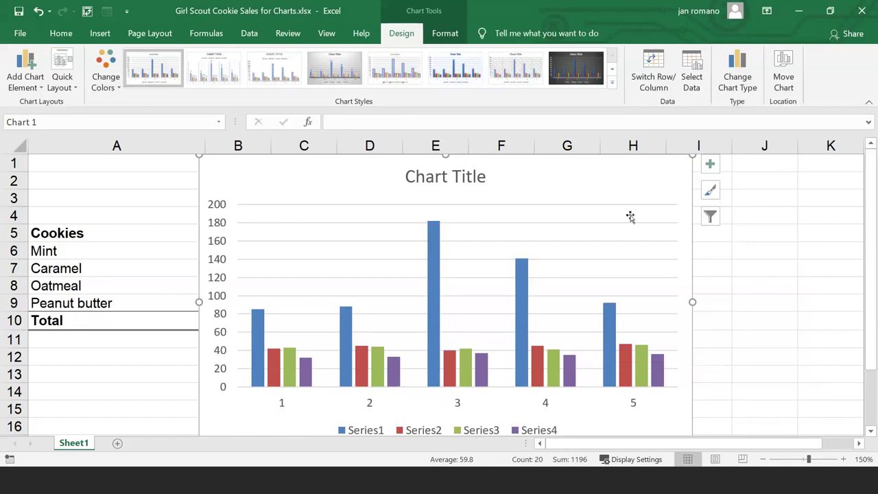
pyautogui.click(608, 179)
pyautogui.press('Delete')
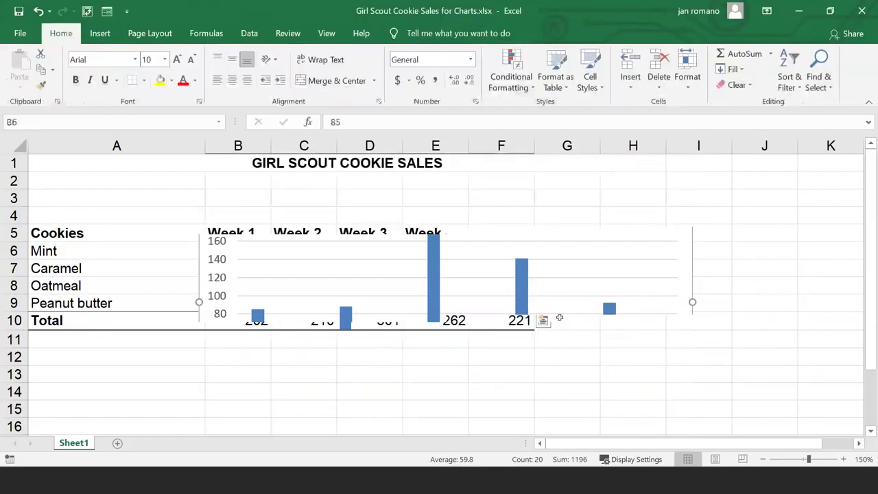
pyautogui.click(566, 321)
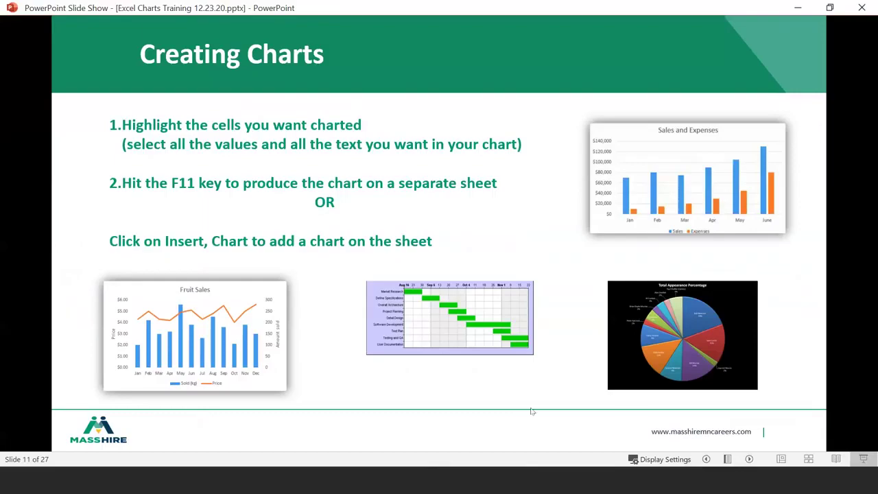
pyautogui.hotkey('alt', 'Tab')
# Step: Insert a 2-D clustered column chart from A5:F9, including the cookie names and week headings
pyautogui.click(30, 232)
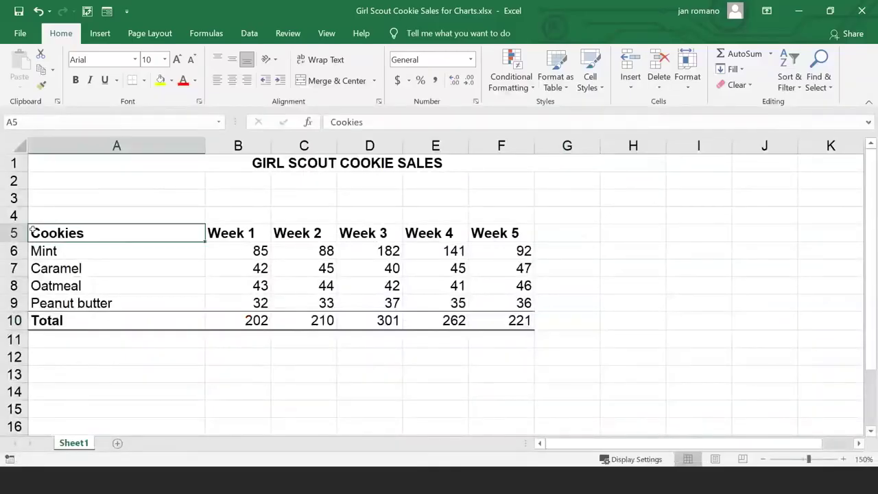
pyautogui.moveTo(31, 232); pyautogui.dragTo(518, 299)
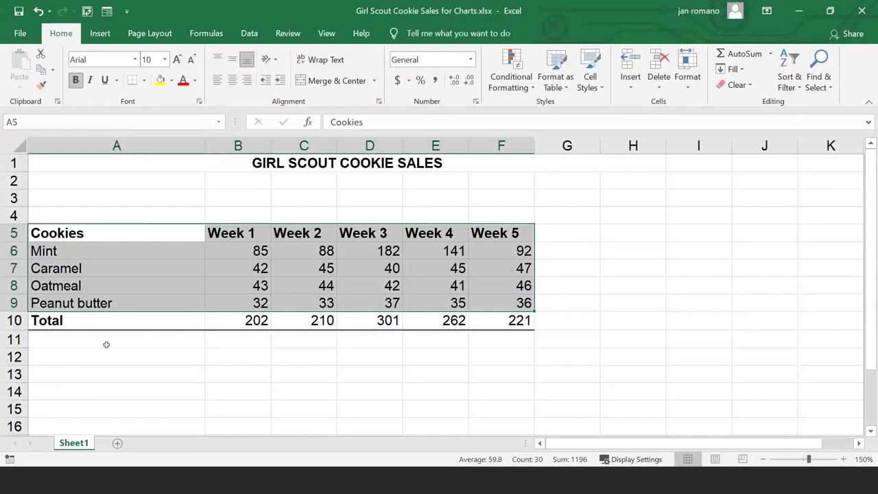
pyautogui.click(100, 33)
pyautogui.hotkey('ctrl', 'q')
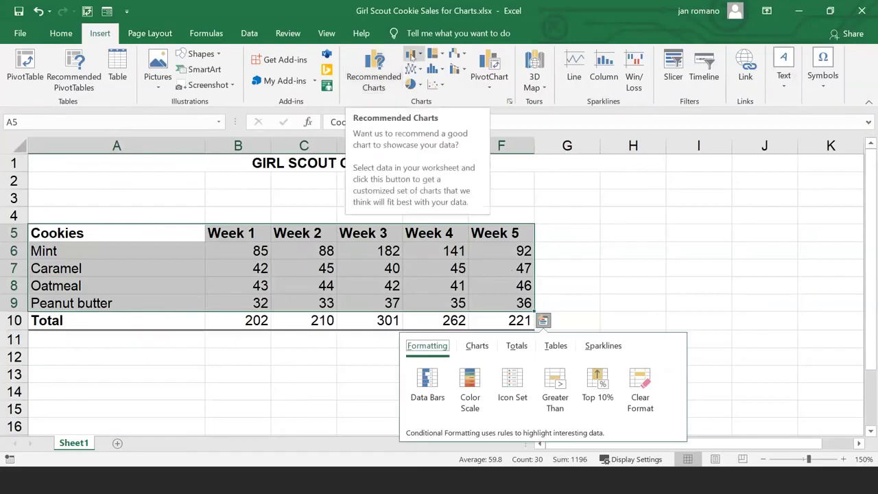
pyautogui.click(411, 55)
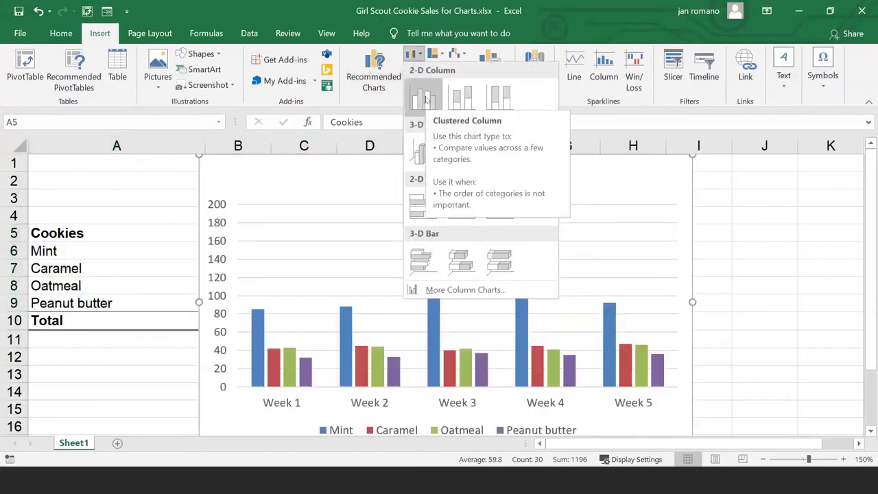
pyautogui.click(423, 98)
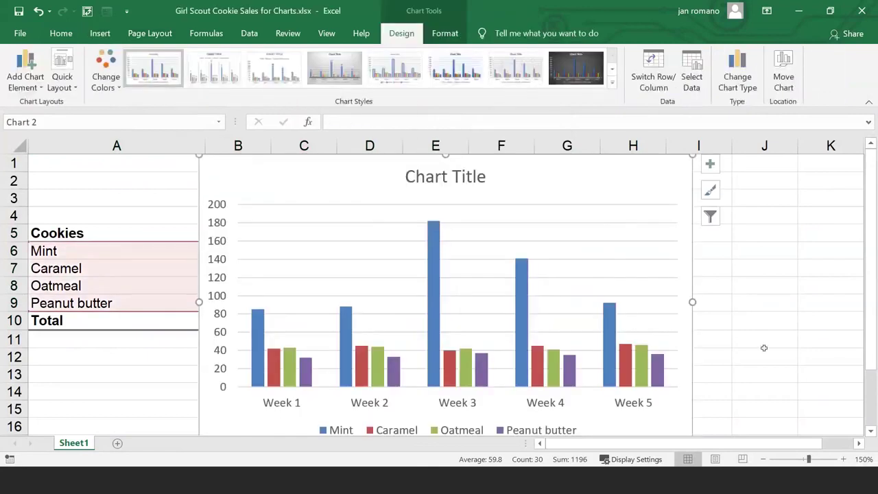
pyautogui.click(761, 458)
pyautogui.click(761, 458)
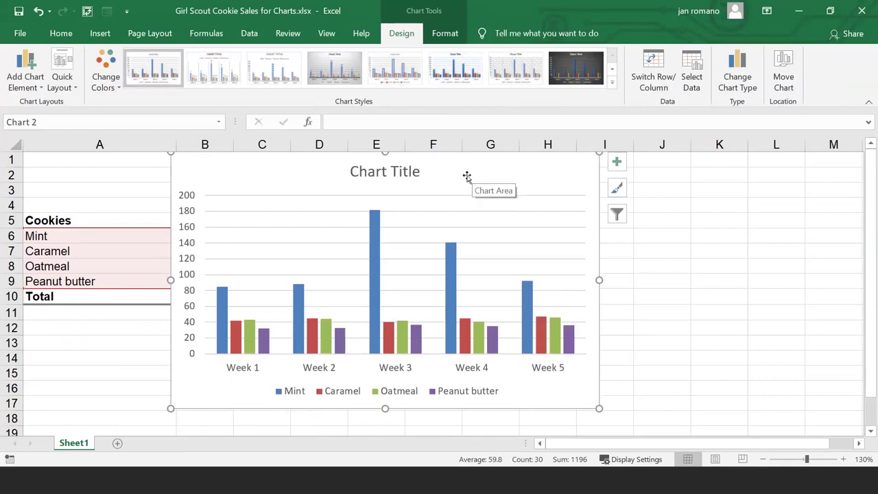
# Step: Duplicate the column chart and place the copy, reduced in size, across columns F to L
pyautogui.moveTo(466, 177); pyautogui.dragTo(490, 183)
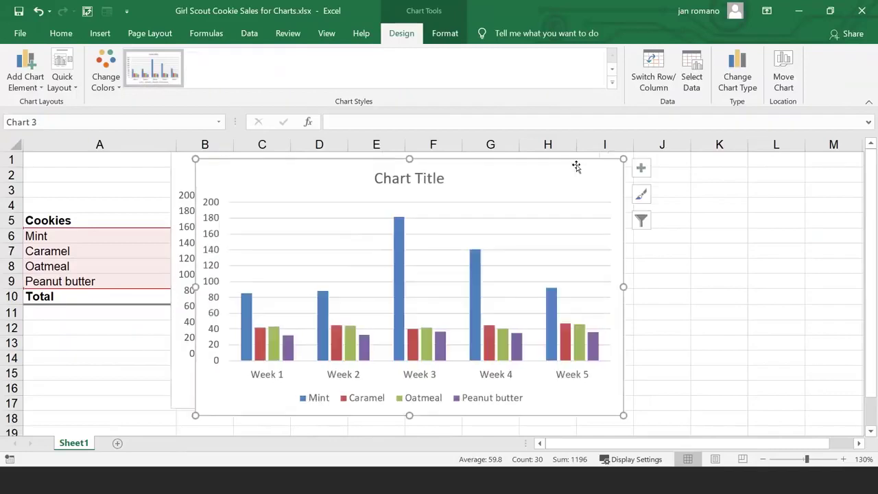
pyautogui.moveTo(623, 158); pyautogui.dragTo(410, 286)
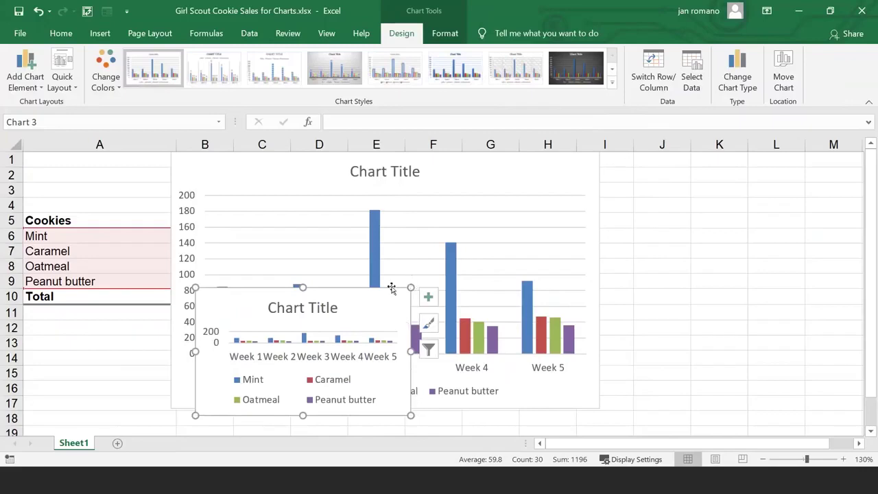
pyautogui.moveTo(412, 287); pyautogui.dragTo(541, 229)
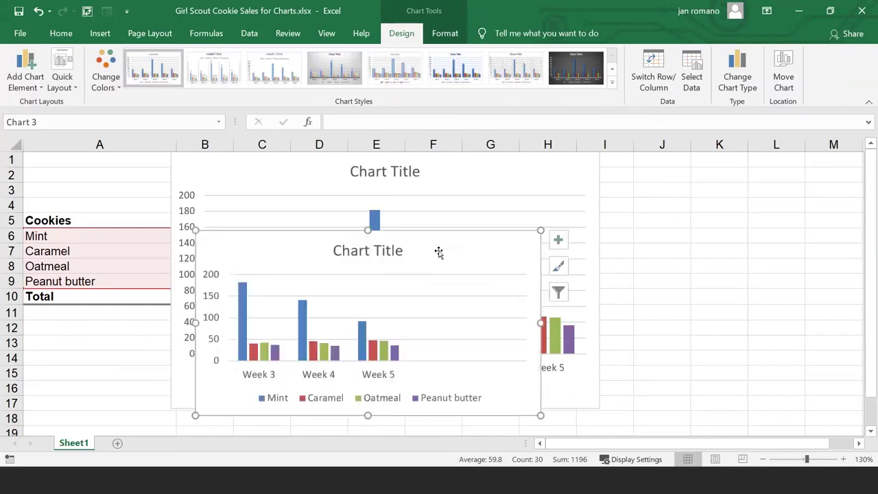
pyautogui.moveTo(487, 259); pyautogui.dragTo(722, 221)
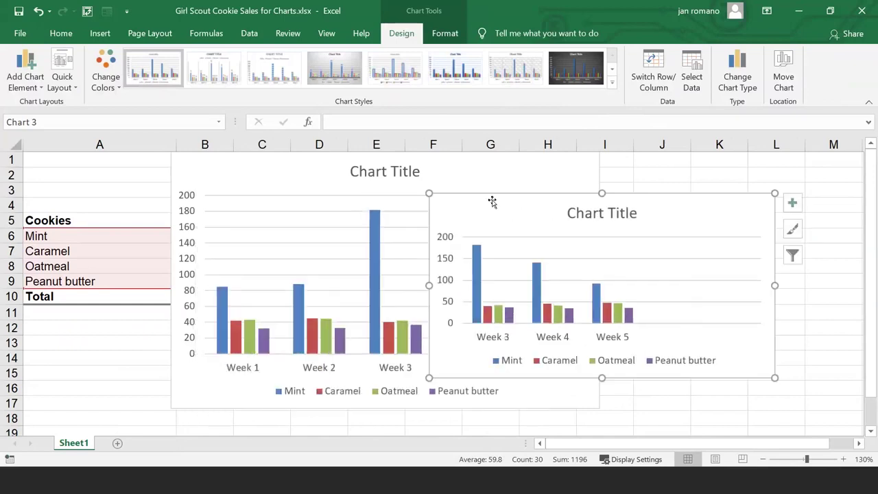
# Step: Delete the original larger chart and move the smaller copy directly below the sales table
pyautogui.click(235, 179)
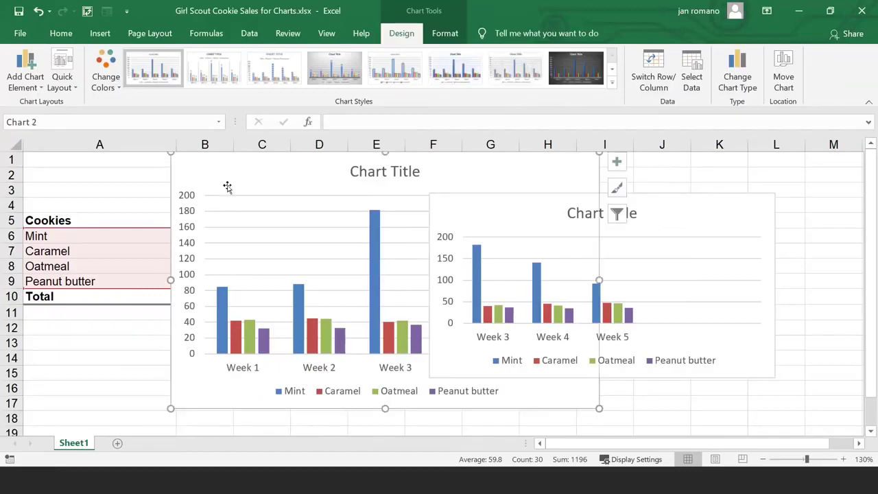
pyautogui.press('Delete')
pyautogui.moveTo(507, 219); pyautogui.dragTo(255, 337)
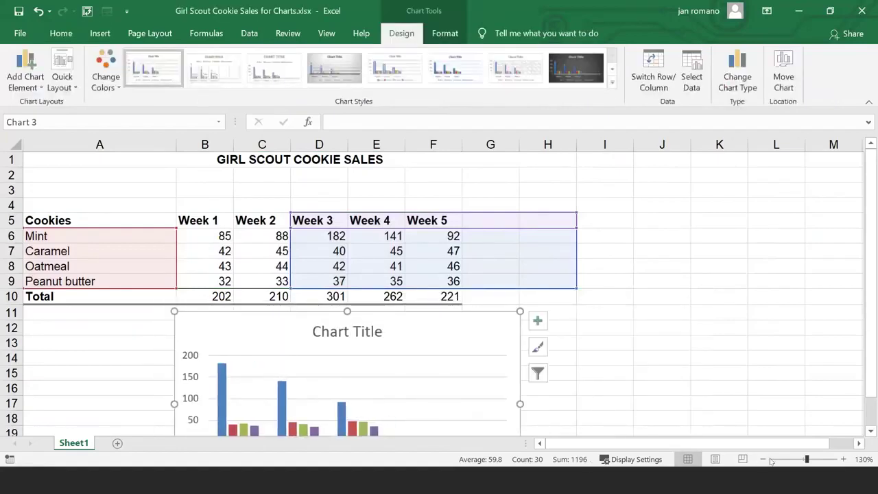
pyautogui.click(763, 460)
pyautogui.click(764, 460)
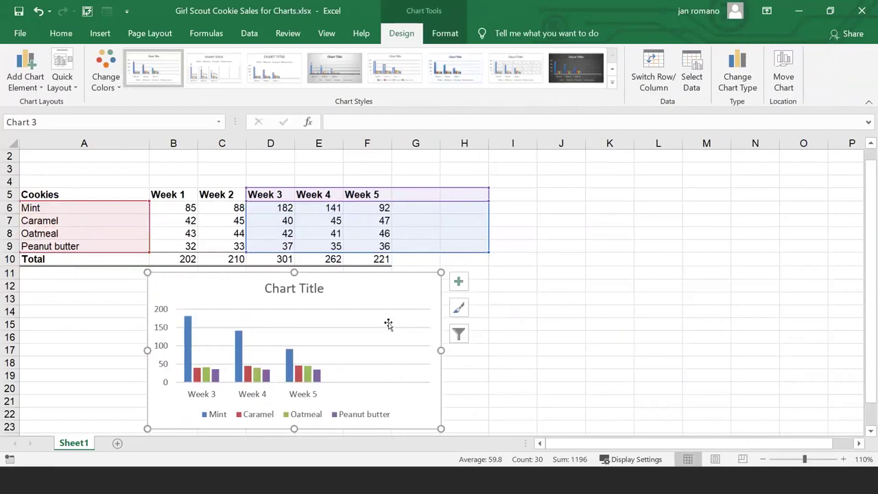
pyautogui.click(622, 322)
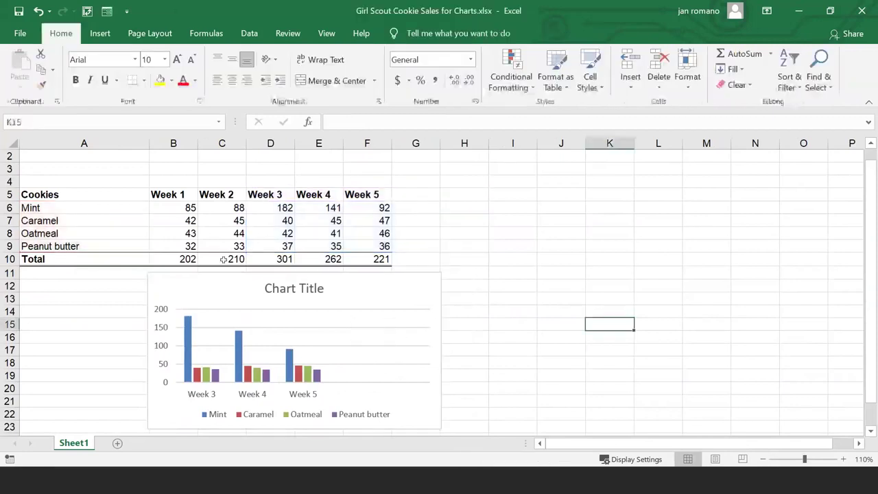
# Step: Create a column chart of A5:F9 on its own separate chart sheet
pyautogui.moveTo(39, 194); pyautogui.dragTo(387, 245)
pyautogui.click(100, 34)
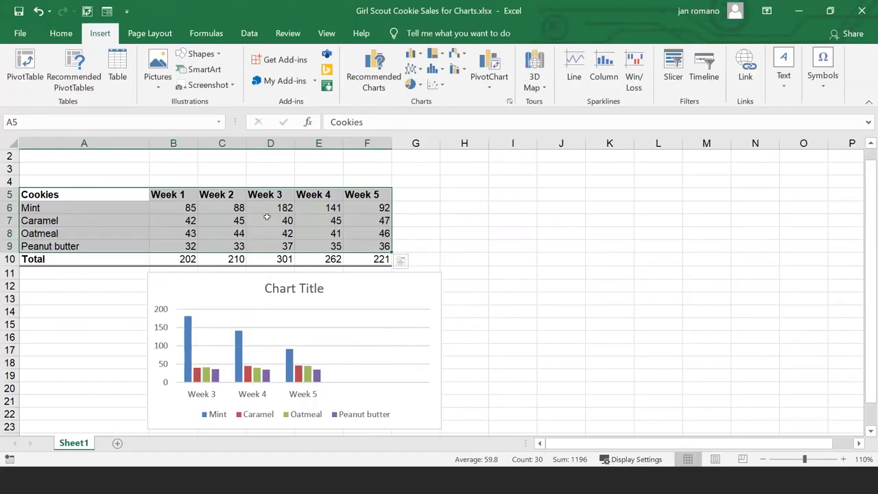
pyautogui.press('F11')
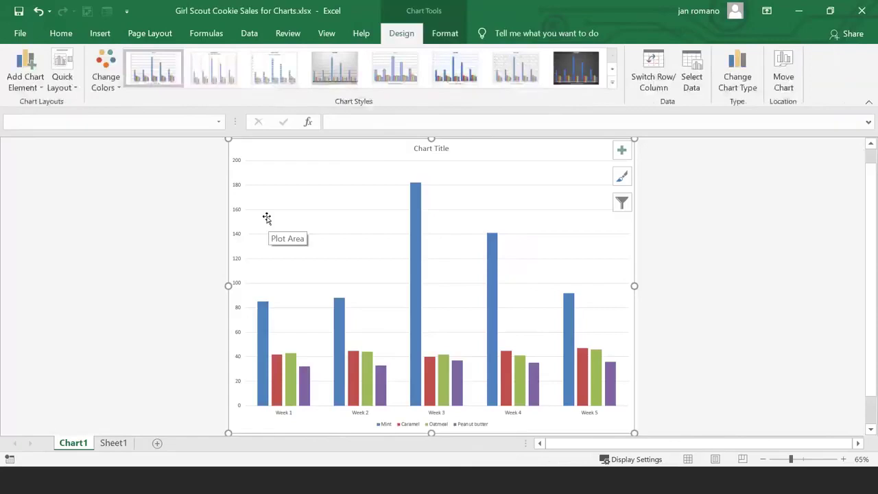
pyautogui.click(80, 447)
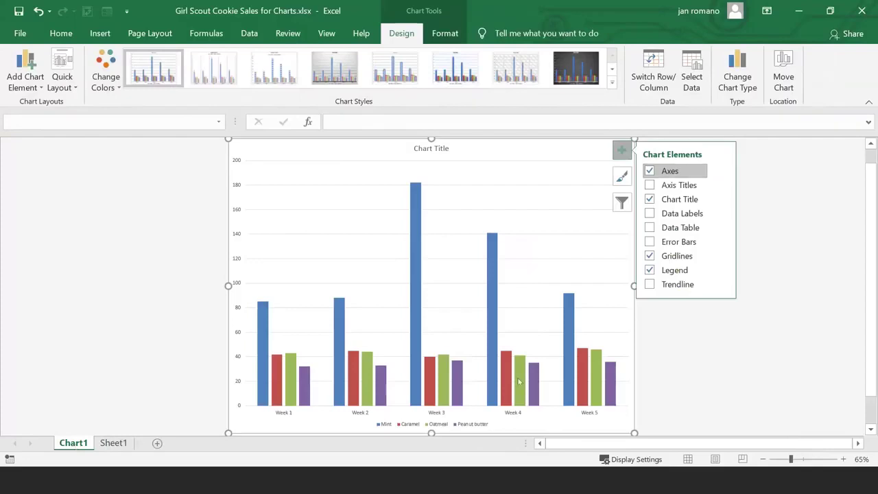
pyautogui.moveTo(518, 382)
# Step: Return to Sheet1 and delete the small column chart below the sales table
pyautogui.click(113, 445)
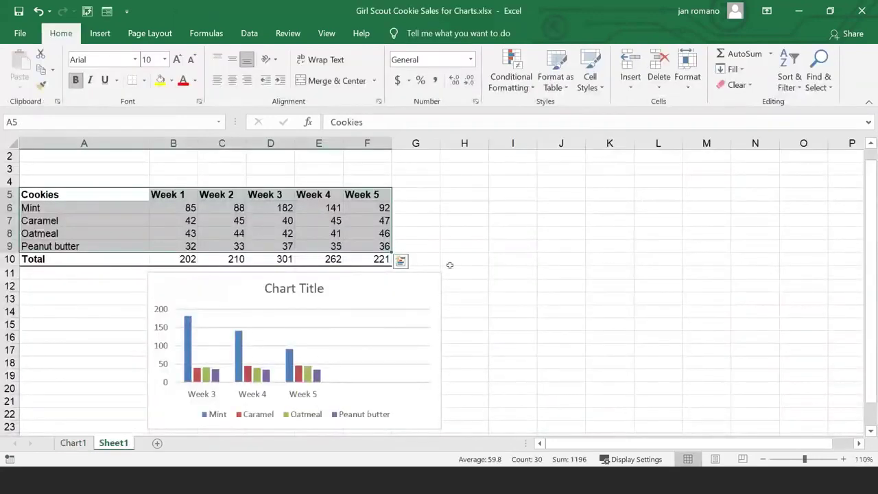
pyautogui.moveTo(382, 289); pyautogui.dragTo(648, 255)
pyautogui.press('Delete')
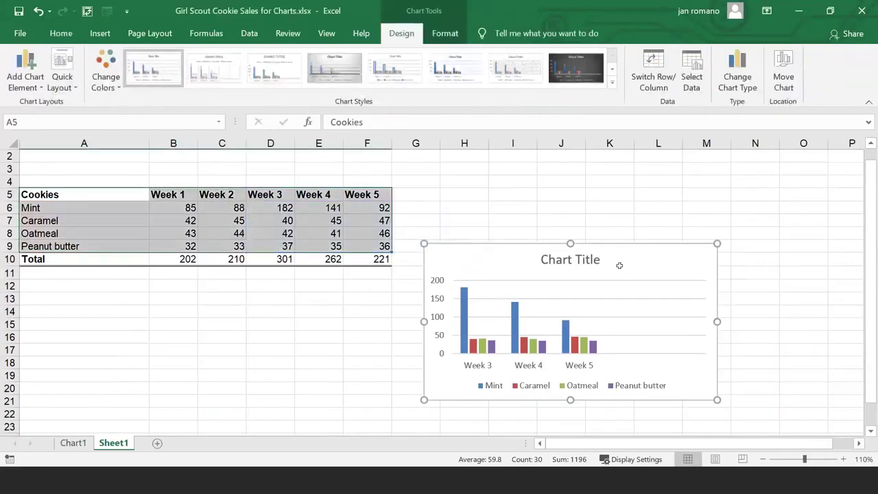
# Step: Insert a 2-D clustered column chart from A5:F9 and place it beside the sales table across columns G to N
pyautogui.click(48, 194)
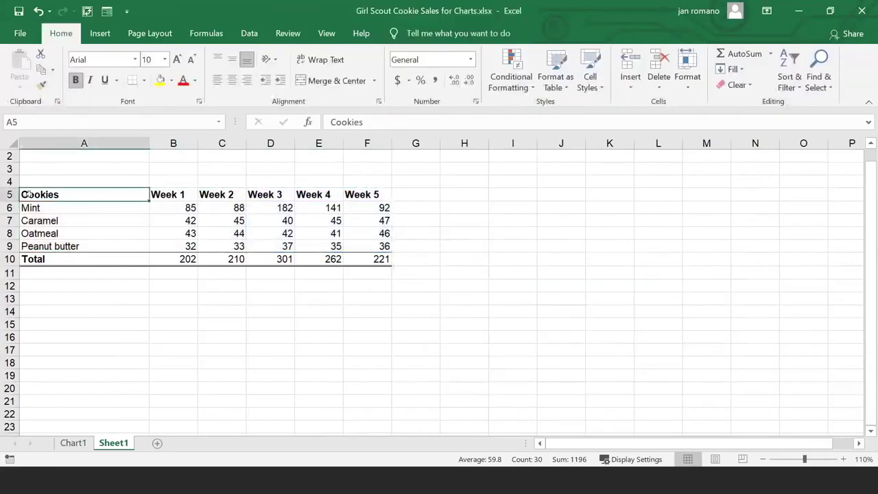
pyautogui.moveTo(173, 194); pyautogui.dragTo(369, 240)
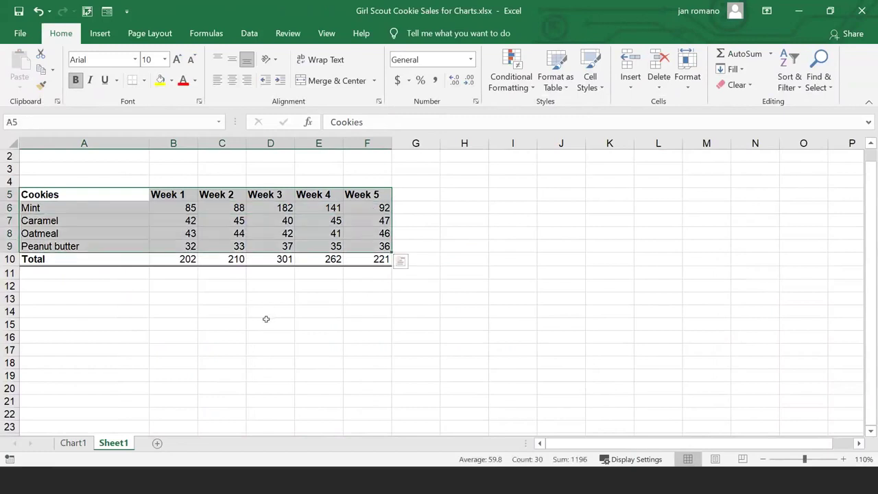
pyautogui.click(99, 32)
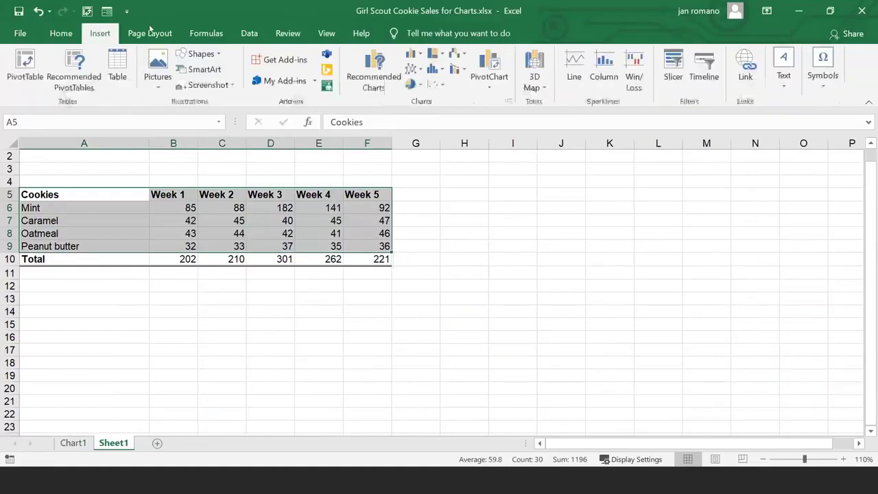
pyautogui.click(415, 57)
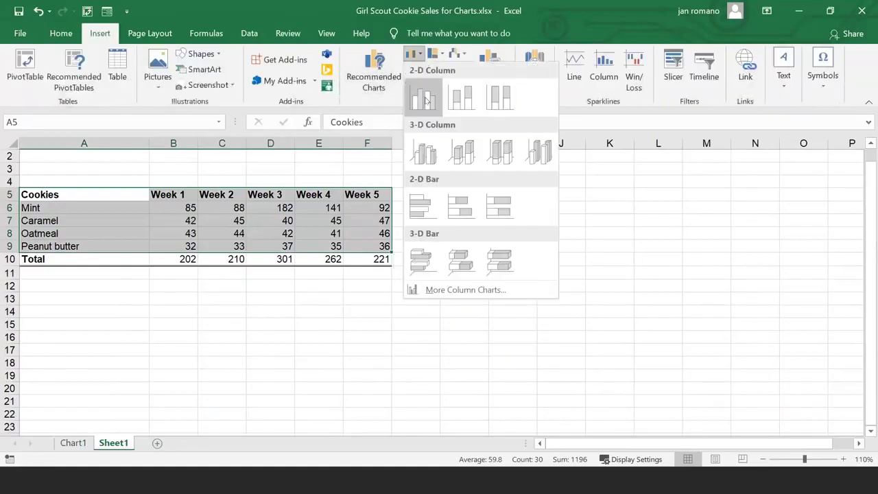
pyautogui.click(419, 94)
pyautogui.moveTo(550, 199); pyautogui.dragTo(697, 177)
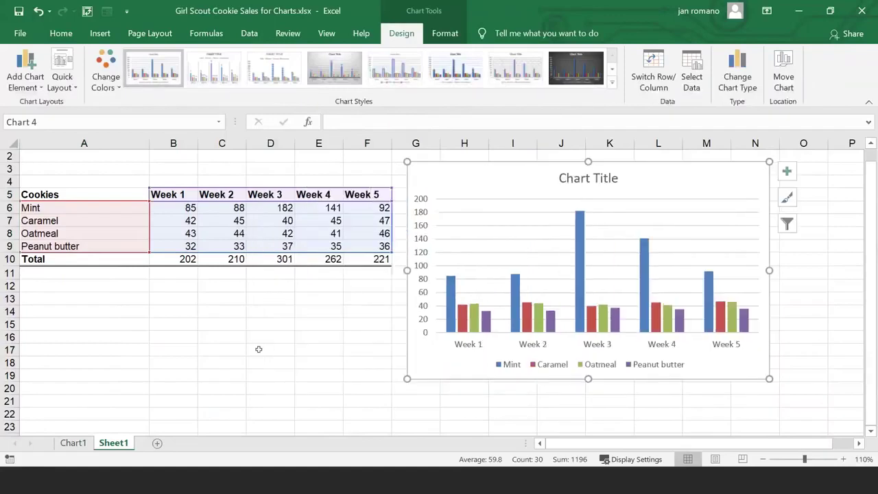
# Step: View the column chart on the Chart1 sheet and return to the sales table on Sheet1
pyautogui.click(73, 443)
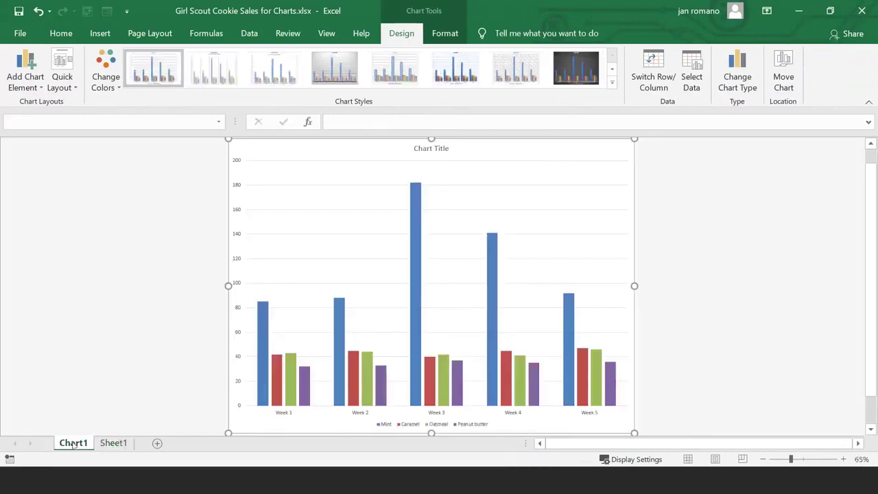
pyautogui.click(114, 443)
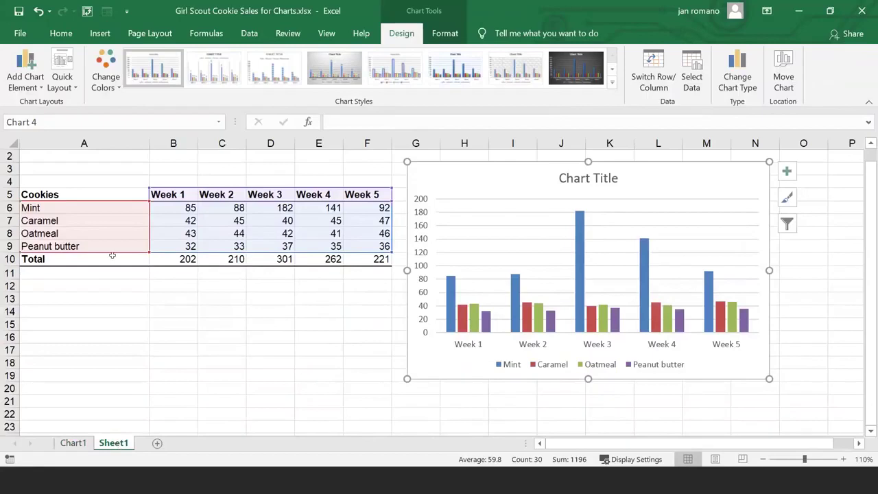
pyautogui.scroll(1, 183, 332)
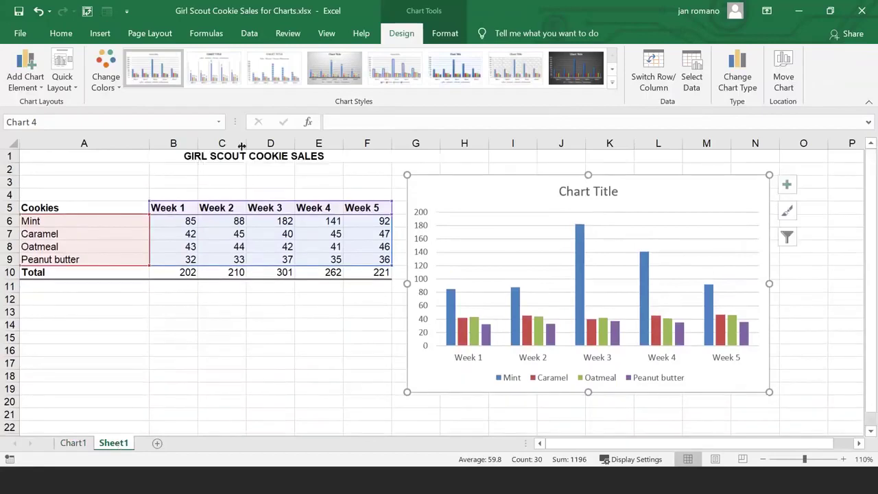
# Step: Try to copy the worksheet title from A1 into the embedded chart's title
pyautogui.click(580, 189)
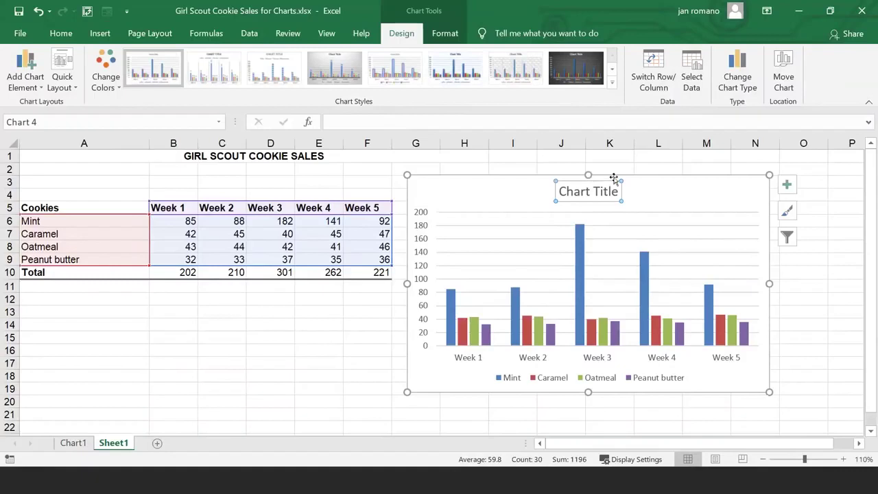
pyautogui.click(186, 154)
pyautogui.rightClick(186, 154)
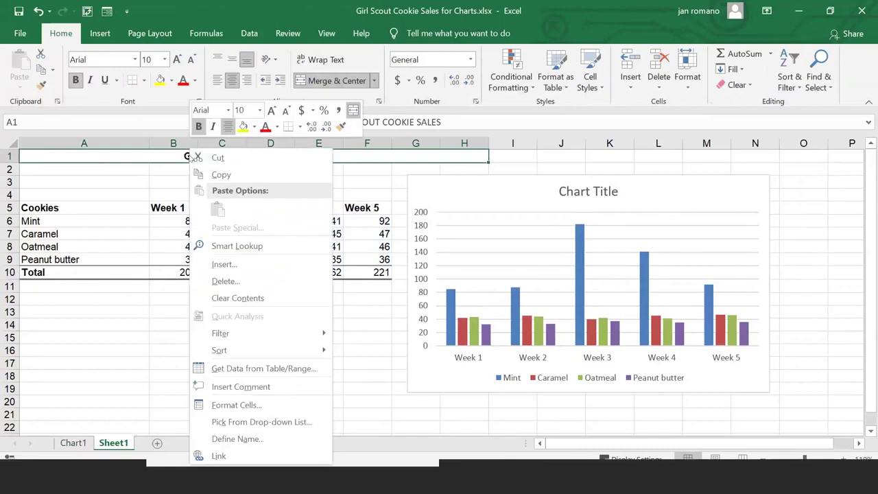
pyautogui.click(219, 175)
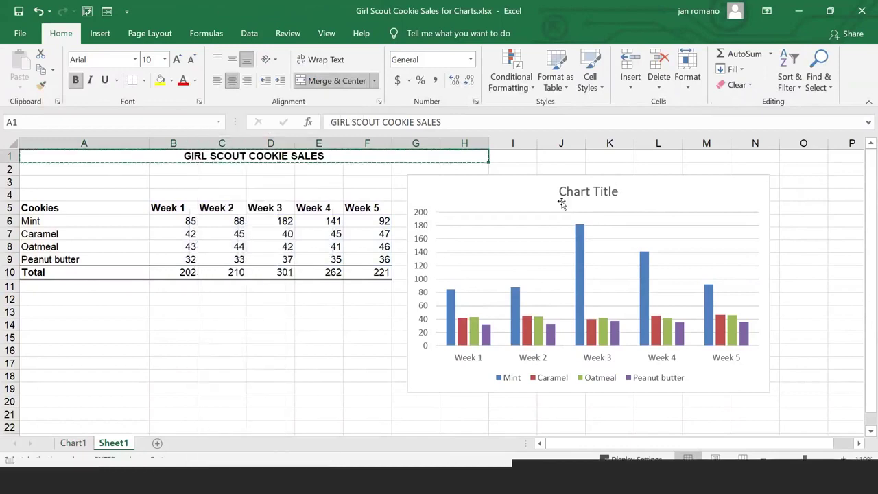
pyautogui.click(560, 192)
pyautogui.moveTo(558, 191); pyautogui.dragTo(623, 189)
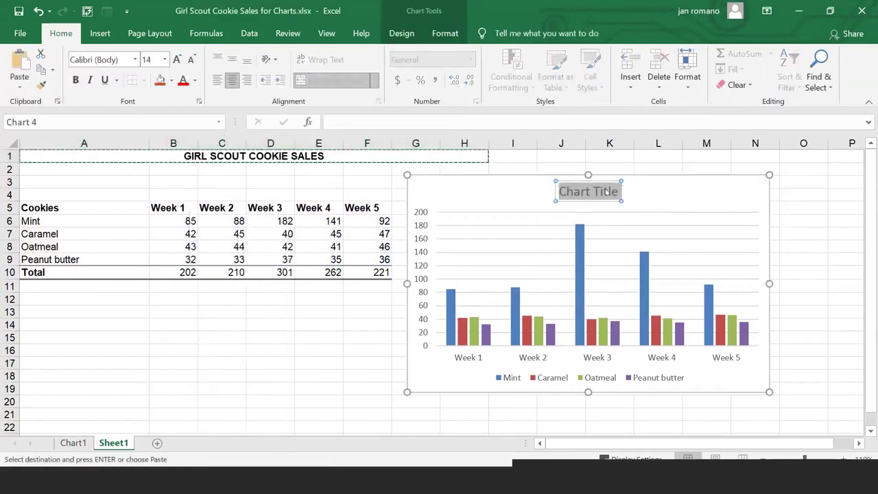
pyautogui.rightClick(605, 191)
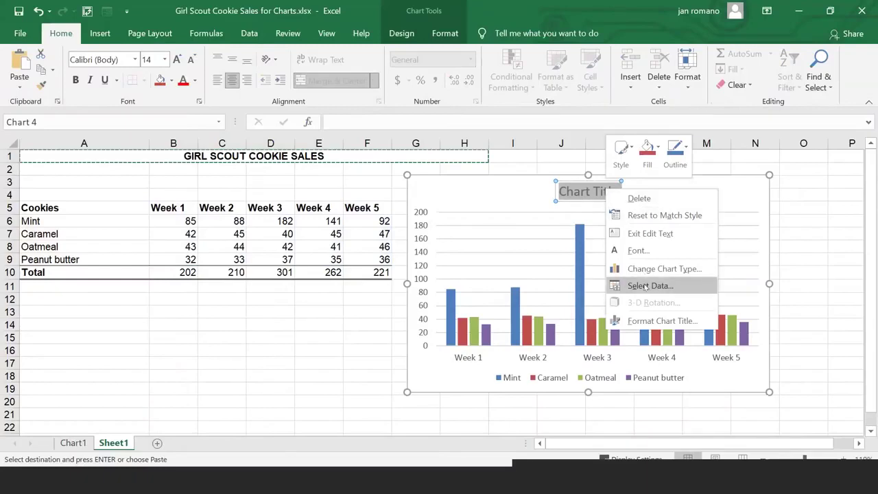
pyautogui.click(645, 286)
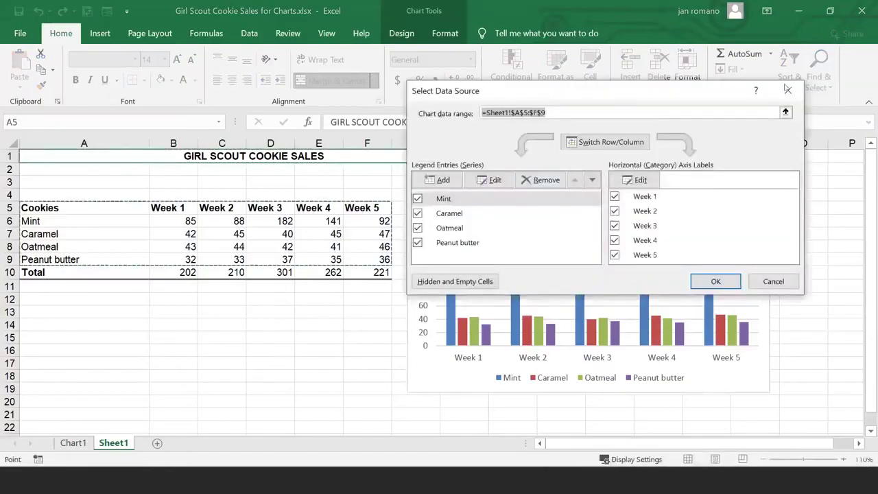
pyautogui.click(787, 90)
# Step: Replace the embedded chart's title text with "Girl Scout Cookie Sales"
pyautogui.click(599, 191)
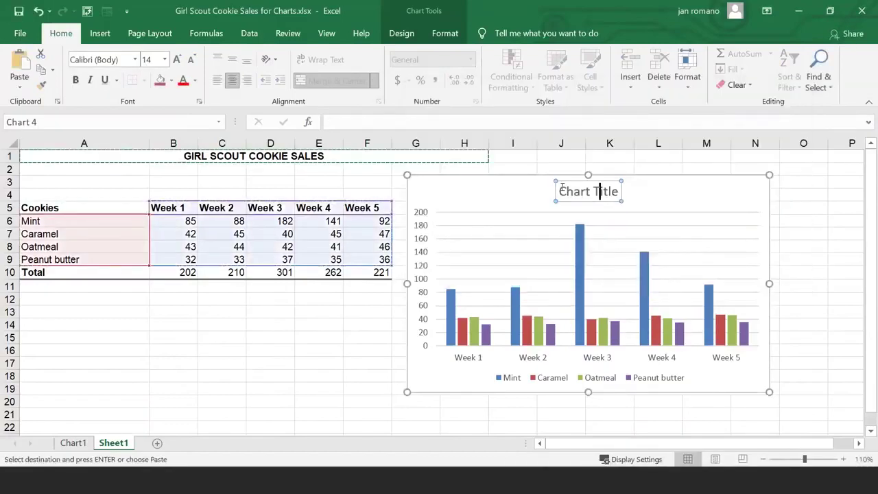
pyautogui.moveTo(557, 191); pyautogui.dragTo(629, 181)
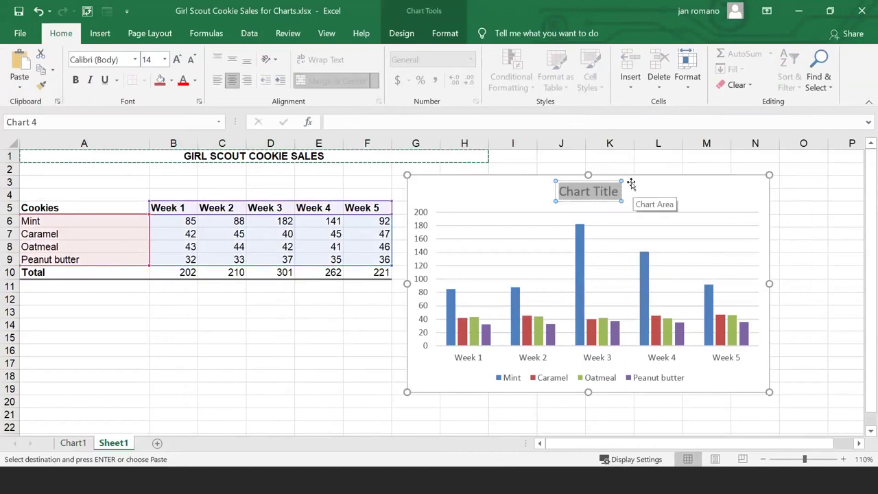
pyautogui.write('Girl')
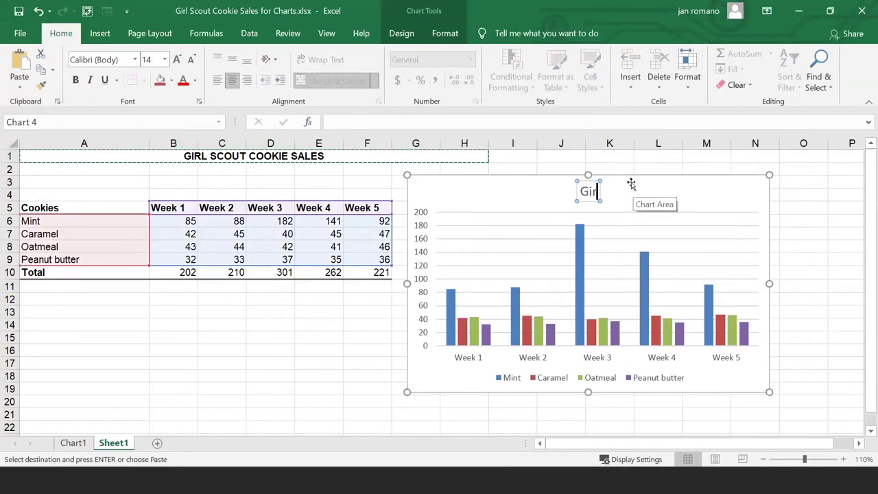
pyautogui.write(' Scout C')
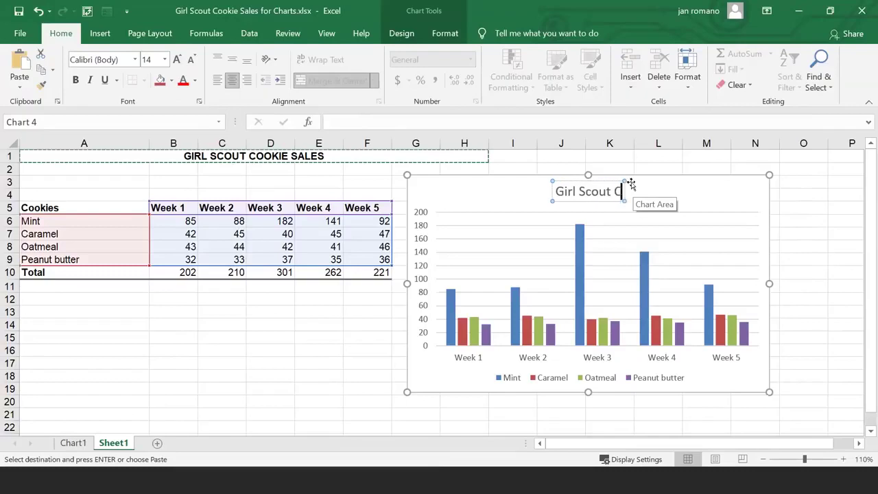
pyautogui.write('ookie Sales ales')
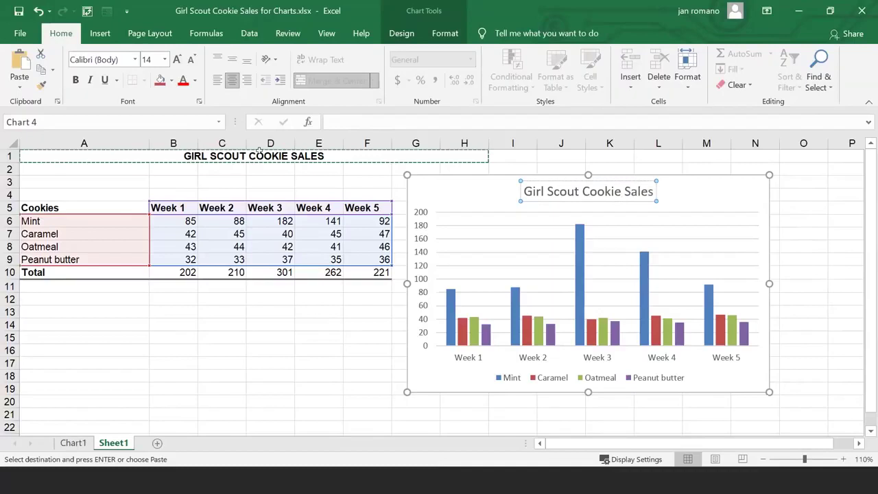
pyautogui.click(258, 152)
pyautogui.click(580, 182)
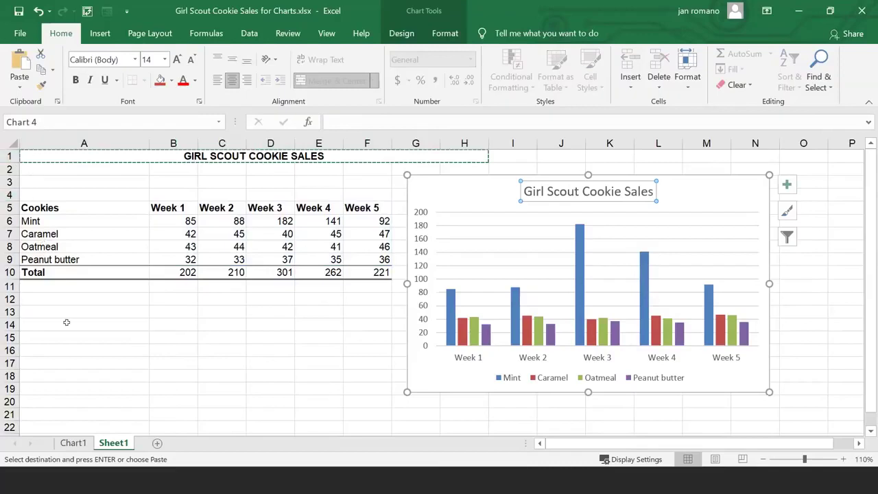
# Step: Delete the embedded "Girl Scout Cookie Sales" column chart beside the sales table
pyautogui.moveTo(443, 196); pyautogui.dragTo(458, 193)
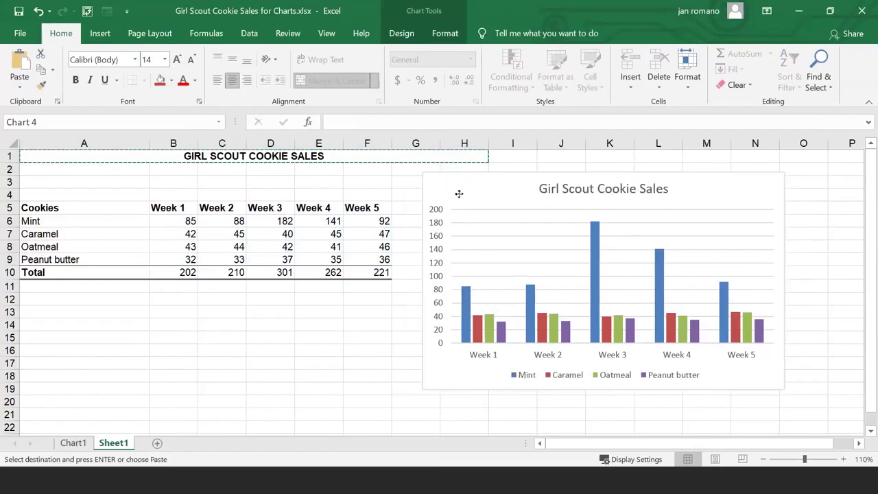
pyautogui.click(616, 189)
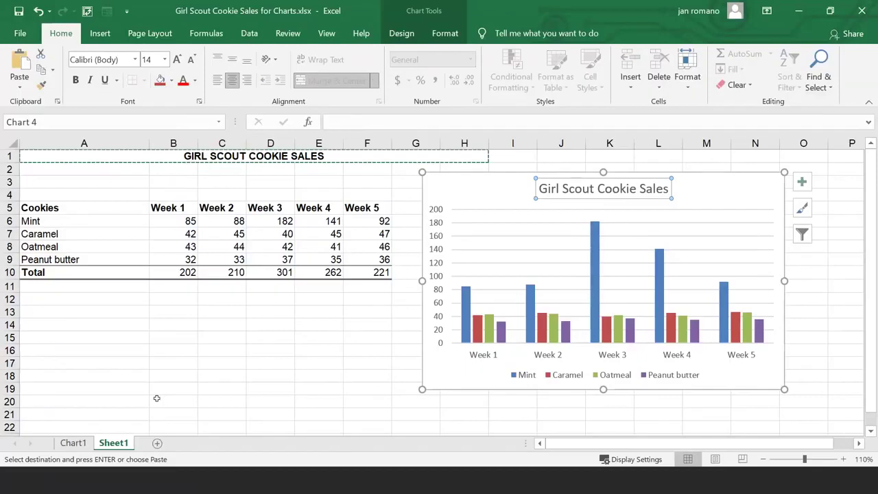
pyautogui.click(212, 346)
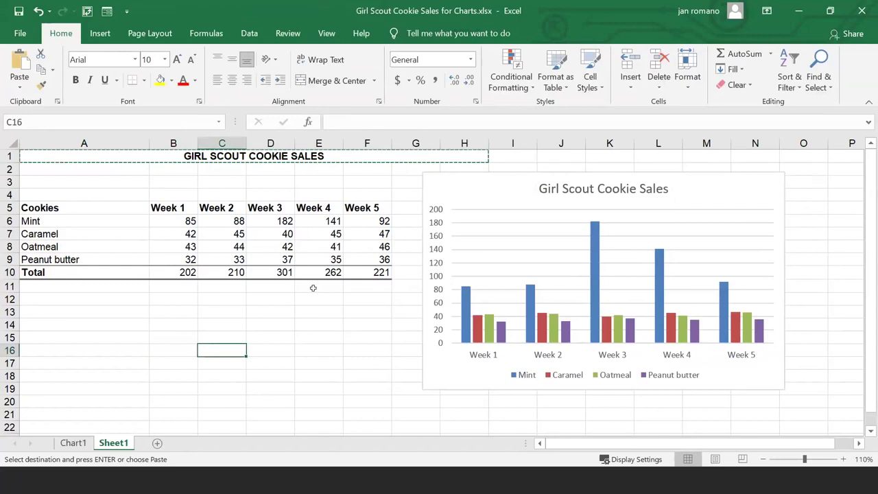
pyautogui.moveTo(717, 195); pyautogui.dragTo(736, 182)
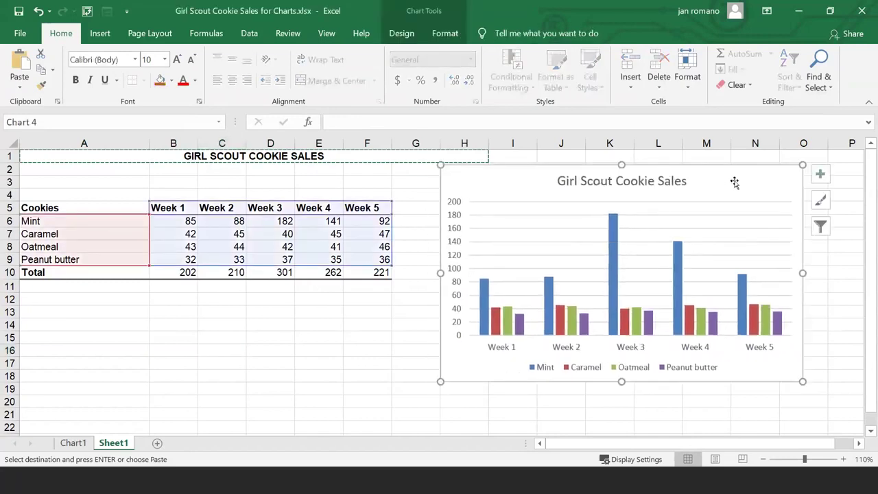
pyautogui.press('Delete')
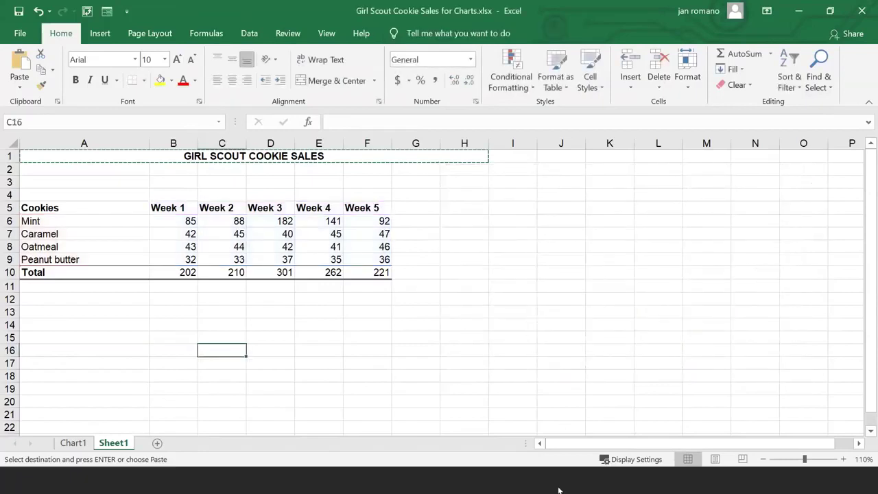
# Step: Insert a clustered column chart from A5:F9 with Quick Analysis and place it beside the sales table
pyautogui.click(546, 411)
pyautogui.click(497, 254)
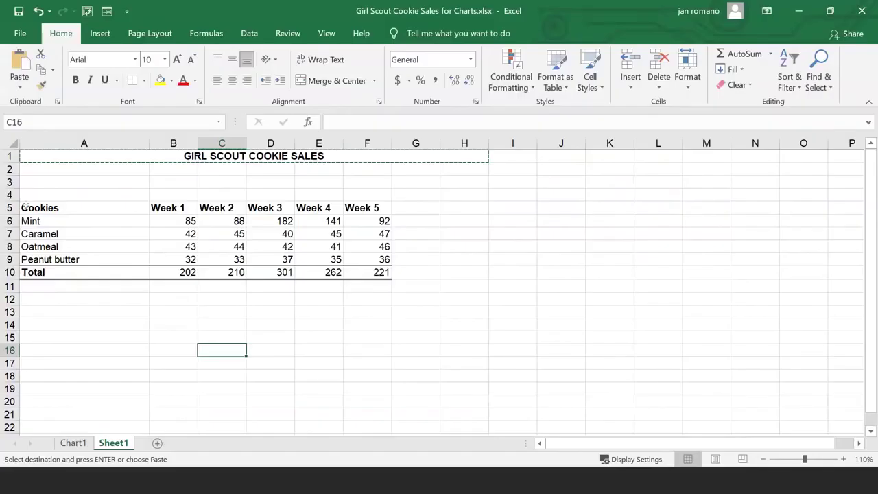
pyautogui.moveTo(27, 207); pyautogui.dragTo(382, 262)
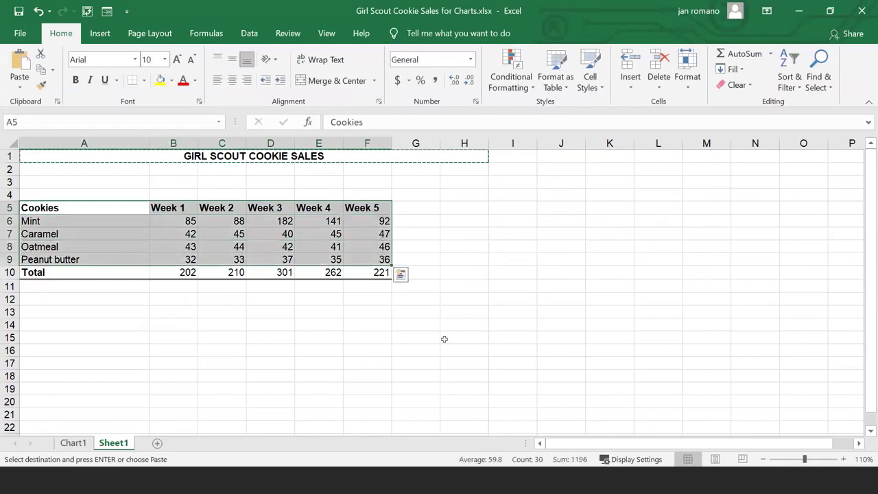
pyautogui.click(401, 275)
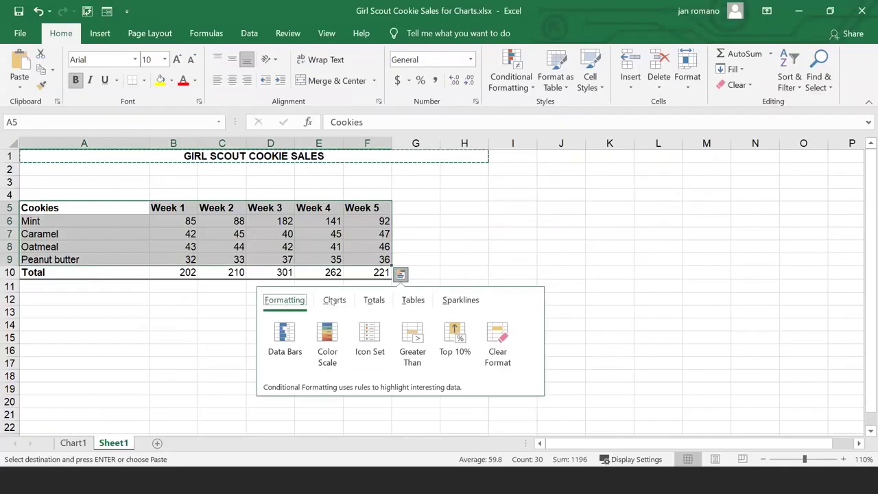
pyautogui.click(412, 303)
pyautogui.click(328, 306)
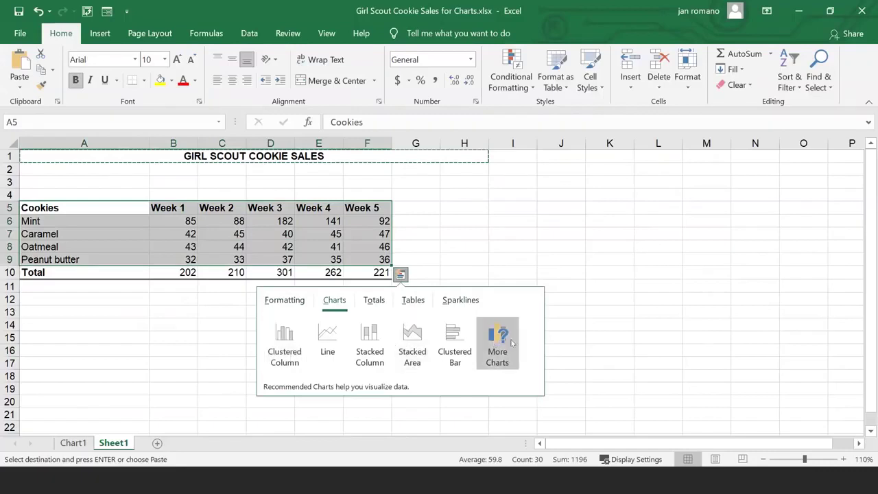
pyautogui.click(278, 347)
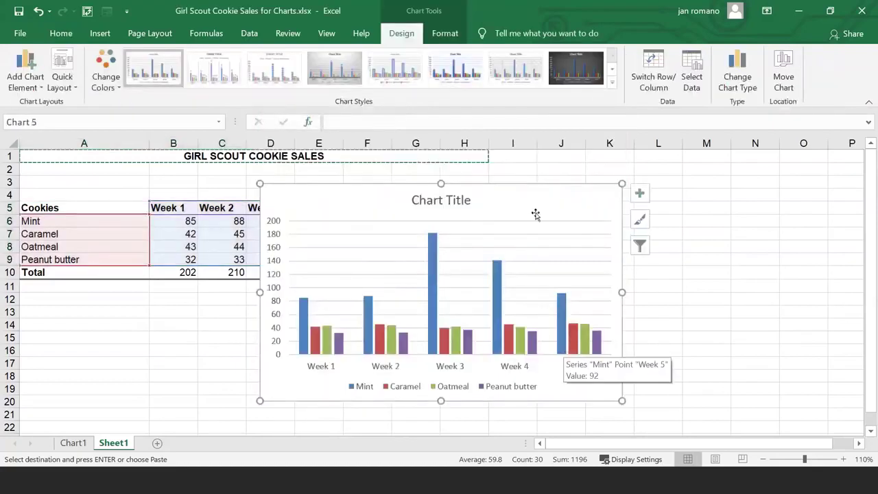
pyautogui.moveTo(546, 210)
pyautogui.mouseDown()
pyautogui.moveTo(711, 176)
pyautogui.moveTo(699, 189)
pyautogui.mouseUp()
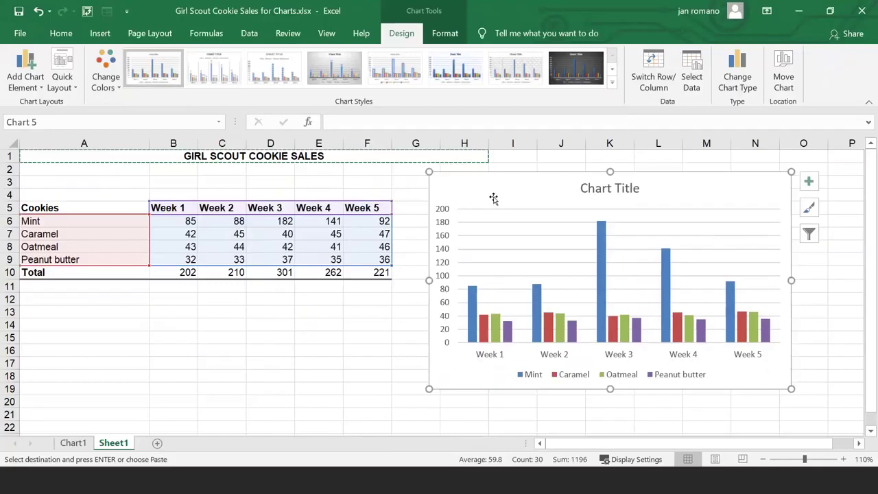
# Step: Delete the clustered column chart and insert a line chart from A5:F9 with Quick Analysis
pyautogui.press('Delete')
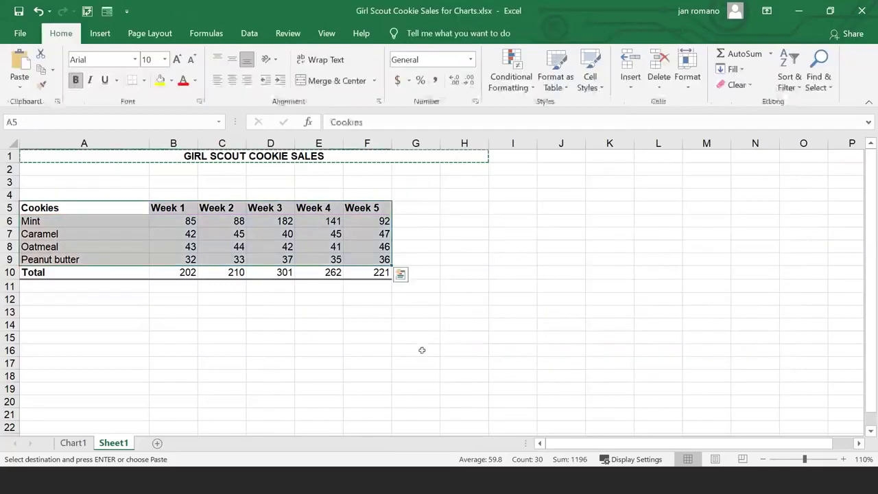
pyautogui.click(318, 363)
pyautogui.moveTo(24, 207); pyautogui.dragTo(381, 258)
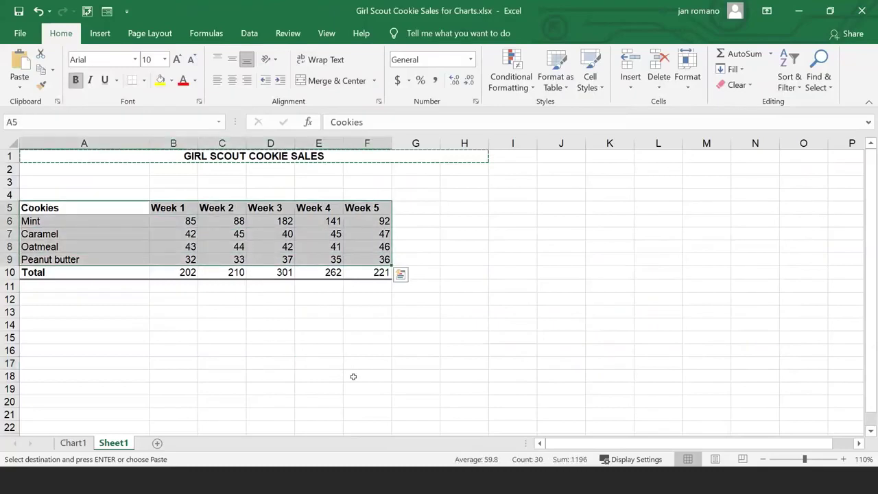
pyautogui.click(402, 278)
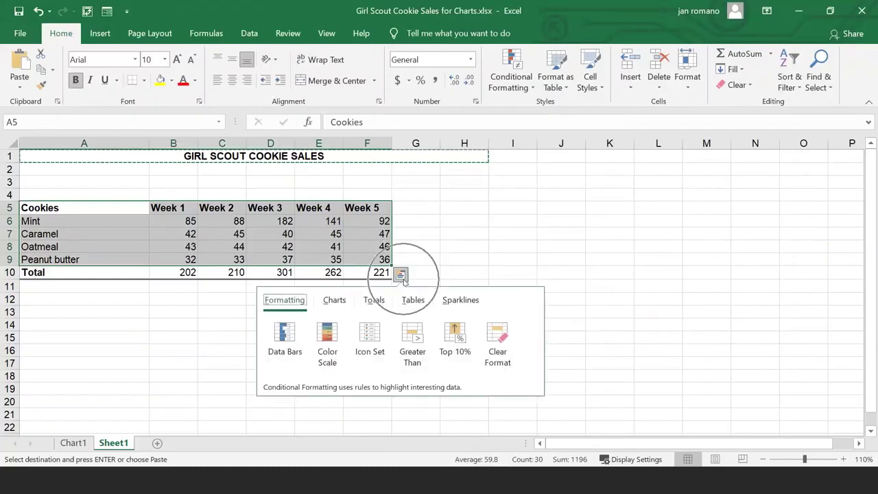
pyautogui.click(335, 302)
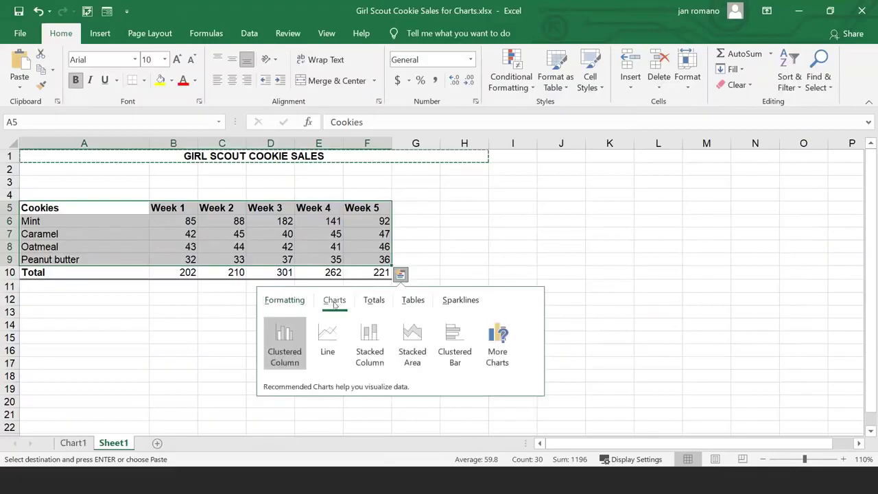
pyautogui.moveTo(325, 338)
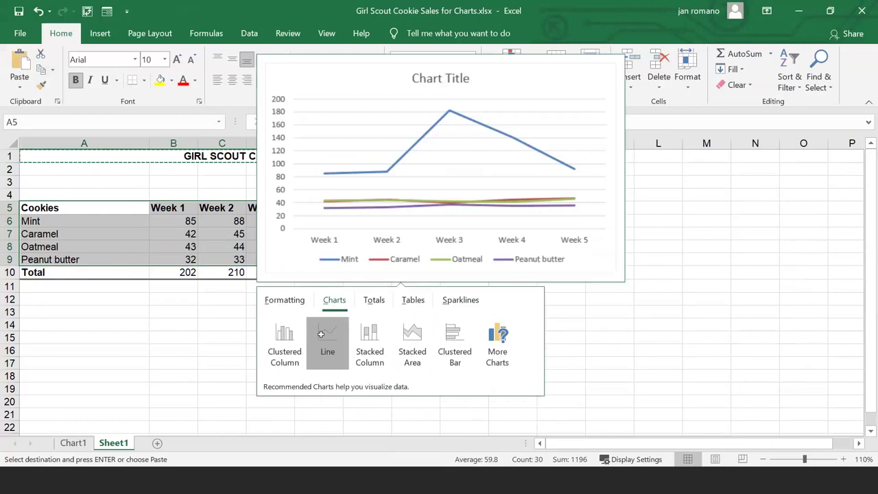
pyautogui.click(320, 334)
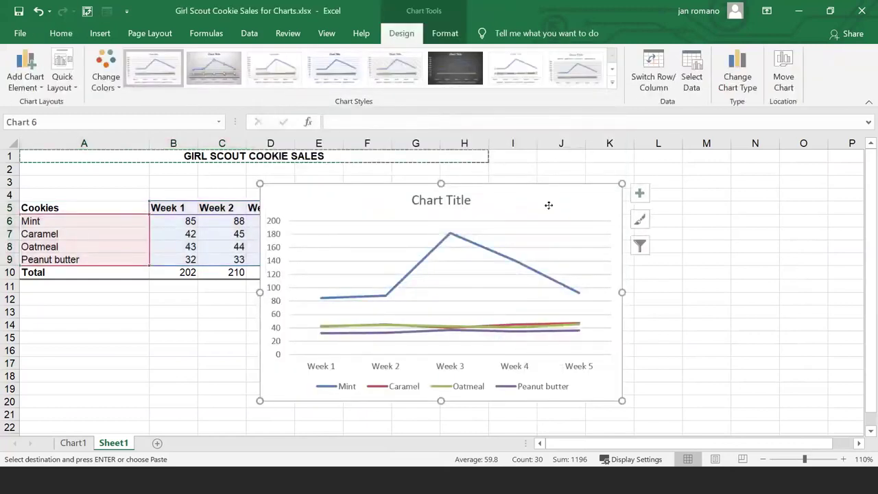
# Step: Delete the line chart and check the Quick Analysis slide in PowerPoint, returning to the Excel workbook
pyautogui.press('Delete')
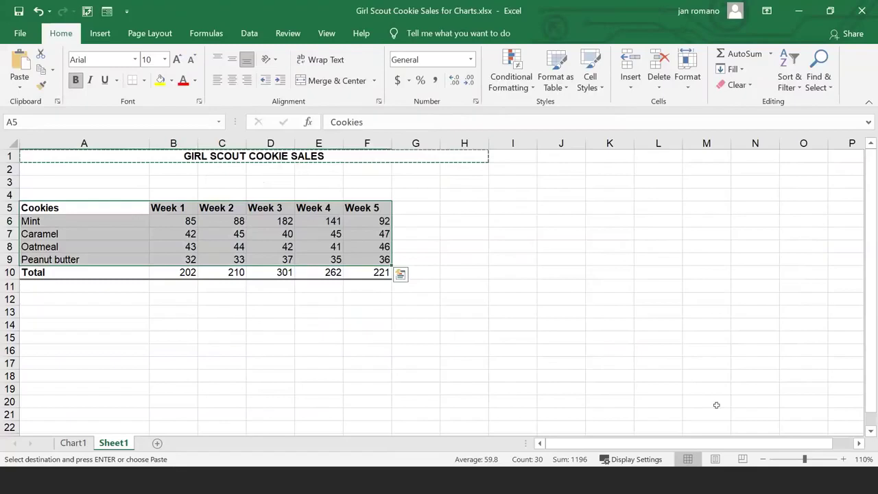
pyautogui.click(535, 386)
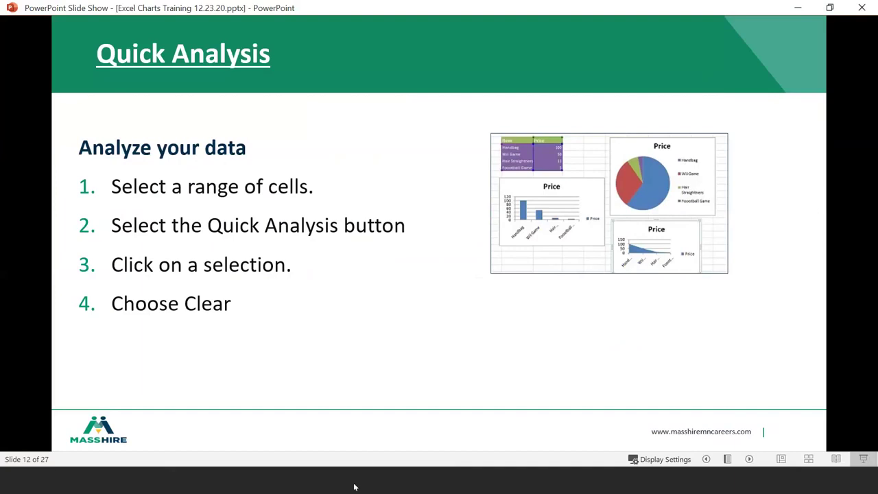
pyautogui.click(526, 426)
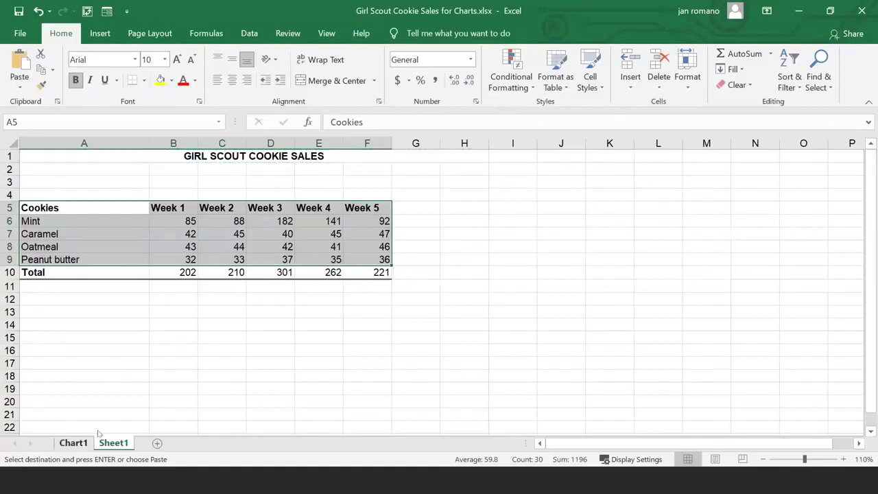
# Step: Open the Chart1 sheet and examine the column chart's elements, style and filter options
pyautogui.click(74, 443)
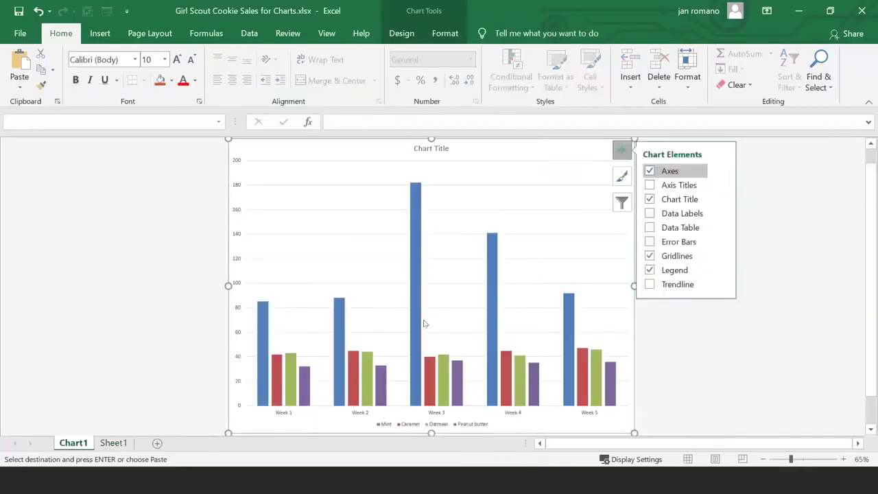
pyautogui.click(693, 352)
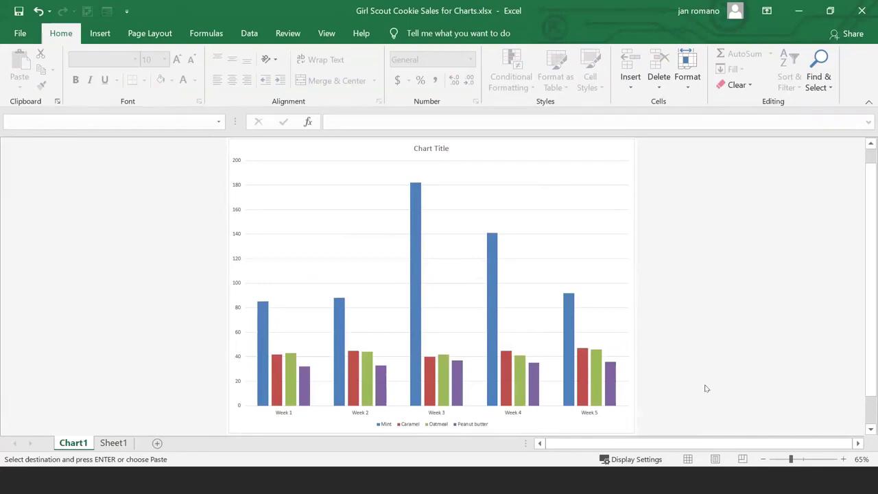
pyautogui.click(533, 173)
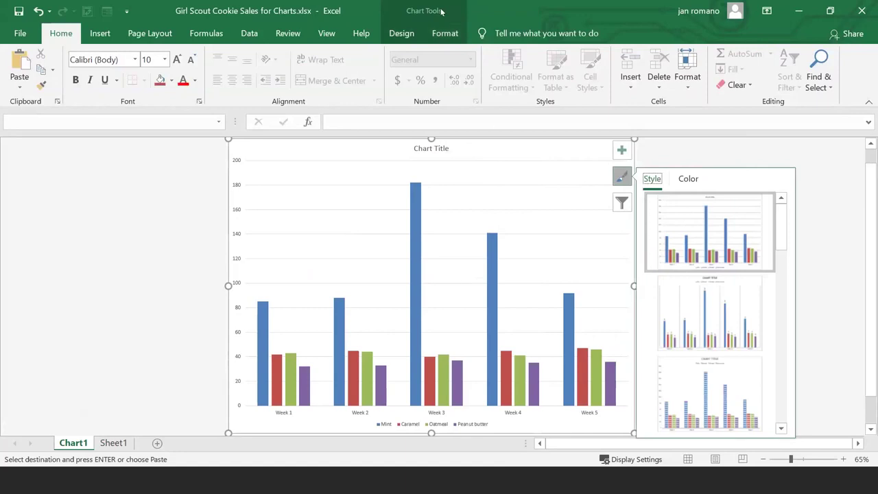
pyautogui.click(588, 174)
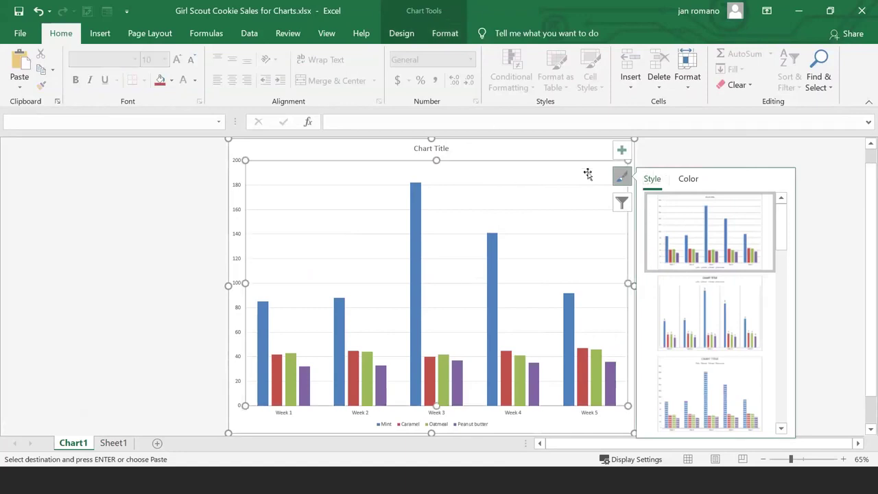
pyautogui.click(637, 149)
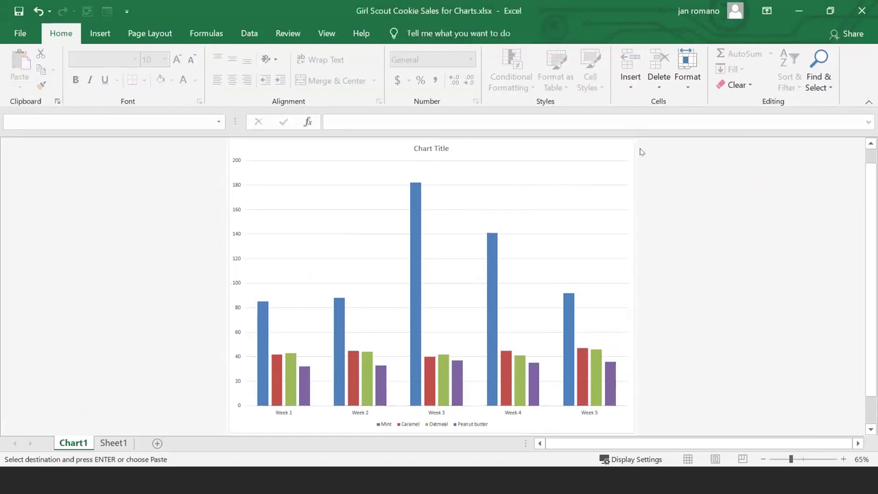
pyautogui.click(550, 161)
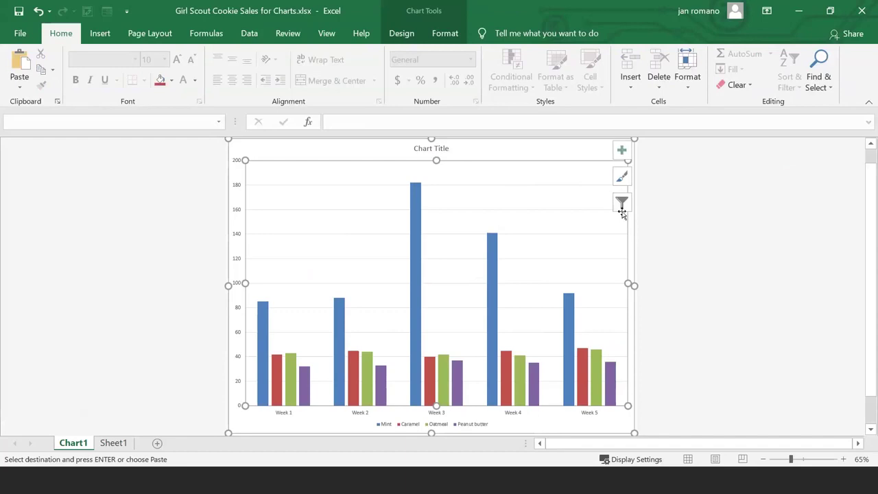
# Step: Swap the rows and columns of the Chart1 column chart and swap them back to weeks along the axis
pyautogui.click(406, 33)
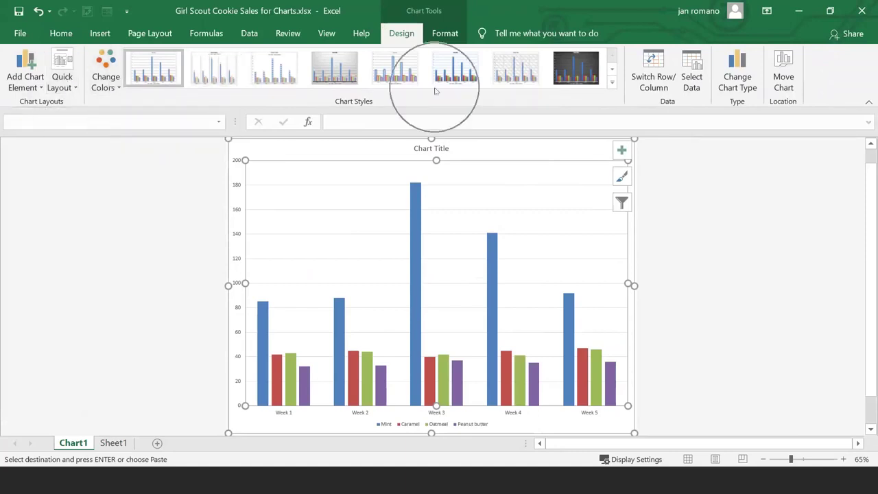
pyautogui.press('ctrl')
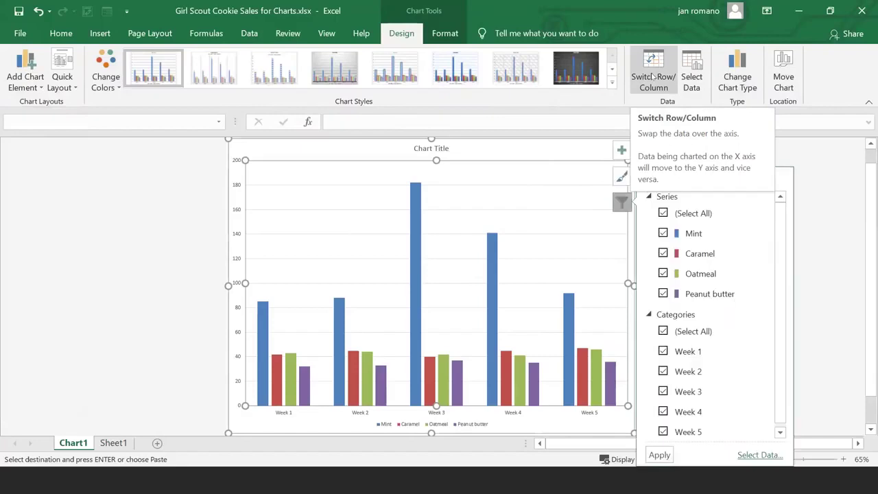
pyautogui.click(653, 77)
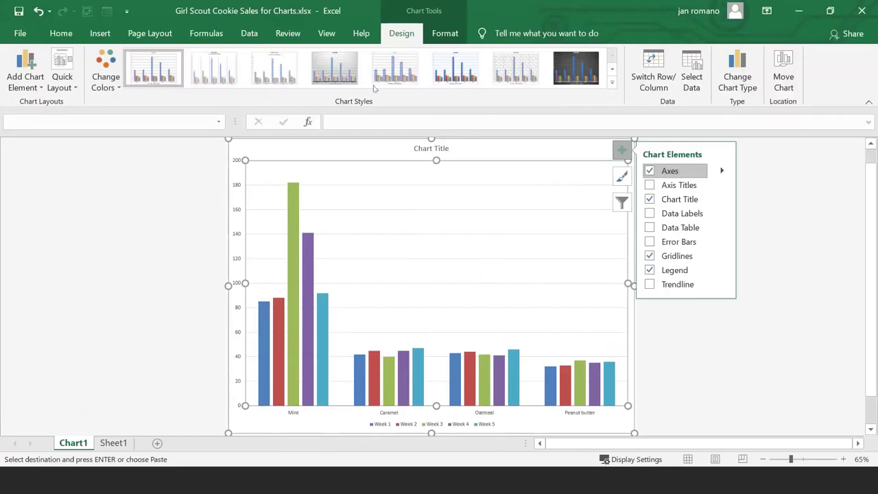
pyautogui.click(655, 69)
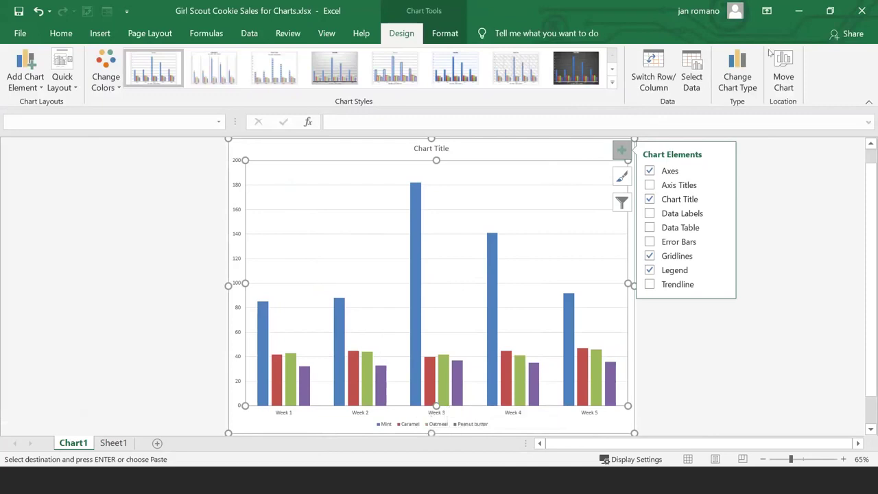
# Step: Change the chart type of the Chart1 column chart to Line
pyautogui.click(738, 76)
pyautogui.click(738, 76)
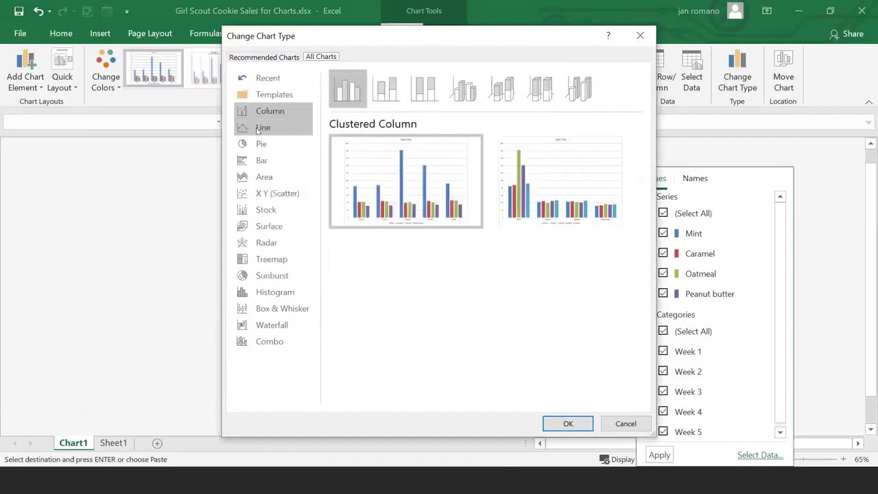
pyautogui.click(257, 130)
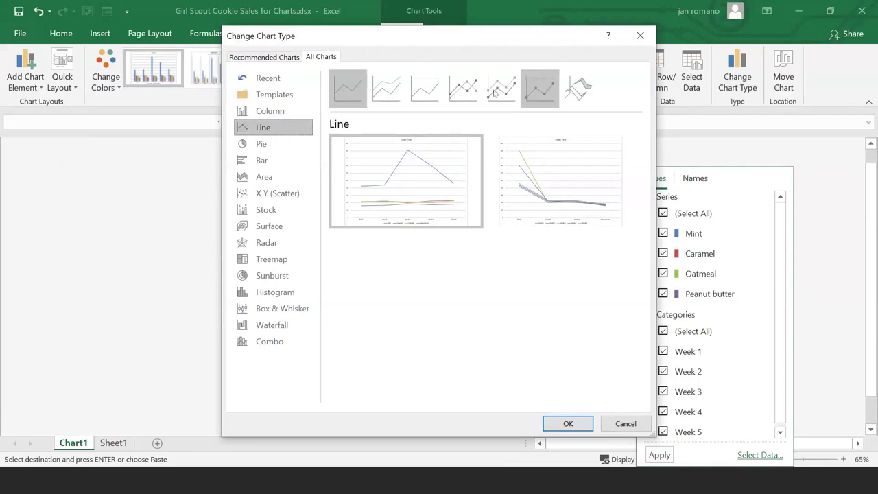
pyautogui.moveTo(398, 176)
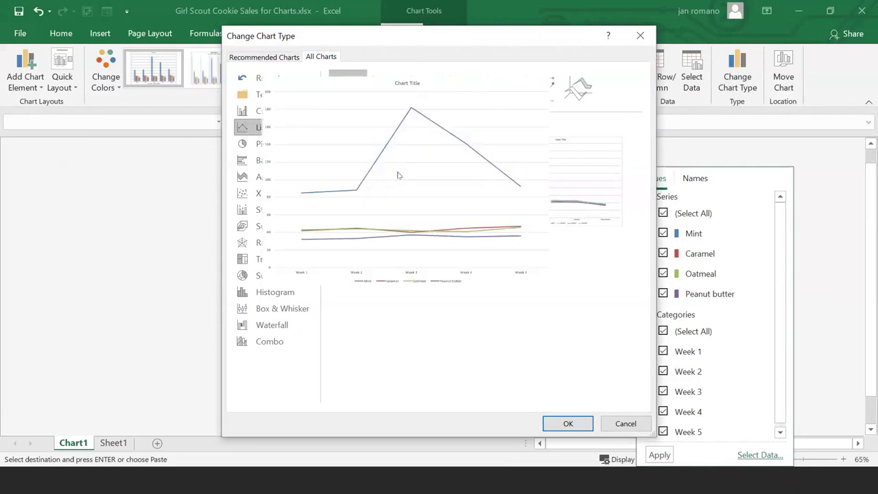
pyautogui.click(569, 425)
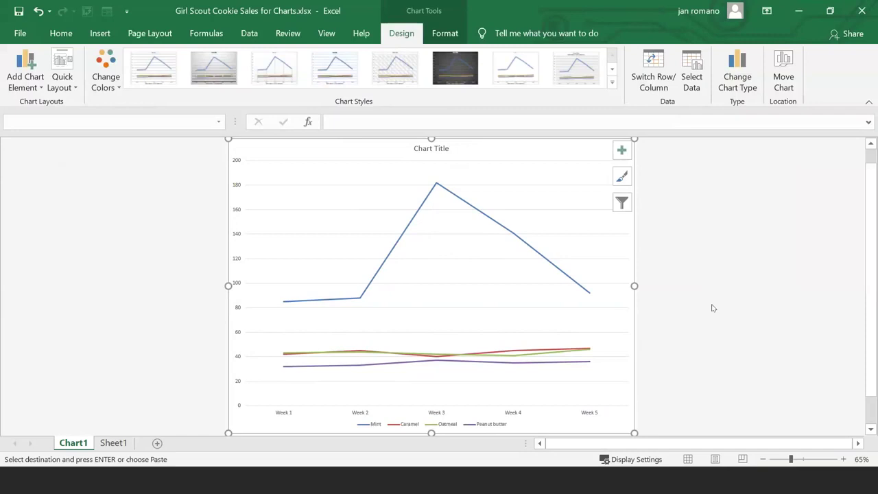
# Step: Change the Chart1 line chart back to a Clustered Column chart
pyautogui.click(738, 76)
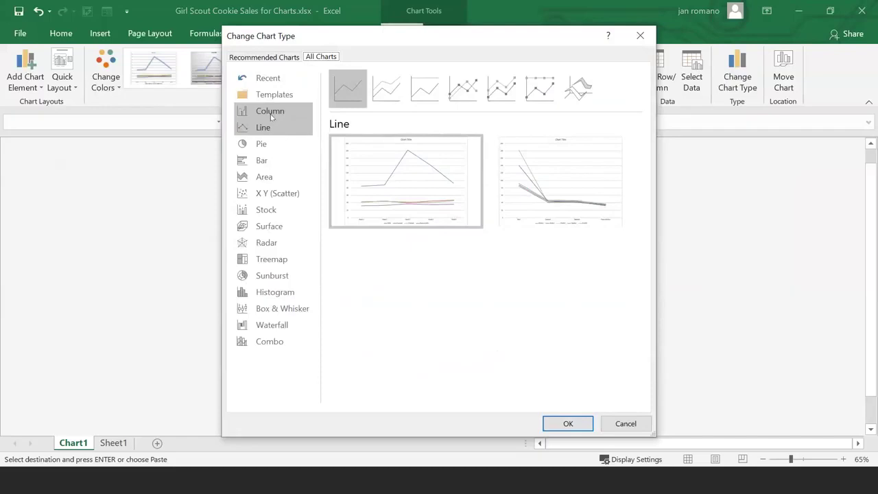
pyautogui.click(271, 115)
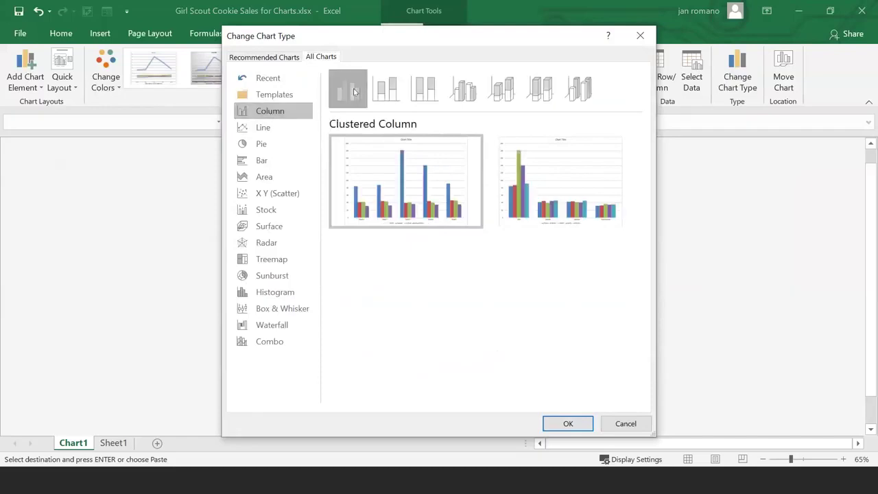
pyautogui.click(568, 422)
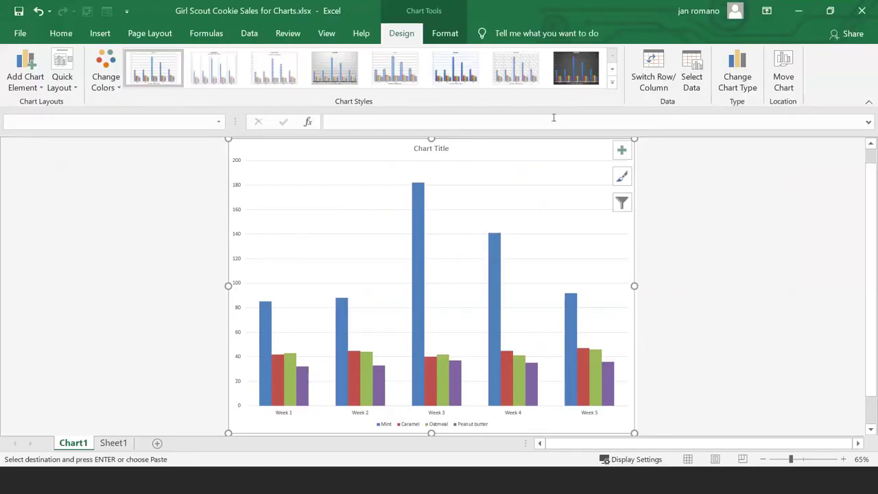
# Step: Convert the clustered column chart on the Chart1 sheet to a Line chart again
pyautogui.click(738, 68)
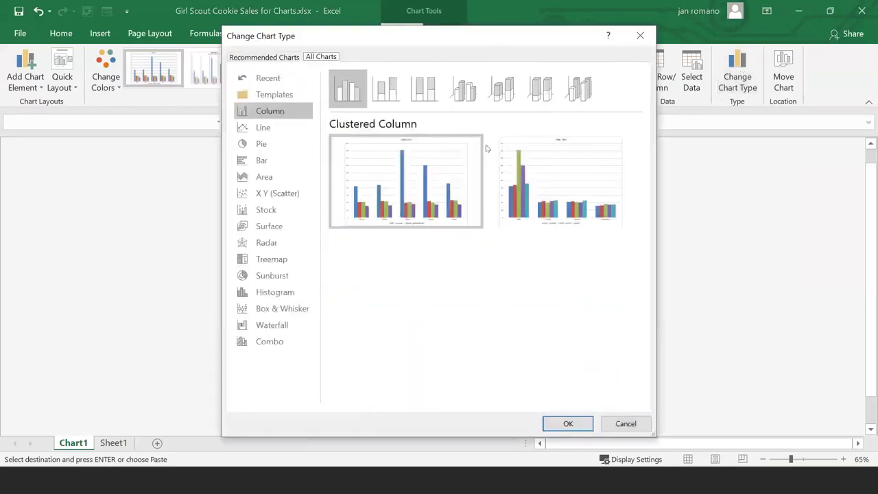
pyautogui.click(273, 134)
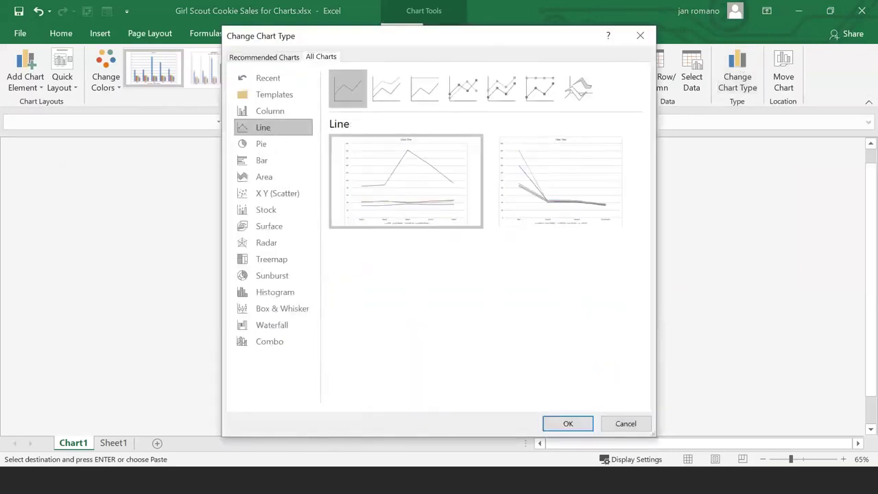
pyautogui.click(566, 424)
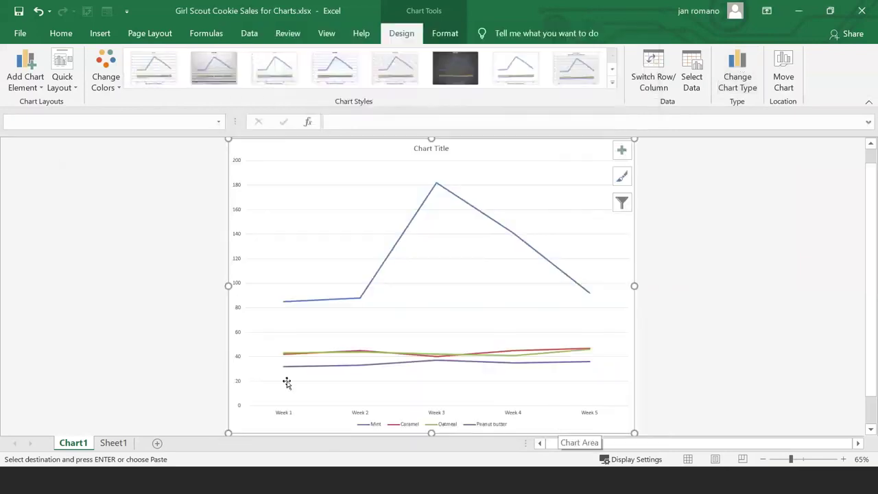
# Step: Insert a 2-D clustered column chart from A5:F9 on Sheet1 and place it beside the sales table
pyautogui.click(109, 444)
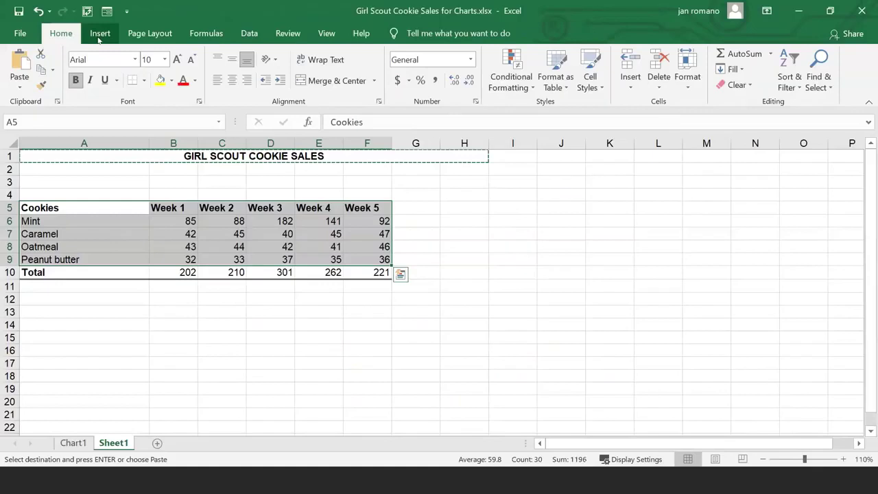
pyautogui.click(126, 181)
pyautogui.moveTo(175, 202); pyautogui.dragTo(376, 255)
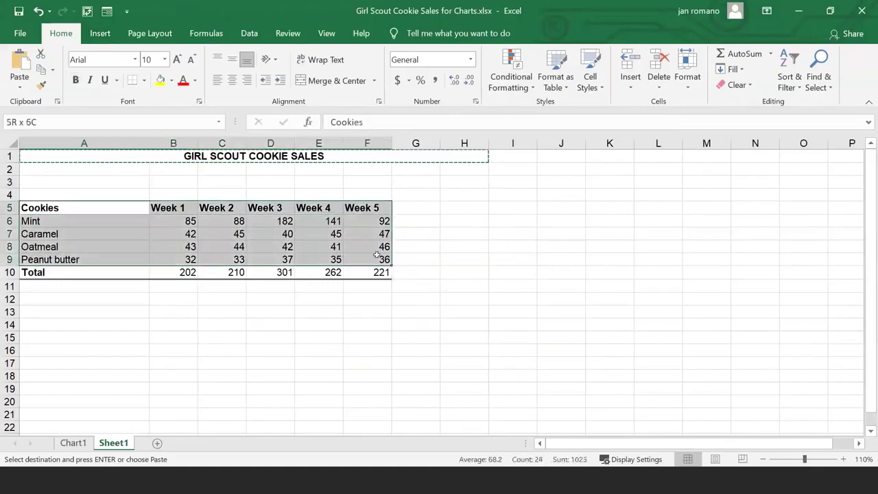
pyautogui.click(98, 33)
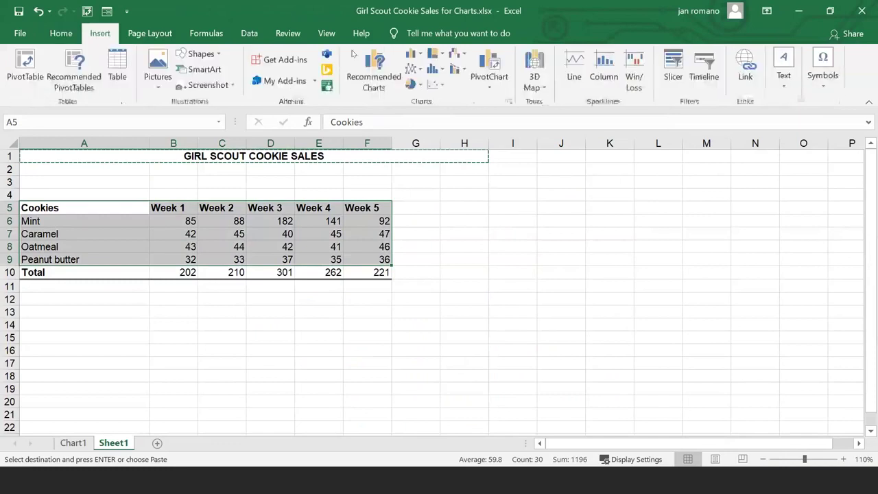
pyautogui.click(414, 58)
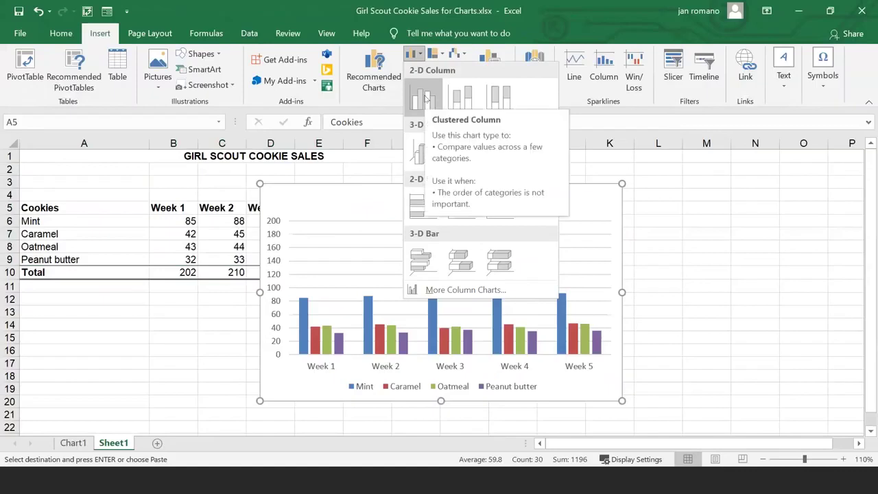
pyautogui.click(425, 99)
pyautogui.moveTo(594, 201); pyautogui.dragTo(675, 194)
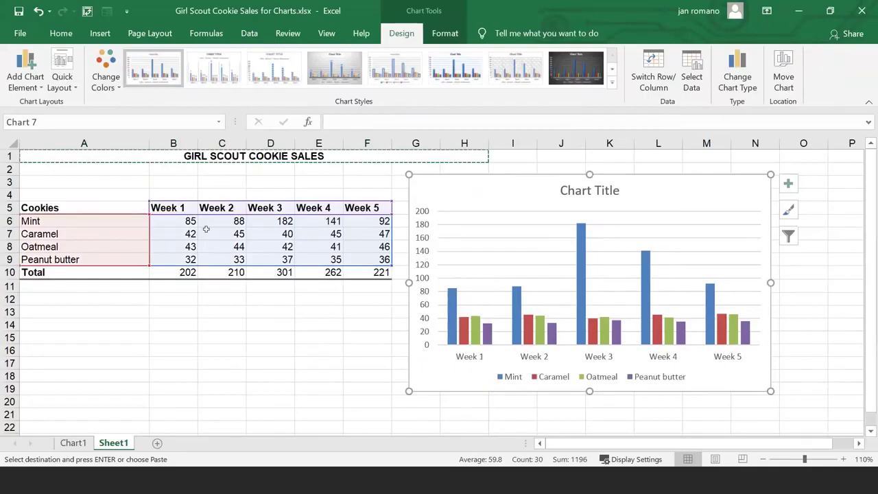
# Step: Look briefly at the Chart1 sheet and set the Mint sales for Week 3 in cell D6 of Sheet1 to 82
pyautogui.click(67, 447)
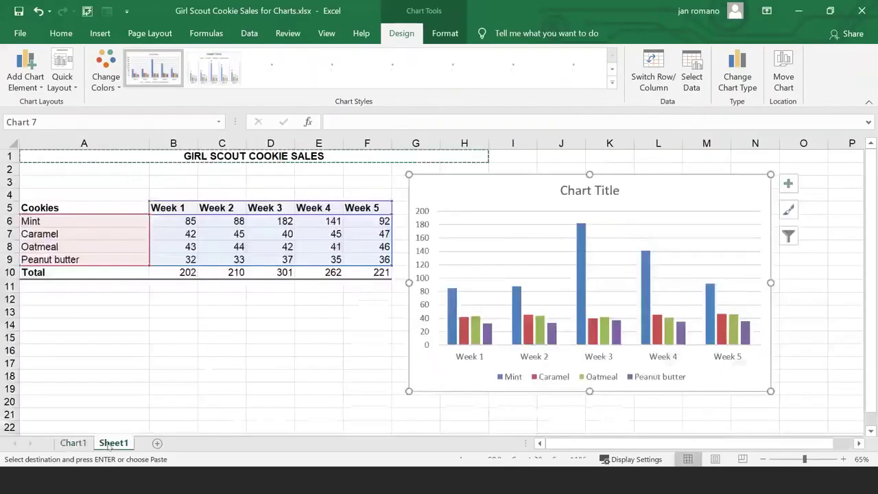
pyautogui.click(109, 443)
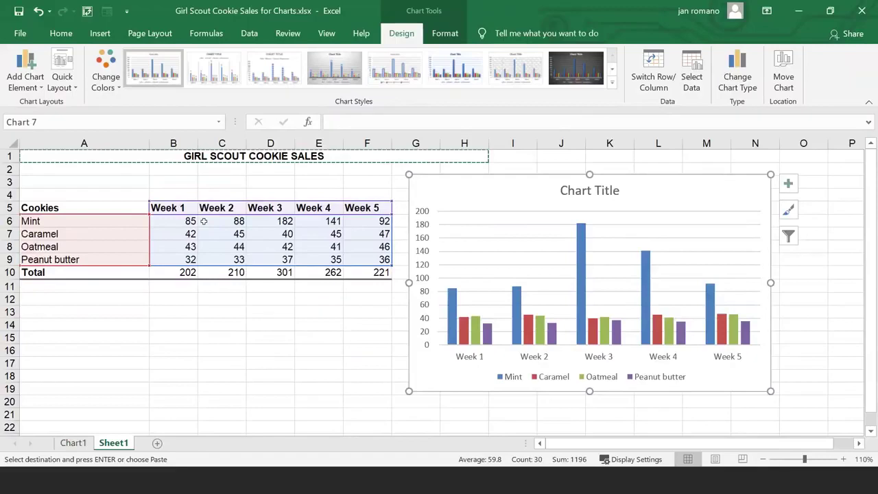
pyautogui.click(281, 221)
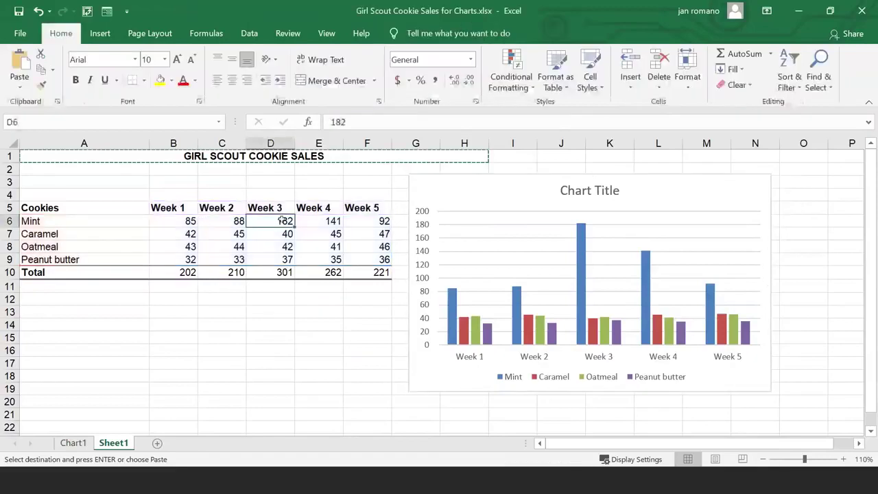
pyautogui.click(281, 221)
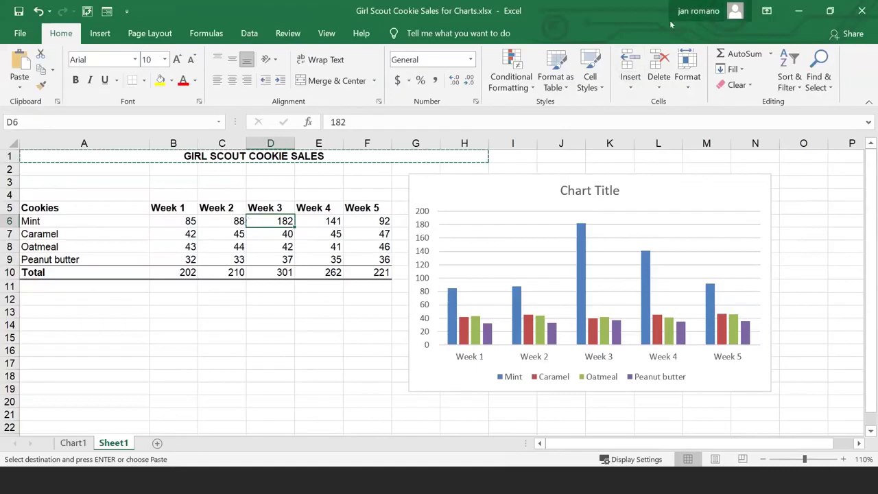
pyautogui.write('82')
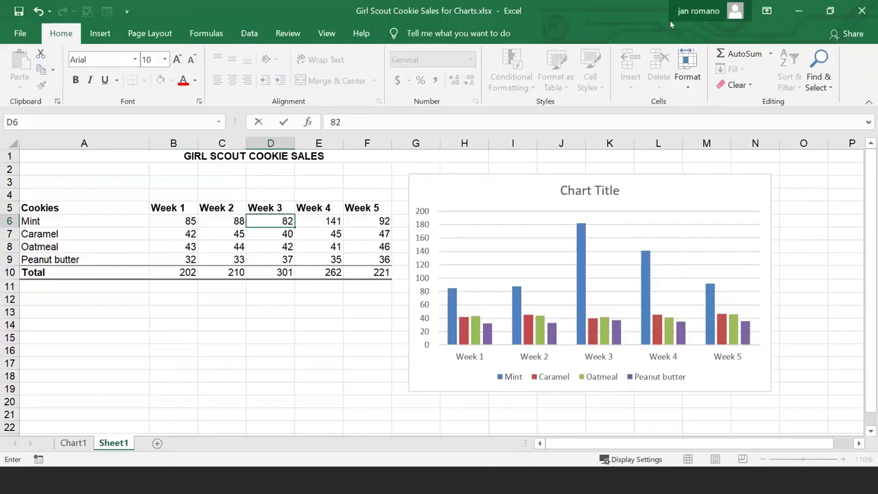
pyautogui.press('Return')
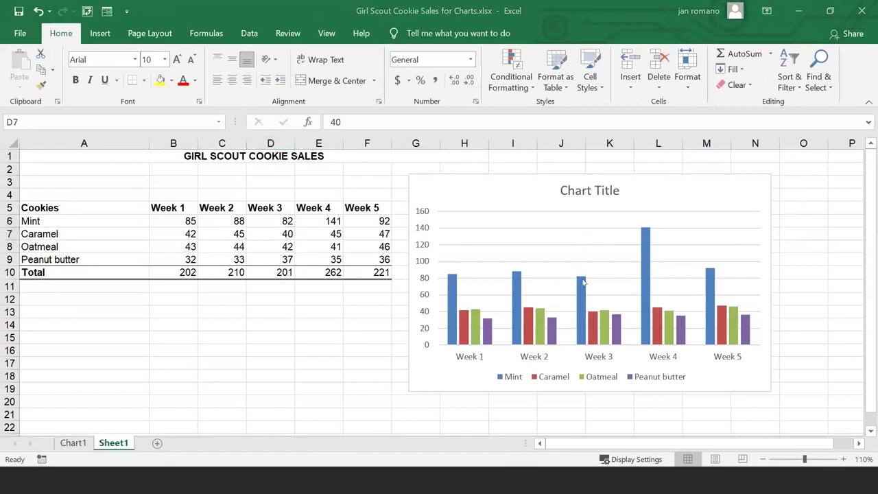
# Step: Compare the Mint series in the embedded column chart and the Chart1 line chart with the Week 3 value in D6
pyautogui.moveTo(581, 303)
pyautogui.click(67, 442)
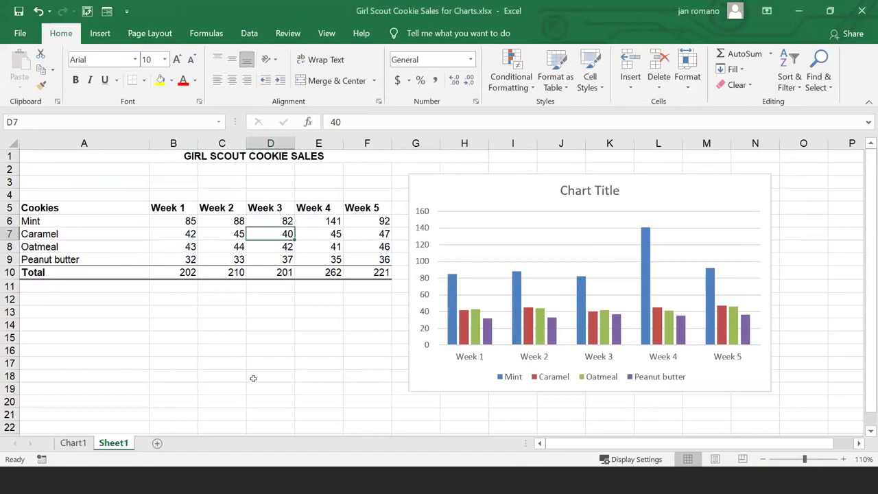
pyautogui.click(70, 444)
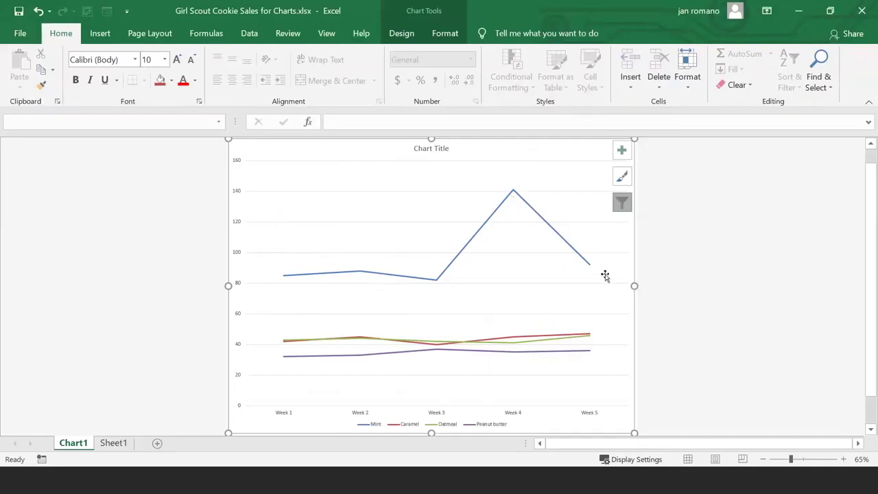
pyautogui.click(122, 445)
pyautogui.click(288, 219)
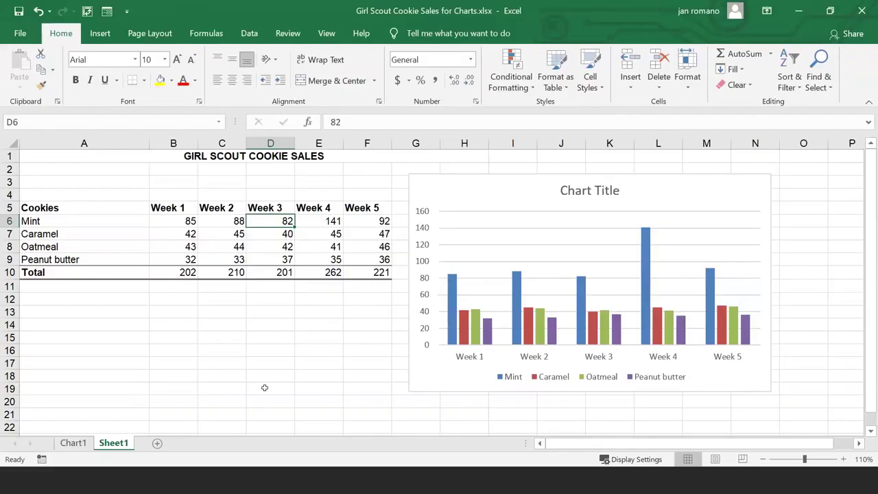
pyautogui.click(73, 443)
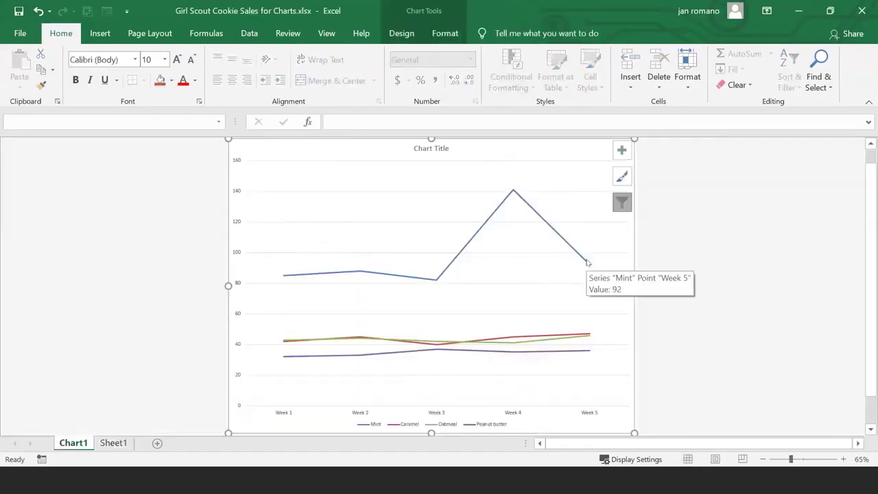
# Step: Replace the placeholder title of the Chart1 line chart with "Girl Scout Cookie Sales"
pyautogui.click(432, 147)
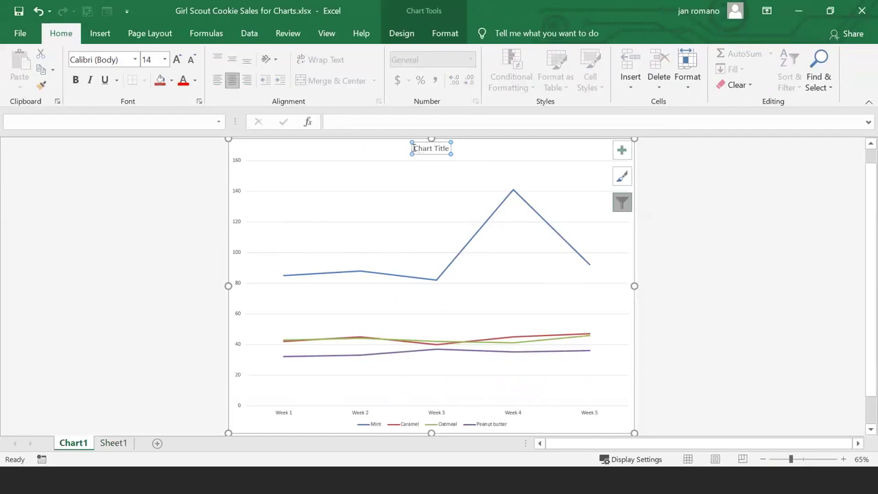
pyautogui.moveTo(414, 148); pyautogui.dragTo(467, 141)
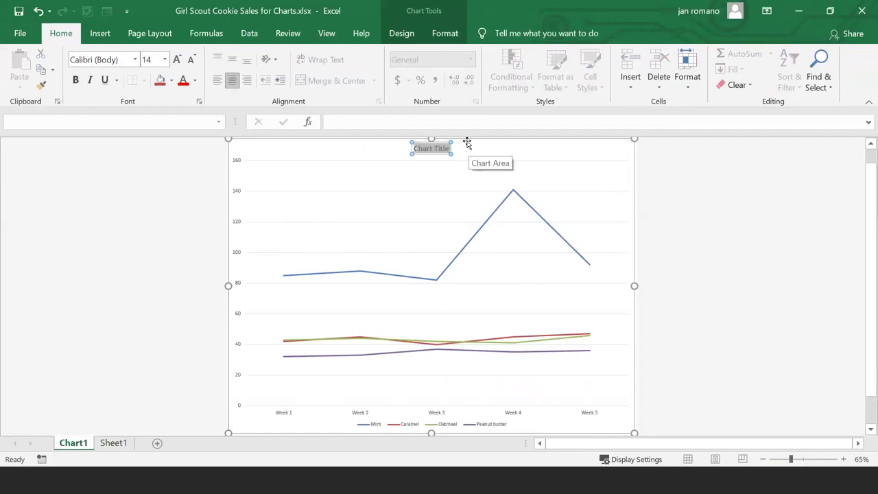
pyautogui.write('Gi')
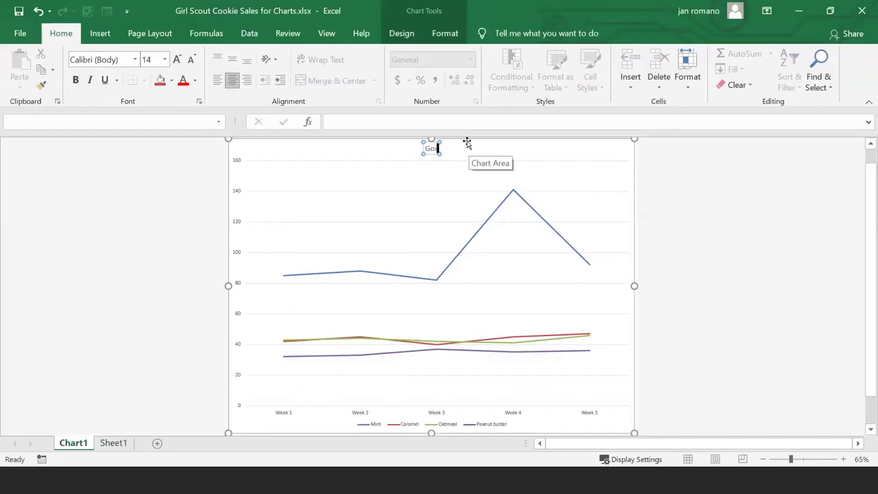
pyautogui.press('BackSpace')
pyautogui.write('irl Scout Cookie')
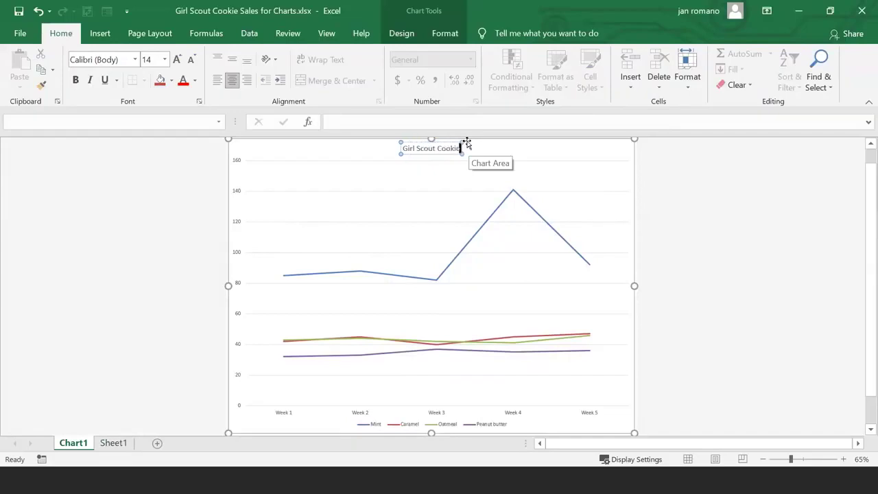
pyautogui.write(' Sales')
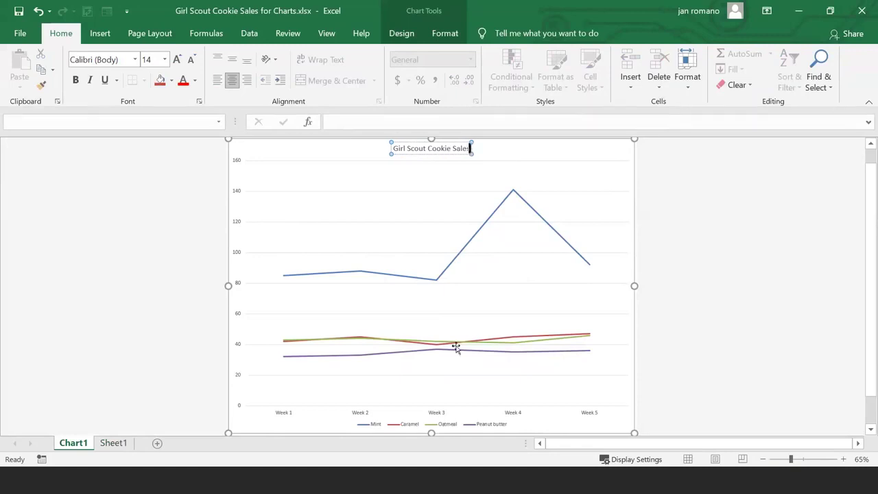
# Step: Try the dark-background chart style on the Chart1 line chart, and settle on the style with the hatched plot area
pyautogui.click(401, 35)
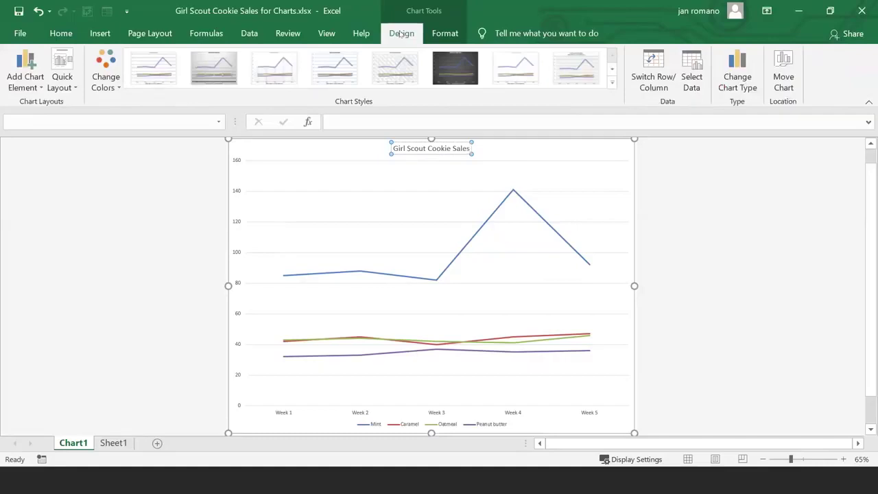
pyautogui.click(613, 83)
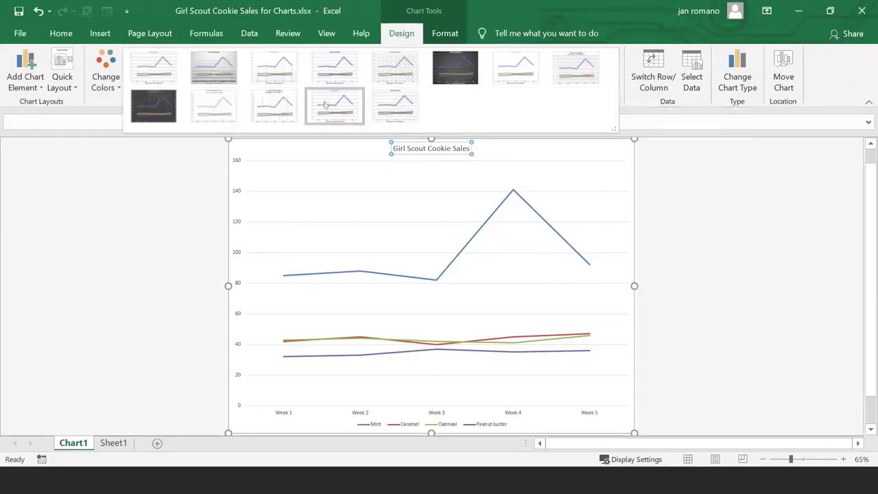
pyautogui.click(456, 65)
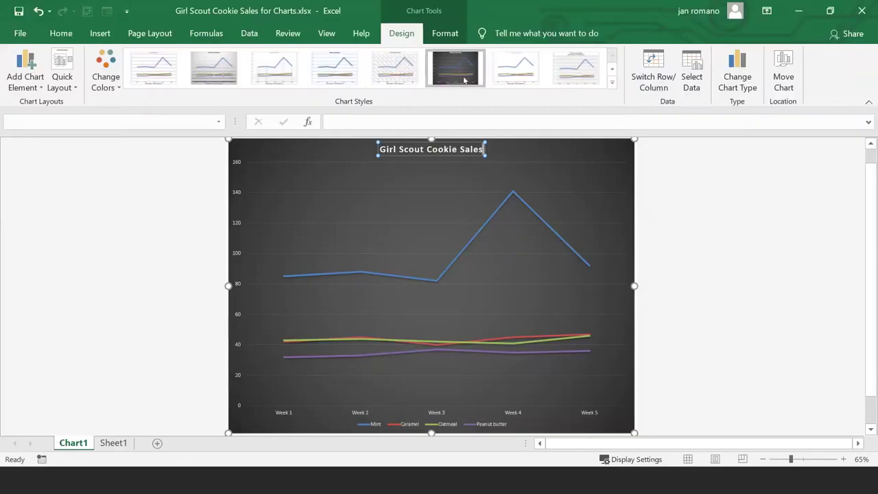
pyautogui.click(613, 85)
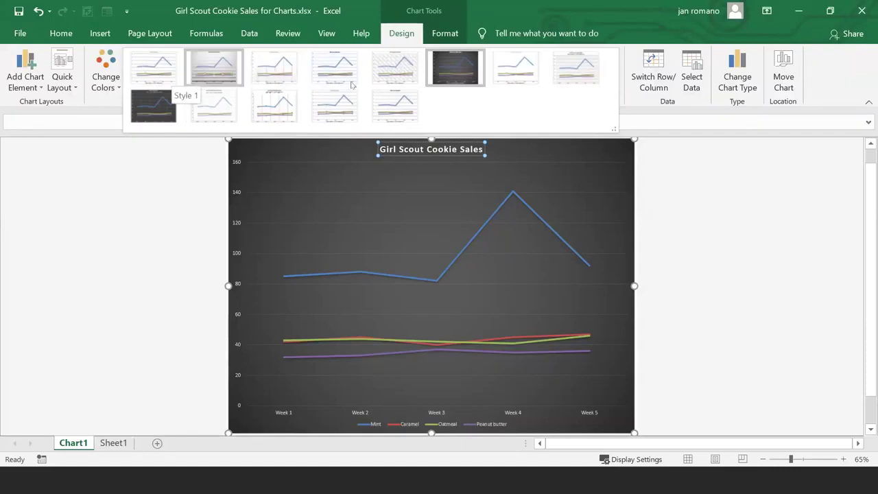
pyautogui.click(391, 66)
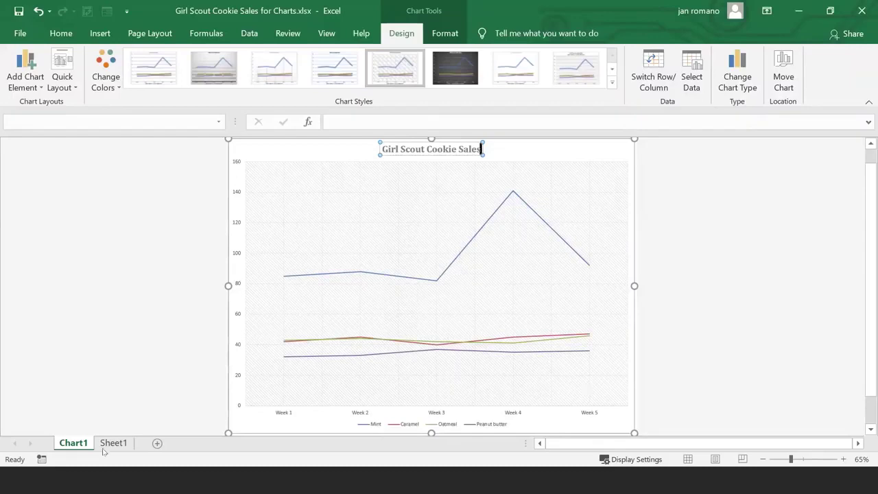
# Step: Try Inside End data labels on the embedded column chart on Sheet1 and undo them
pyautogui.click(125, 443)
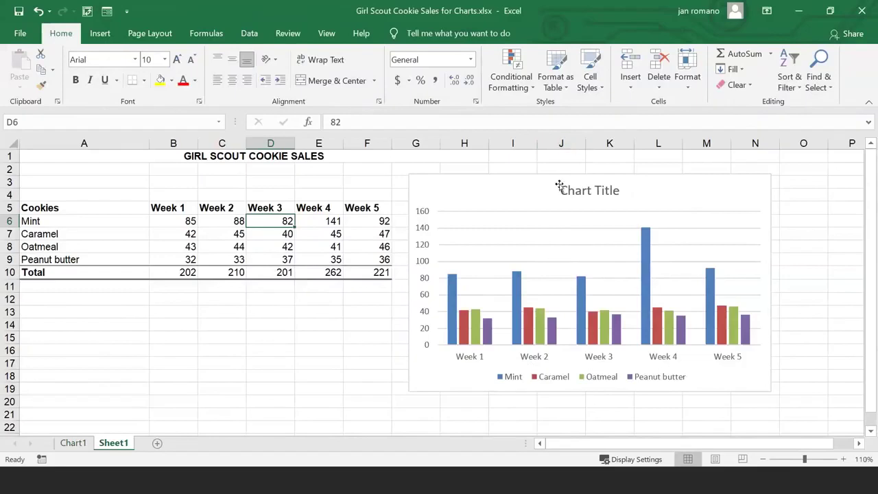
pyautogui.click(520, 192)
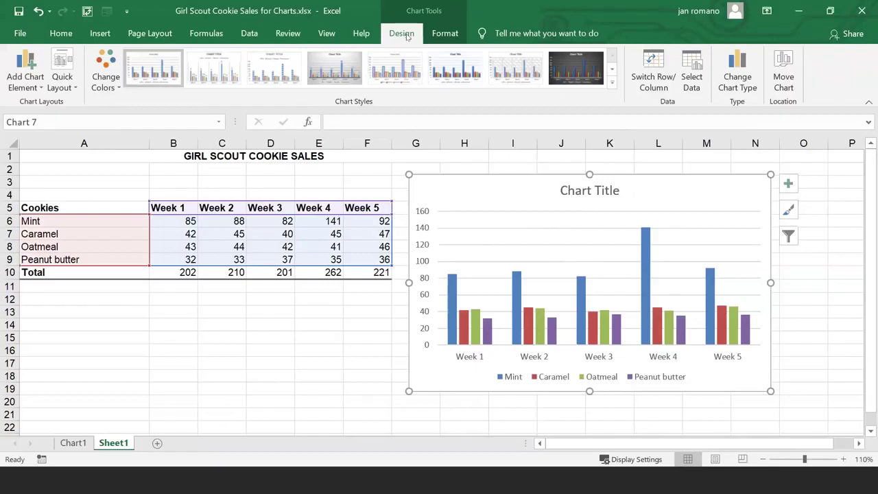
pyautogui.click(27, 77)
pyautogui.press('ctrl')
pyautogui.press('ctrl')
pyautogui.press('ctrl')
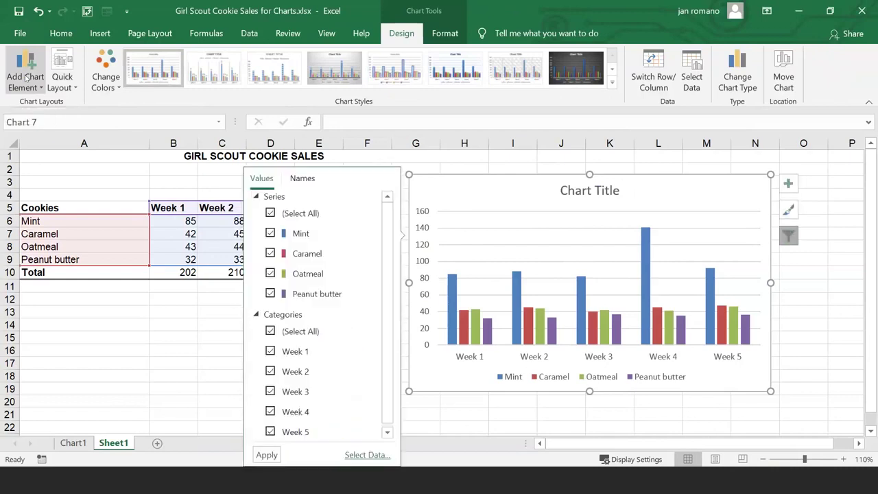
pyautogui.click(27, 77)
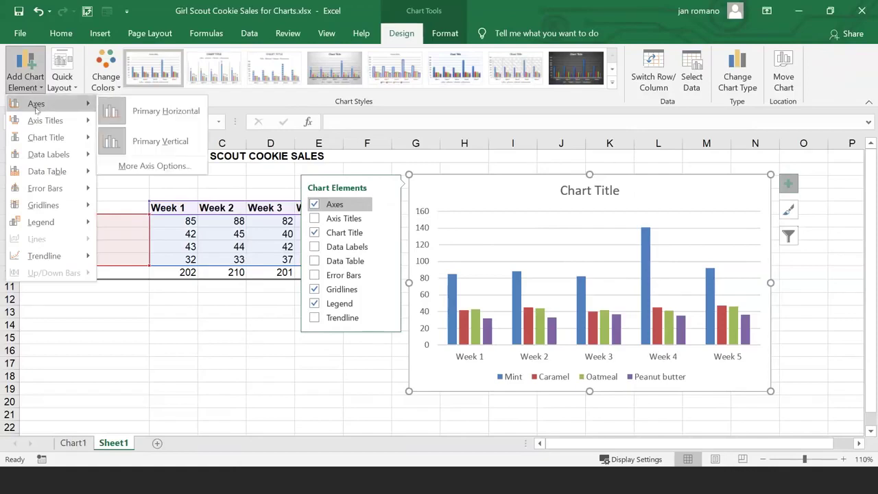
pyautogui.moveTo(36, 156)
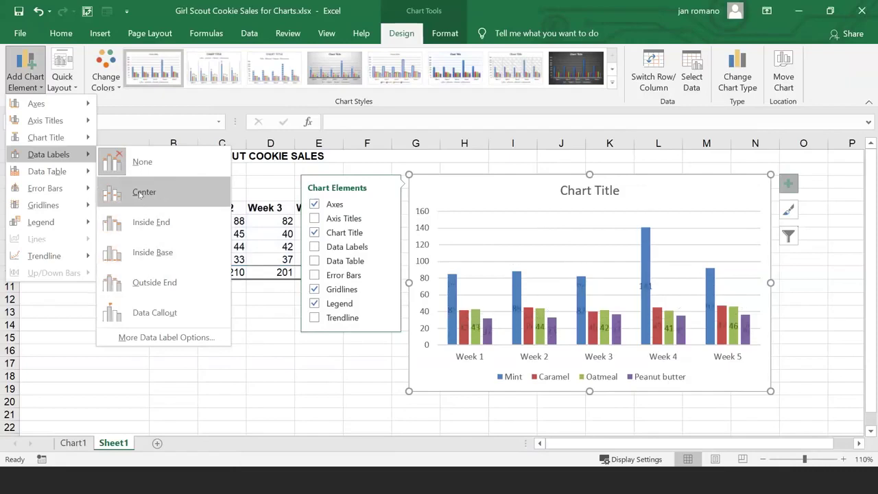
pyautogui.click(145, 232)
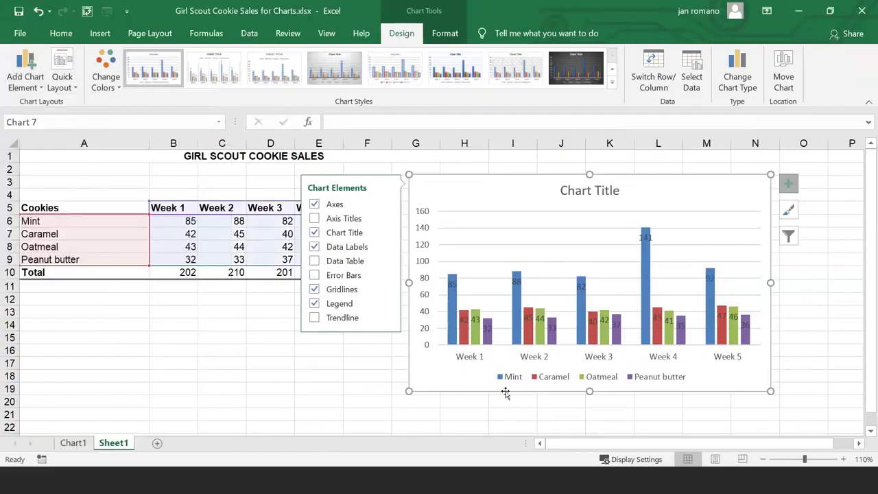
pyautogui.click(369, 411)
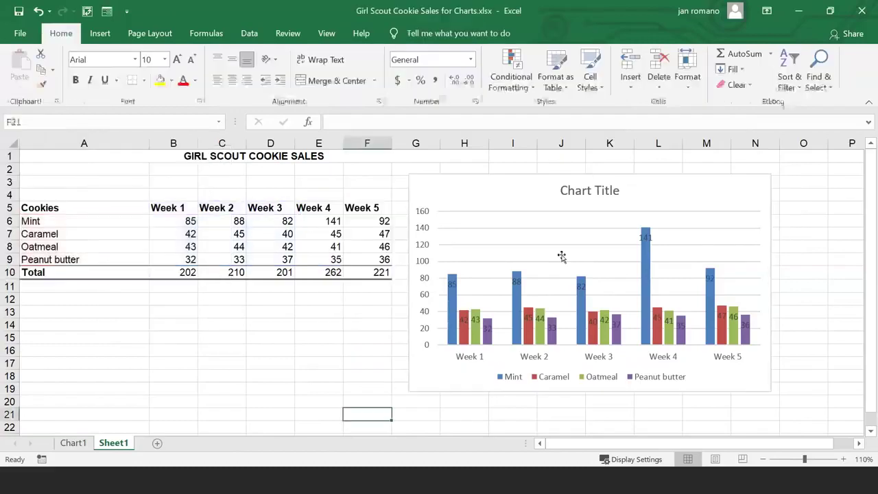
pyautogui.click(575, 223)
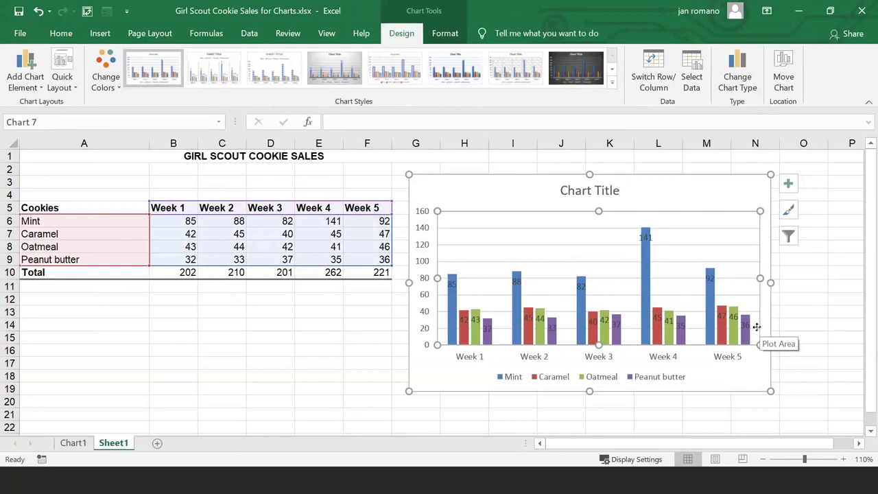
pyautogui.click(37, 12)
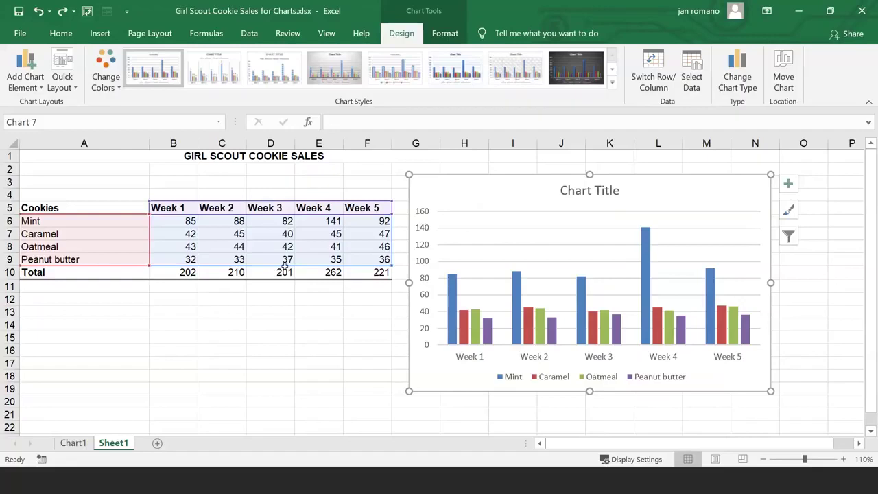
# Step: Add a data table with no legend keys to the embedded column chart
pyautogui.click(24, 80)
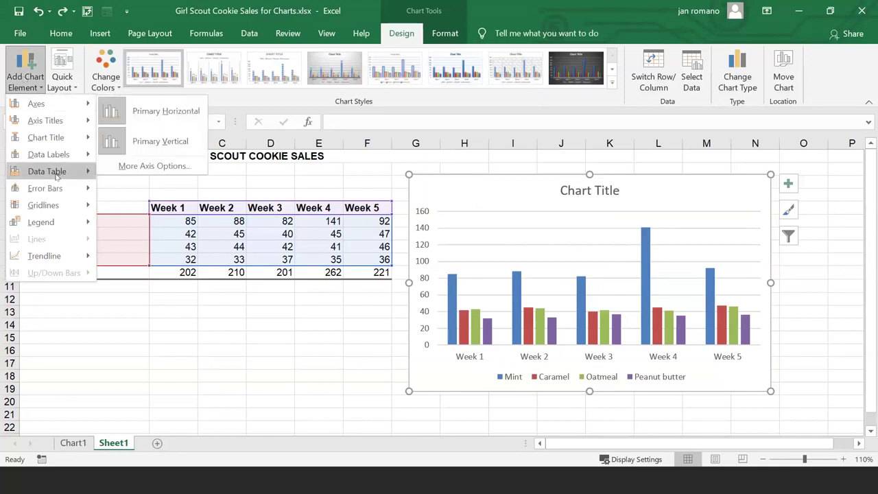
pyautogui.moveTo(57, 176)
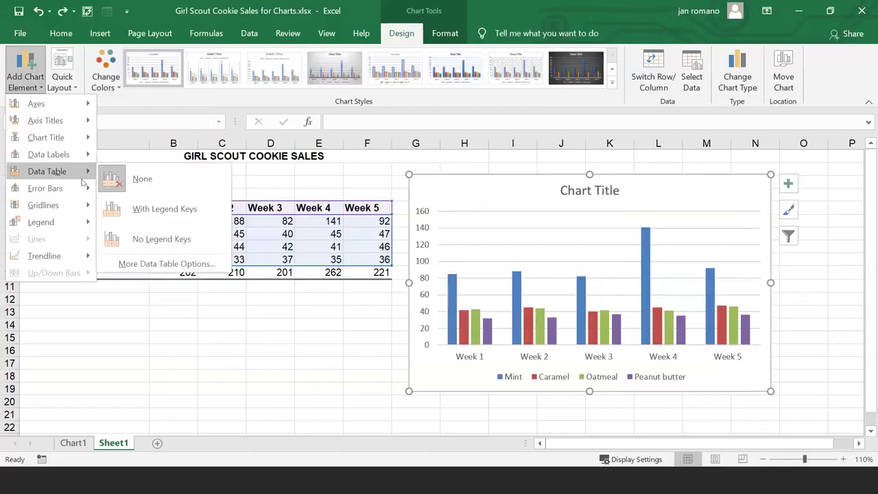
pyautogui.click(162, 239)
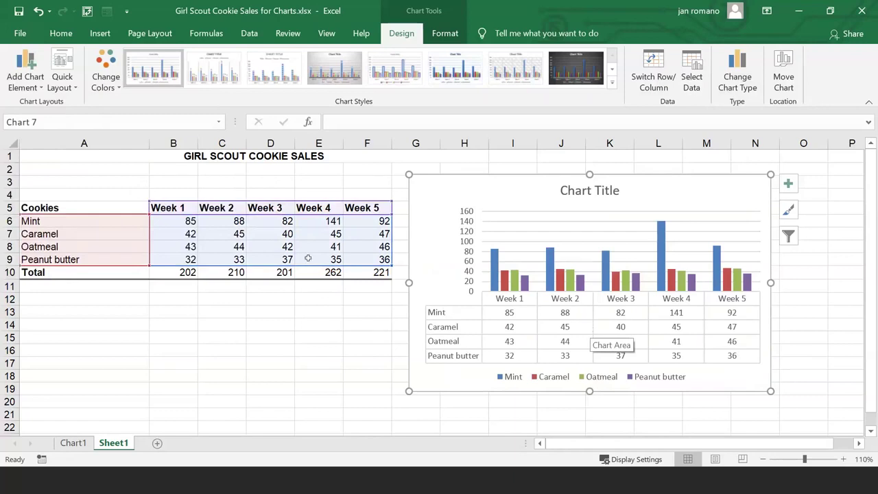
# Step: Set the Peanut butter sales for Week 1 in cell B9 of Sheet1 to 82
pyautogui.moveTo(221, 224); pyautogui.dragTo(221, 246)
pyautogui.click(299, 234)
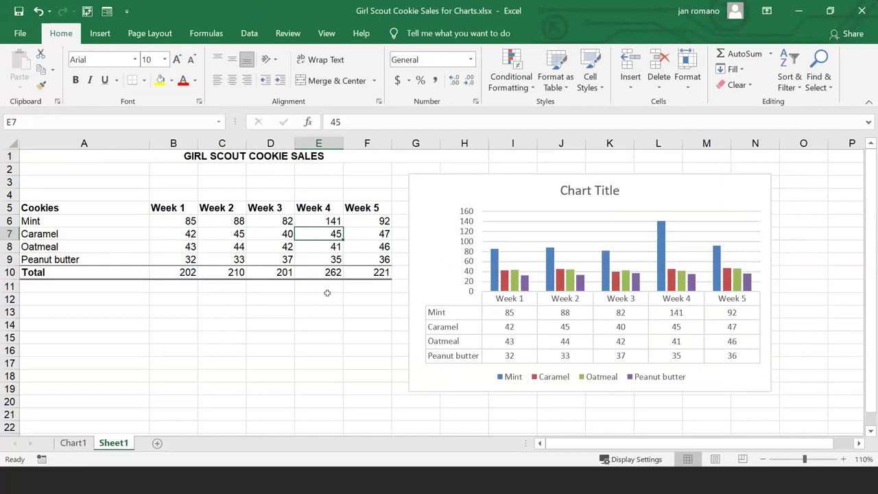
pyautogui.click(176, 220)
pyautogui.click(175, 258)
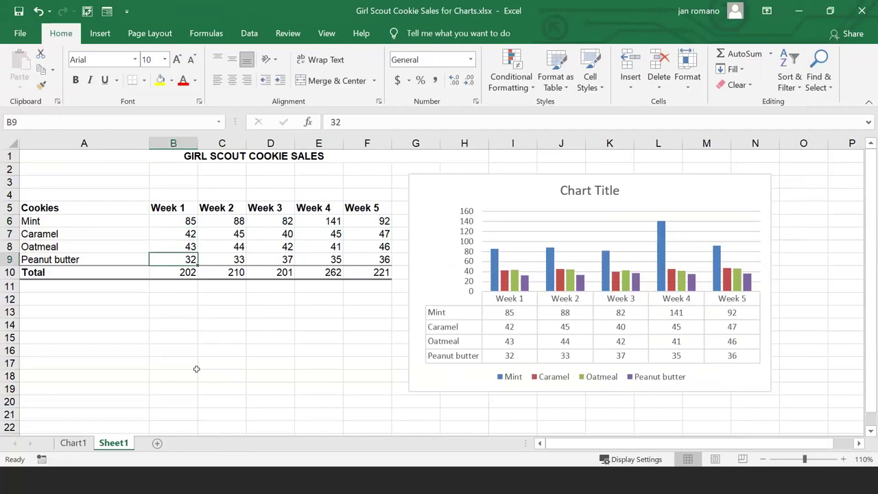
pyautogui.write('82')
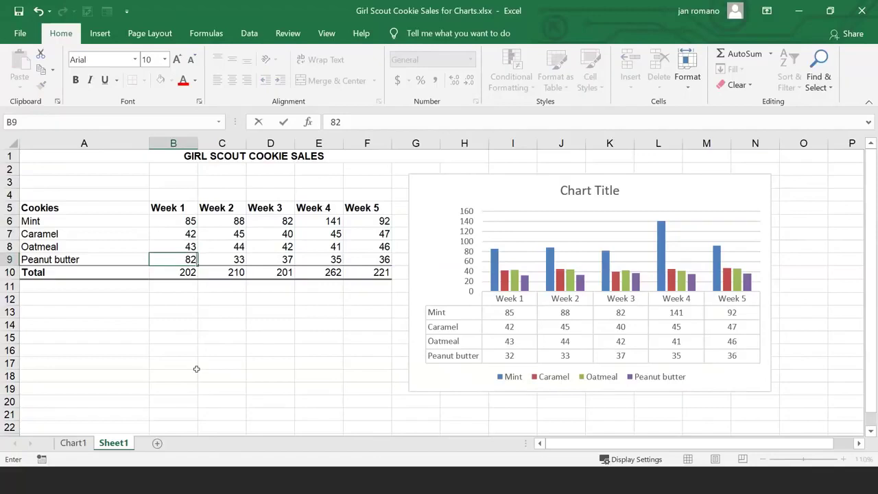
pyautogui.press('Return')
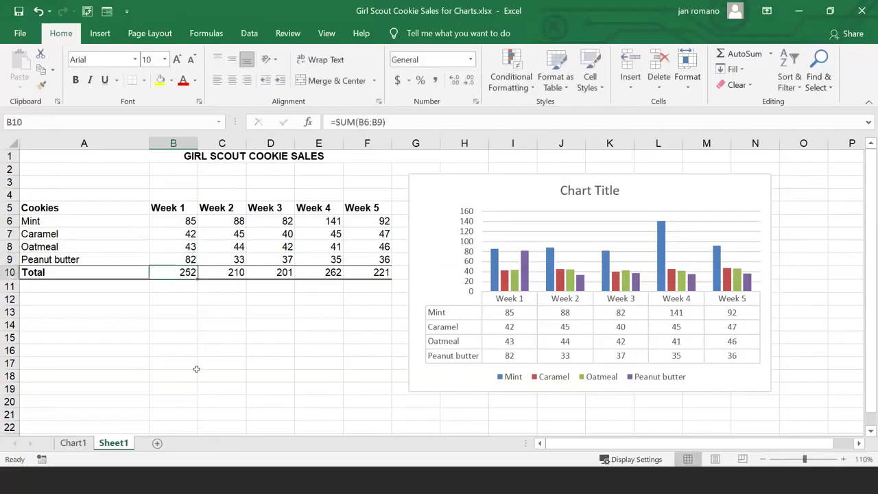
# Step: Check the Week 1 Peanut butter value in the embedded chart's column and data table and in the Chart1 line chart
pyautogui.moveTo(523, 274)
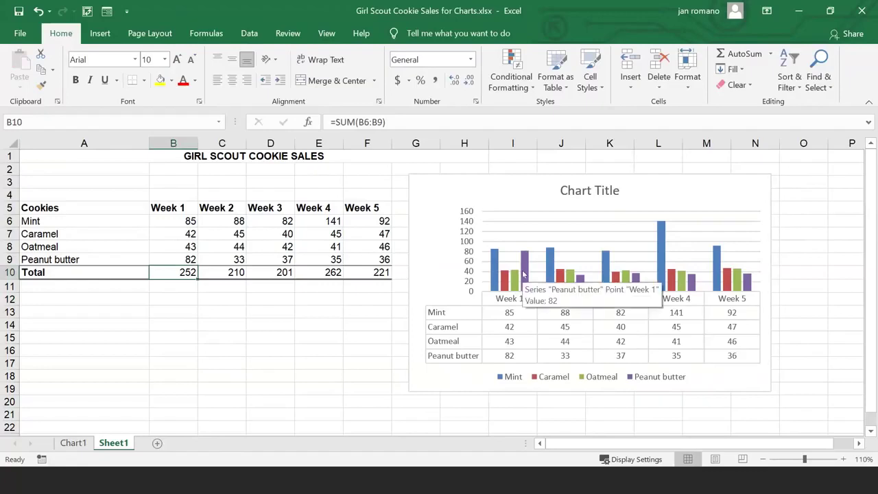
pyautogui.click(513, 358)
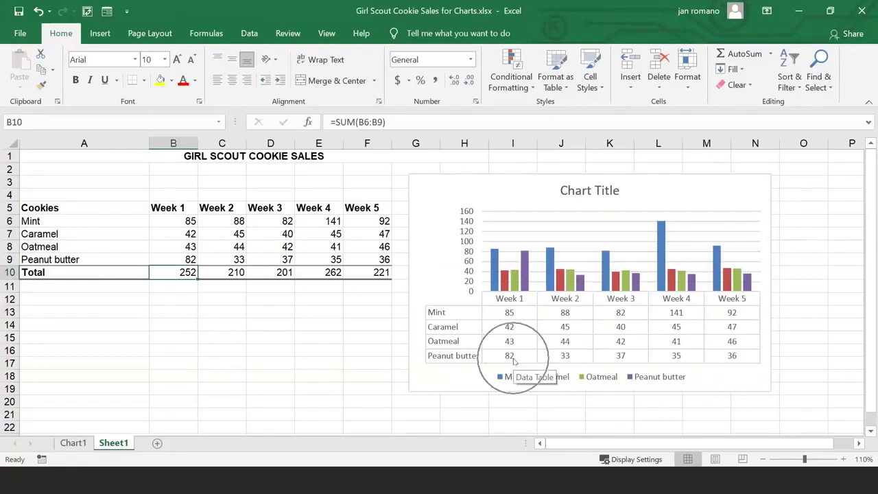
pyautogui.click(512, 359)
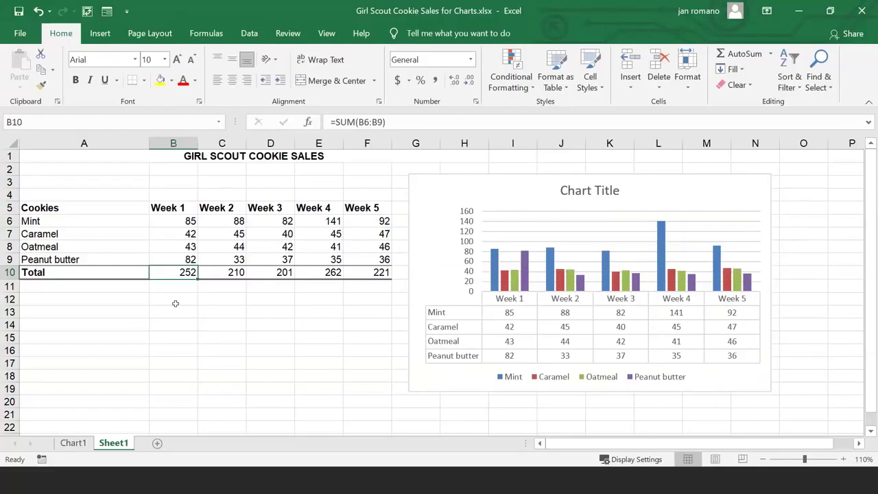
pyautogui.click(73, 443)
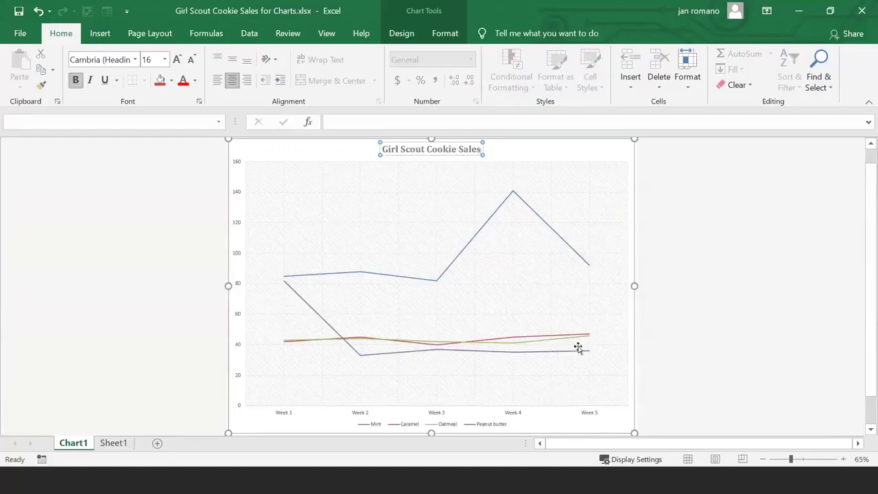
pyautogui.click(114, 444)
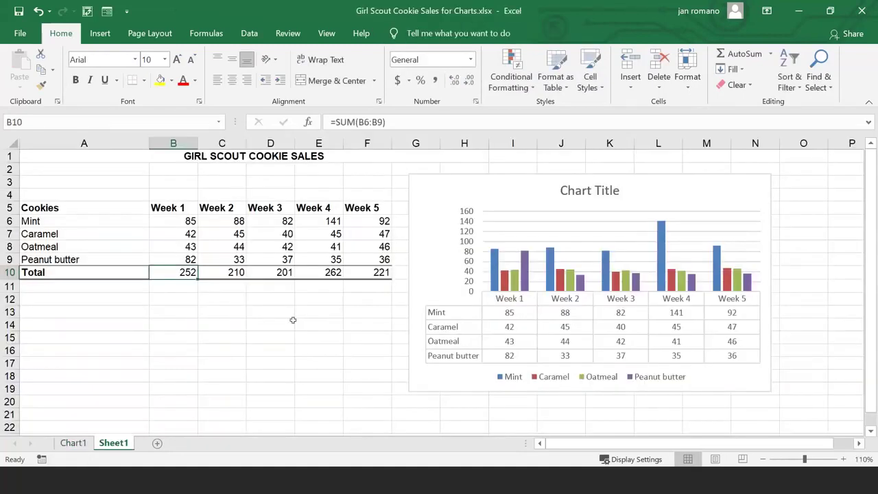
# Step: Recolour the embedded column chart with the monochromatic red palette and apply the dark-background chart style
pyautogui.click(508, 188)
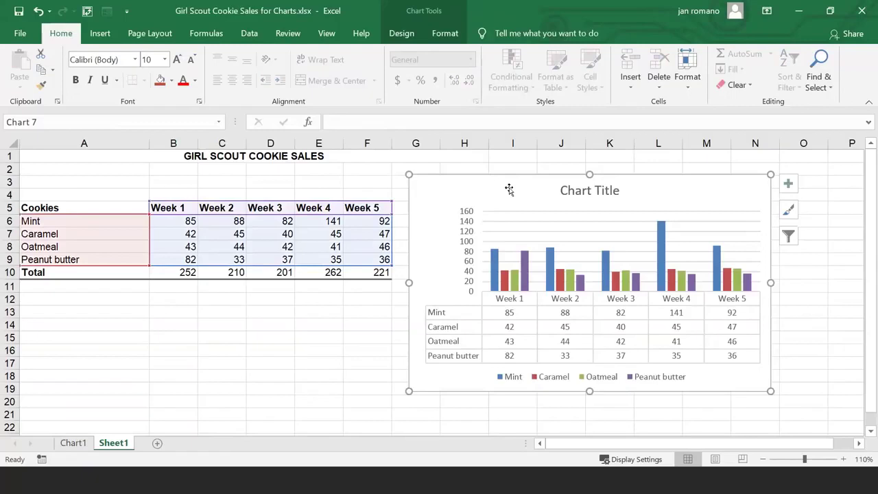
pyautogui.click(404, 35)
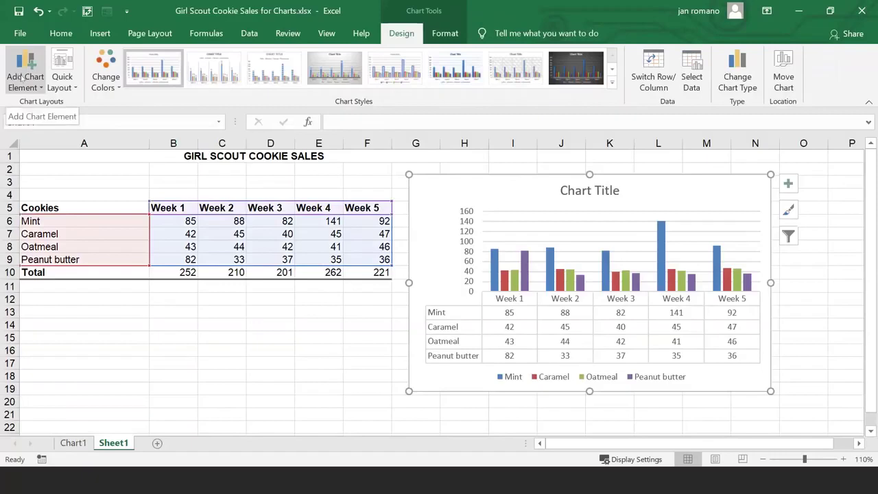
pyautogui.click(71, 84)
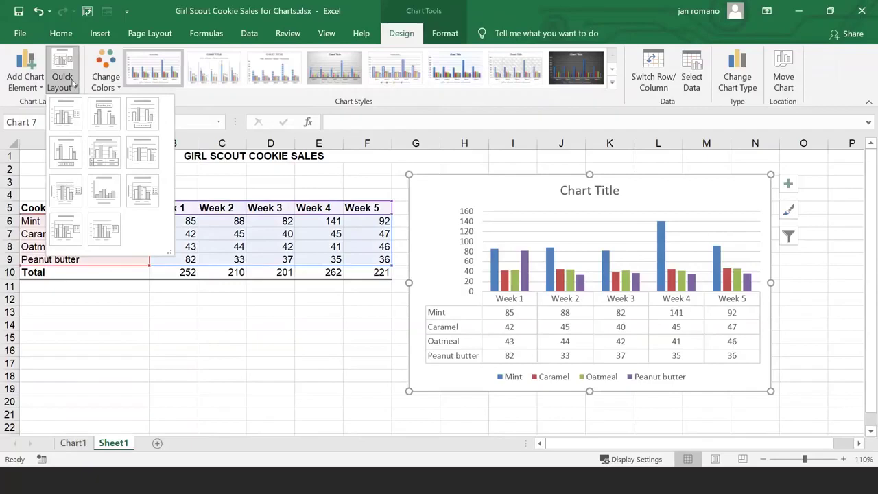
pyautogui.click(103, 81)
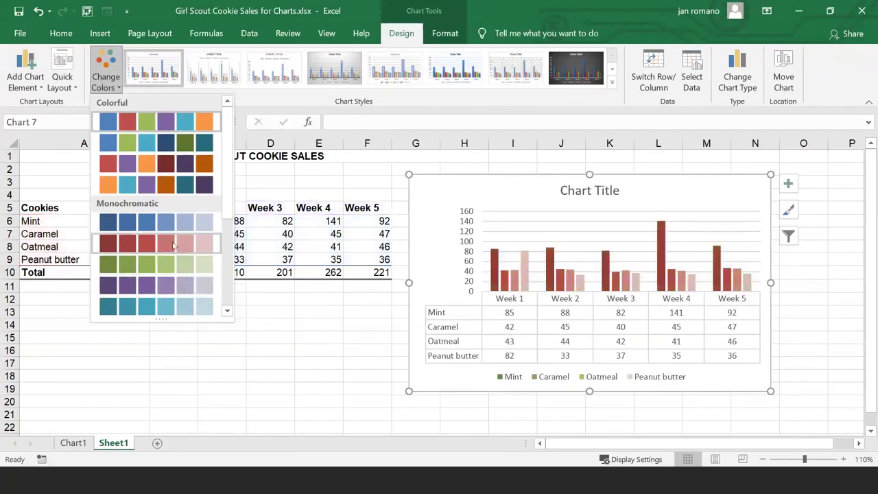
pyautogui.click(173, 245)
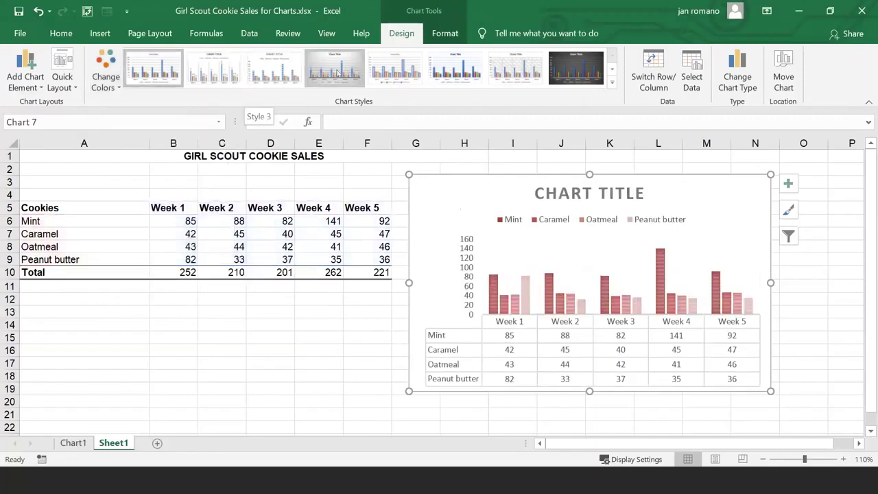
pyautogui.click(585, 65)
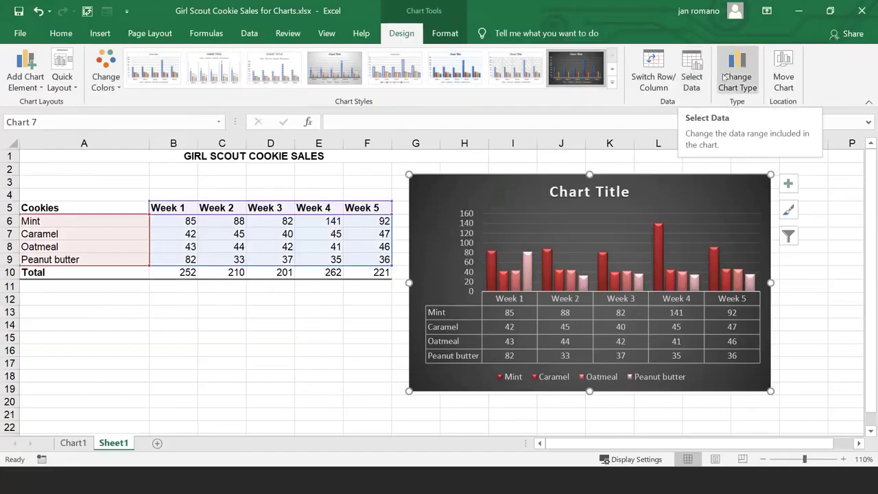
# Step: Move the embedded column chart to a new chart sheet named Chart2
pyautogui.click(784, 77)
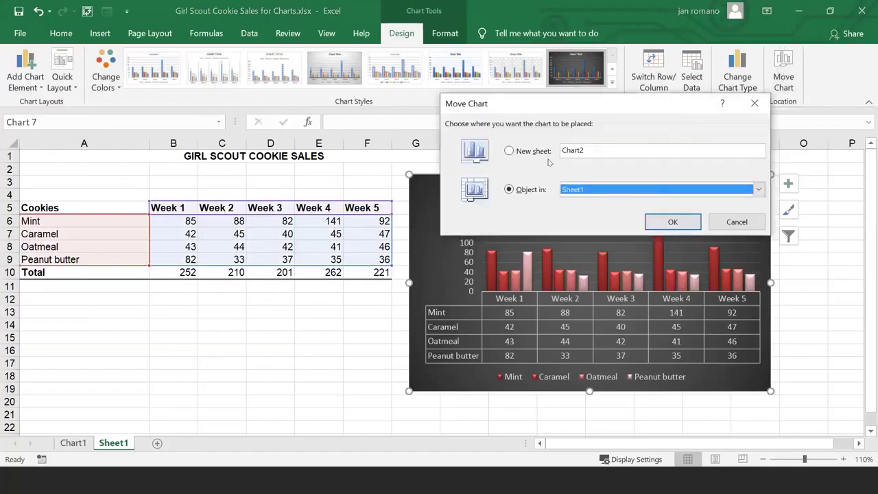
pyautogui.click(524, 152)
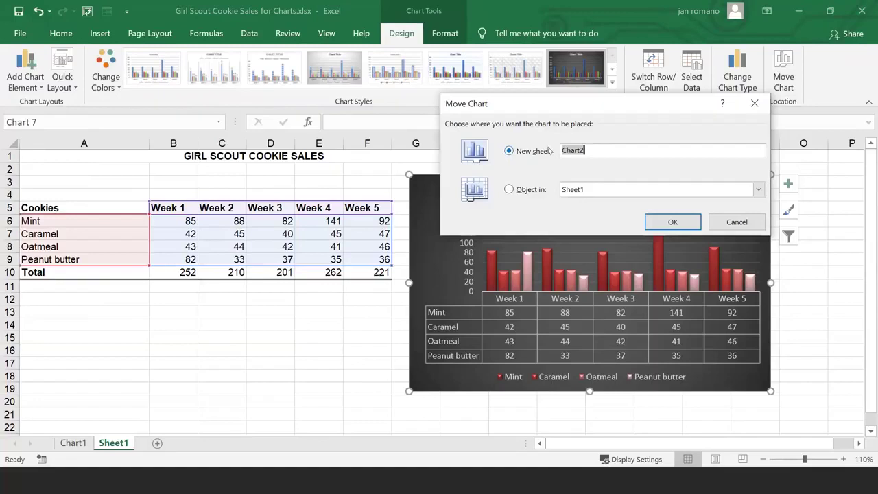
pyautogui.click(673, 222)
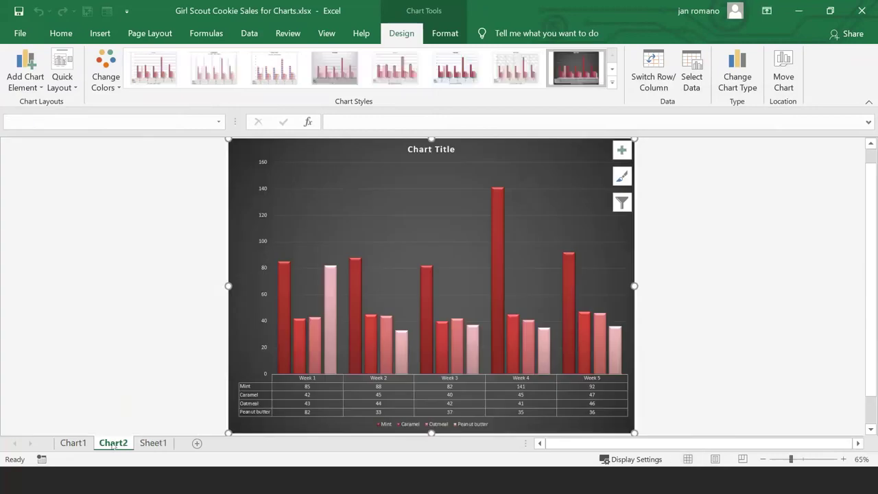
# Step: Review Sheet1, Chart1 and Chart2 in turn, and switch to the PowerPoint slide show on Quick Analysis
pyautogui.click(153, 443)
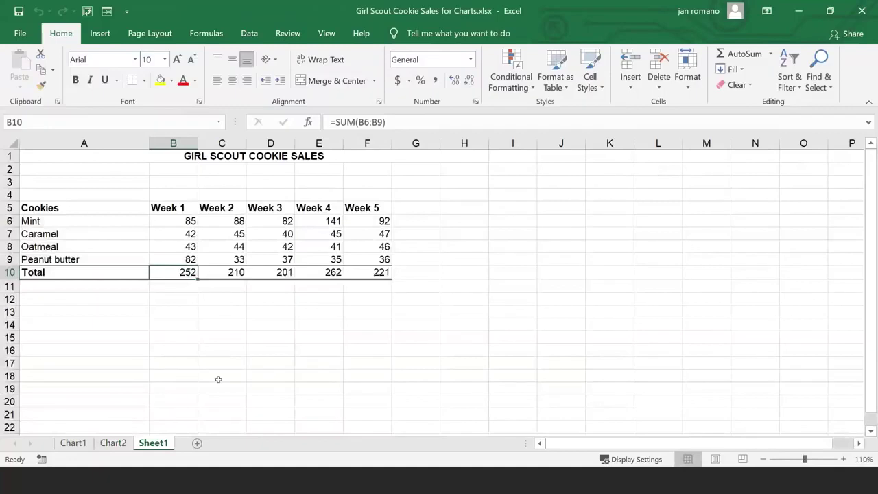
pyautogui.click(73, 446)
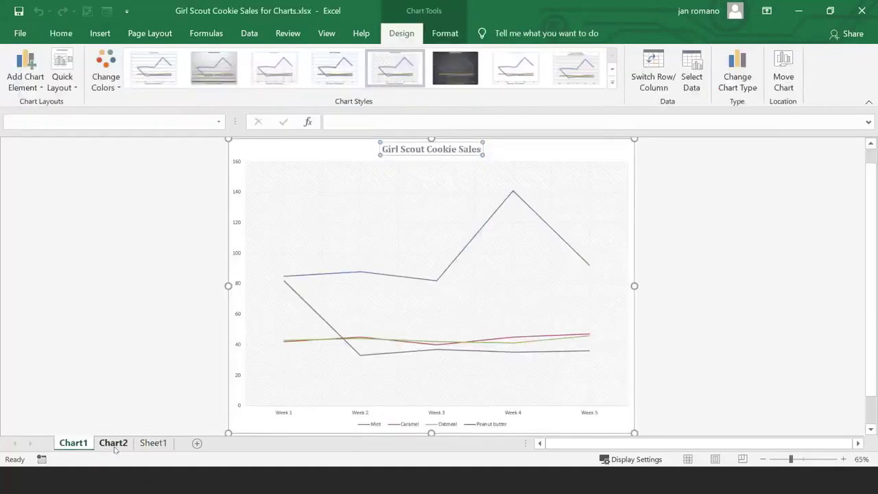
pyautogui.click(113, 444)
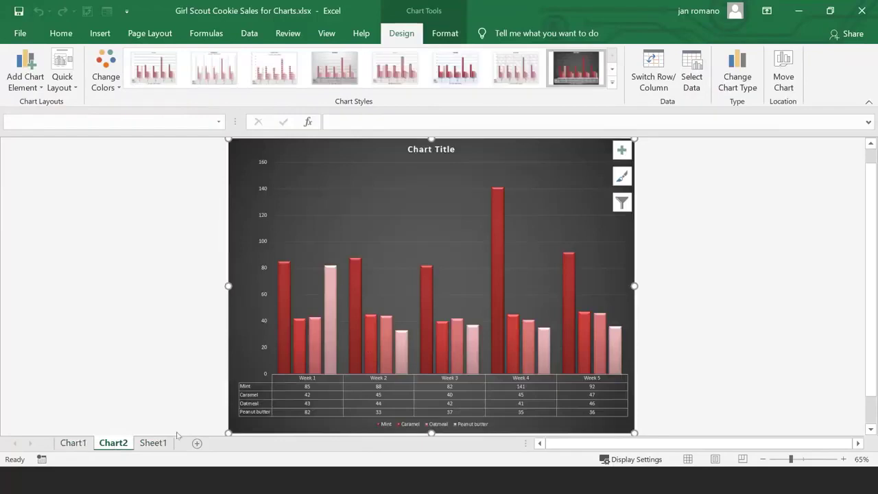
pyautogui.click(153, 443)
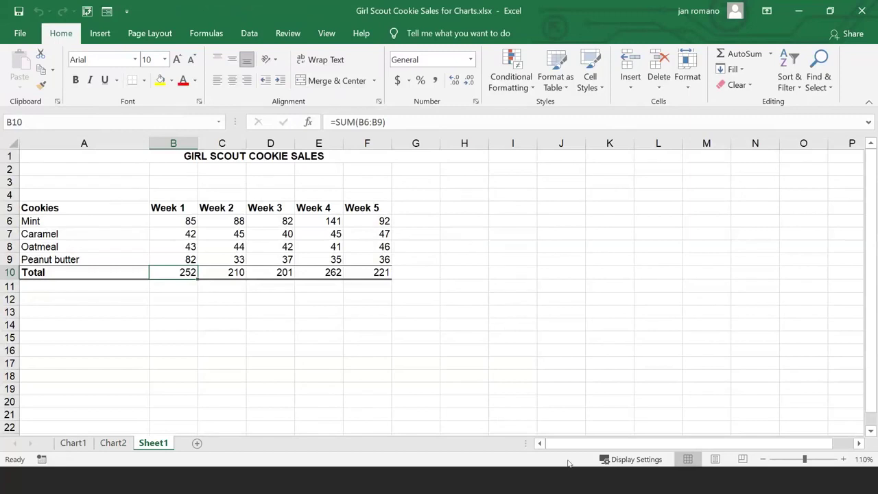
pyautogui.click(539, 426)
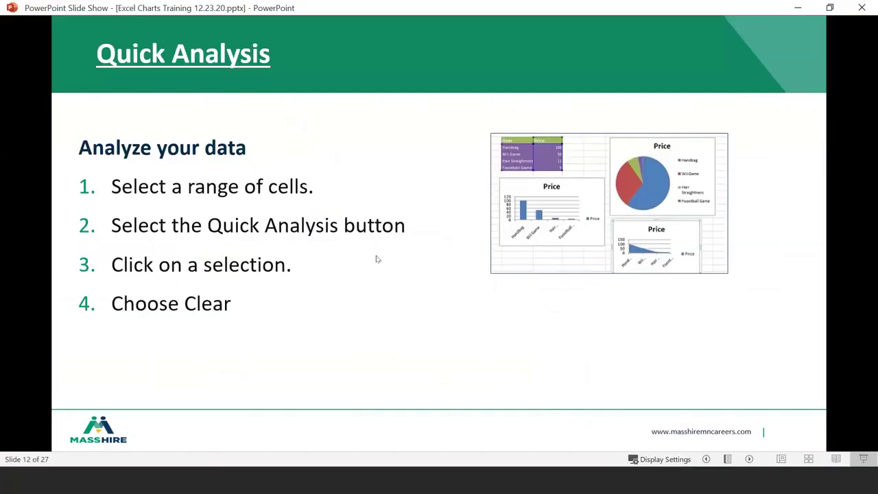
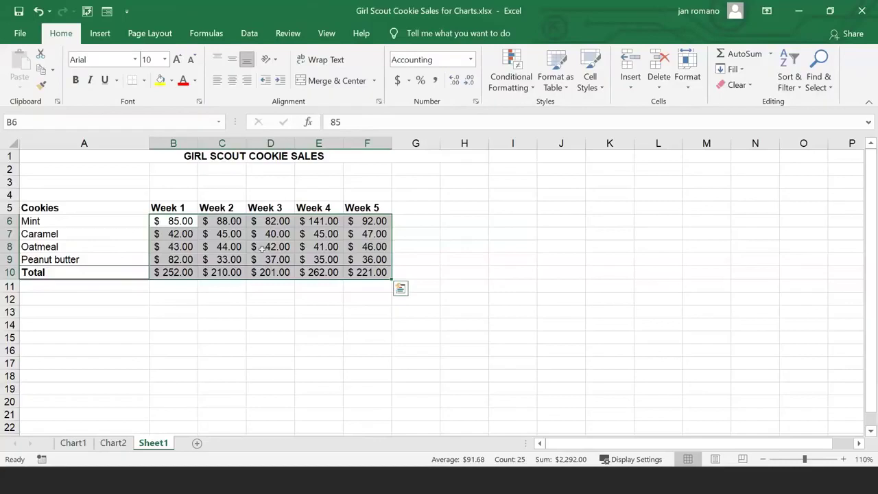
# Step: Undo the accounting number format on cells B6:F10 of Sheet1 and go to the Chart2 sheet
pyautogui.click(39, 12)
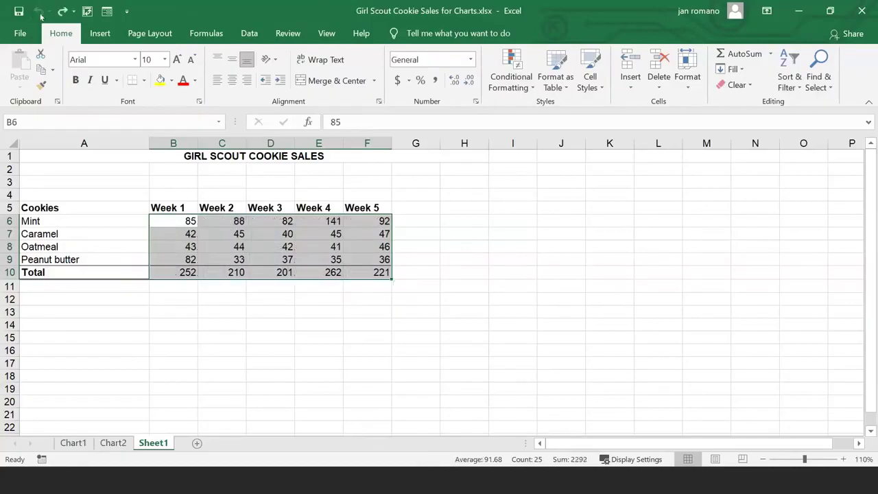
pyautogui.click(117, 446)
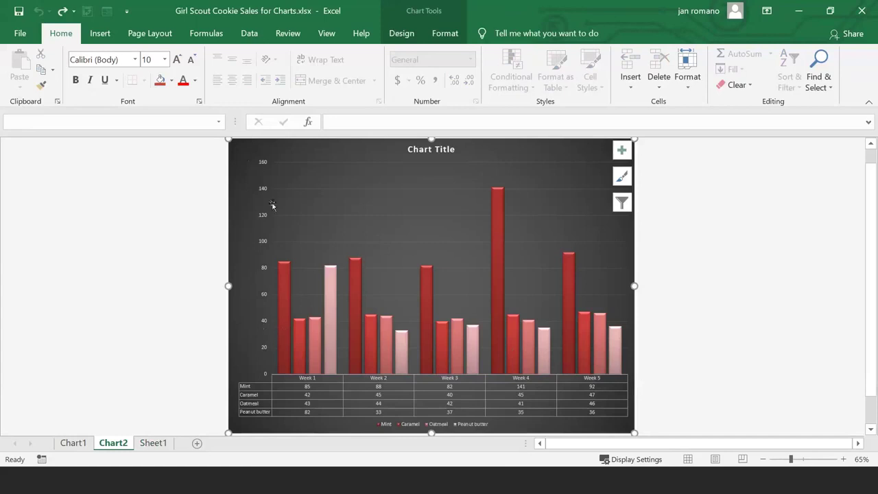
# Step: Format the vertical axis labels of the Chart2 column chart as 12-point bold text
pyautogui.click(264, 163)
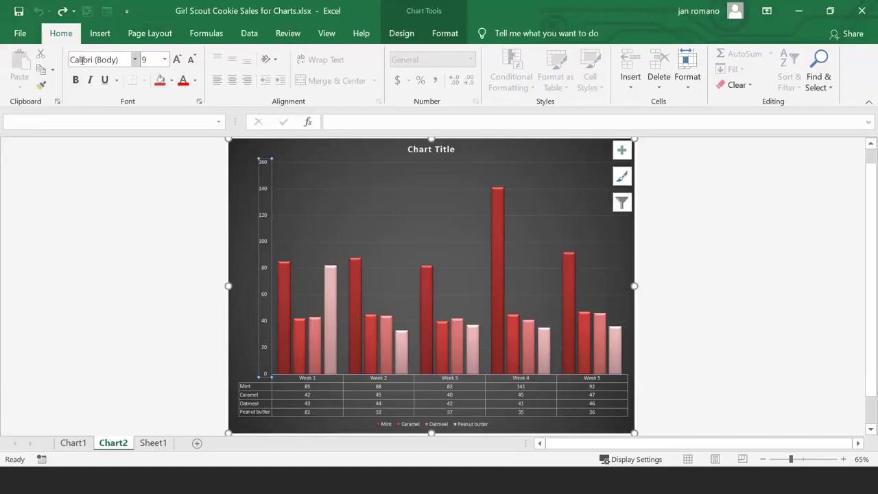
pyautogui.click(145, 56)
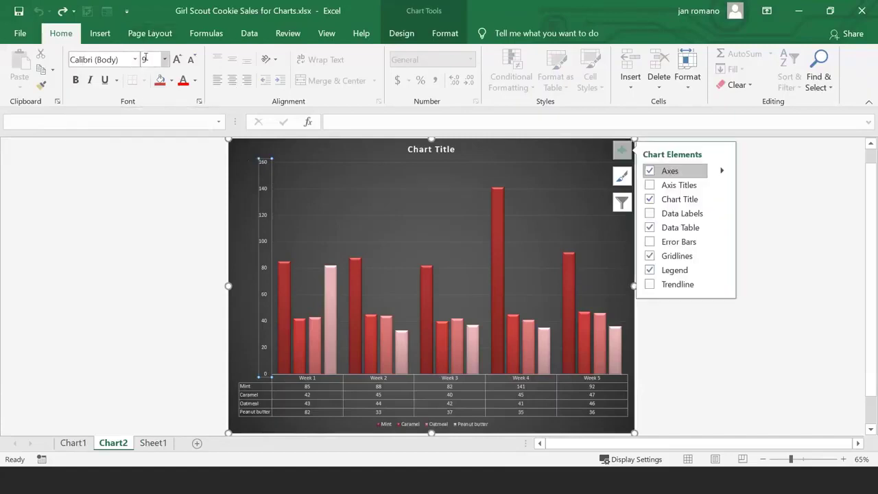
pyautogui.click(165, 60)
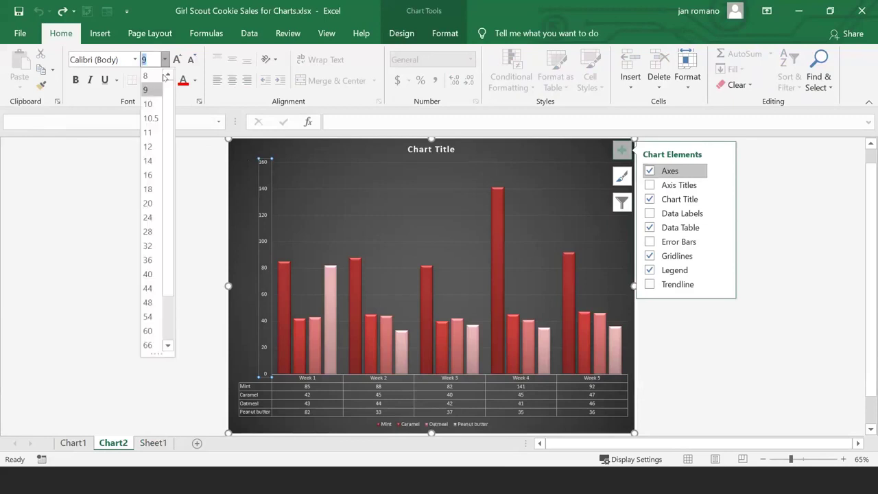
pyautogui.click(153, 148)
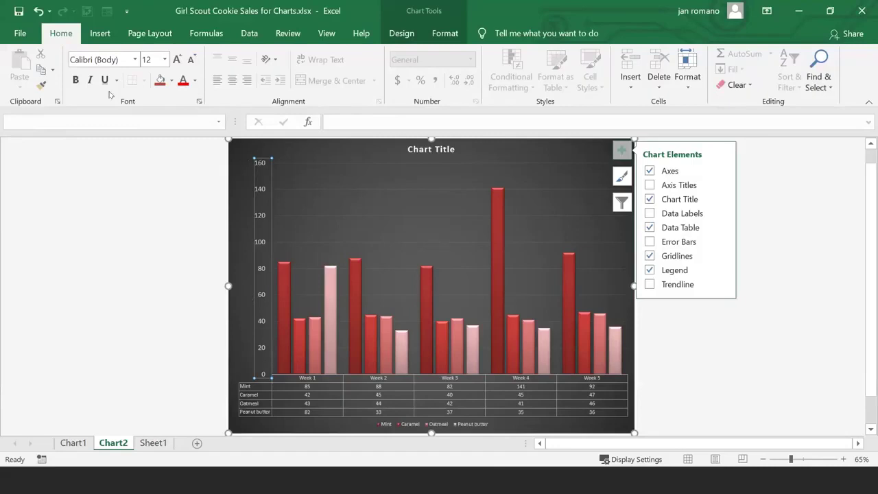
pyautogui.click(81, 80)
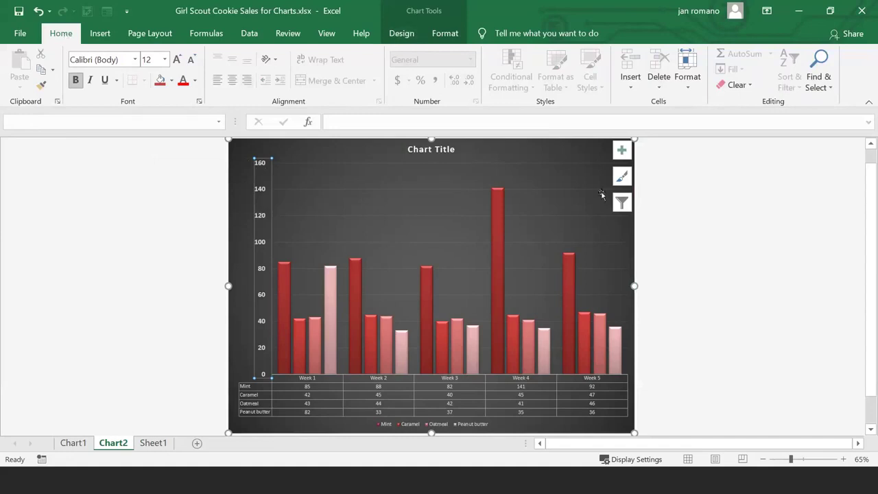
# Step: Look through Chart2's style and filter options, and open the formatting options for its vertical axis
pyautogui.press('ctrl')
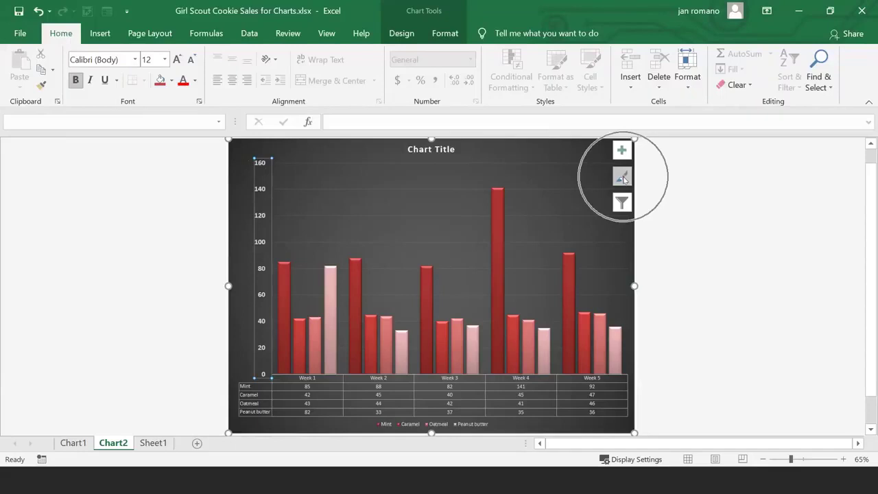
pyautogui.click(622, 179)
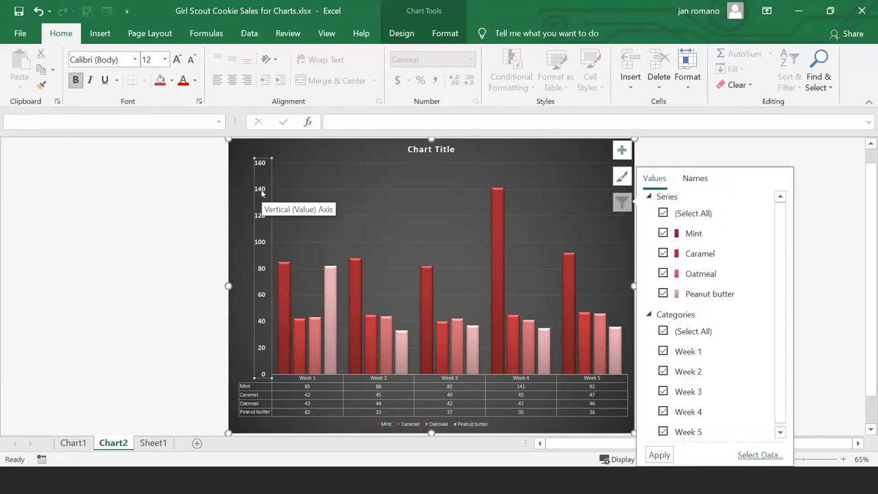
pyautogui.click(261, 193)
pyautogui.doubleClick(261, 192)
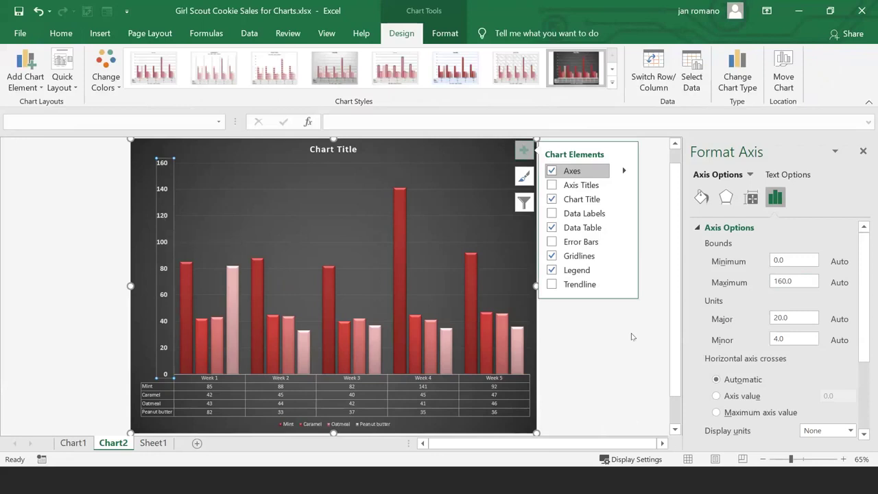
pyautogui.click(525, 153)
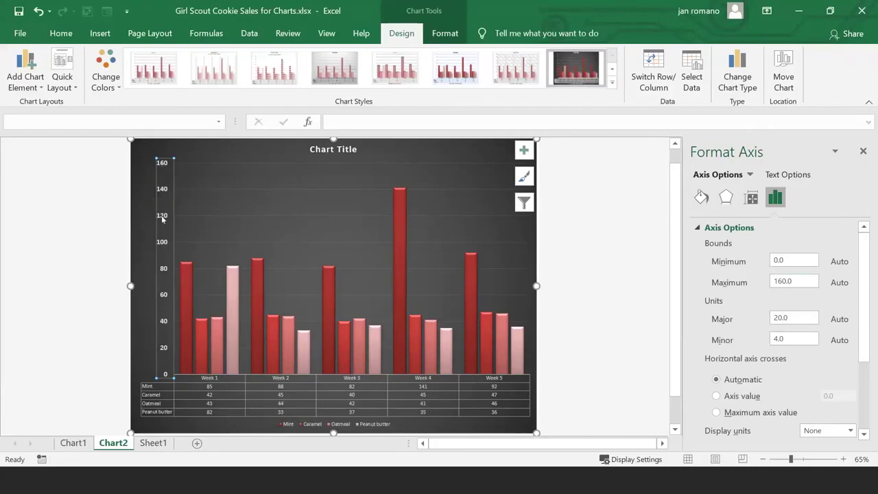
# Step: Try a major unit of 10 on Chart2's vertical axis and reset it to automatic
pyautogui.doubleClick(772, 317)
pyautogui.write('10')
pyautogui.click(729, 283)
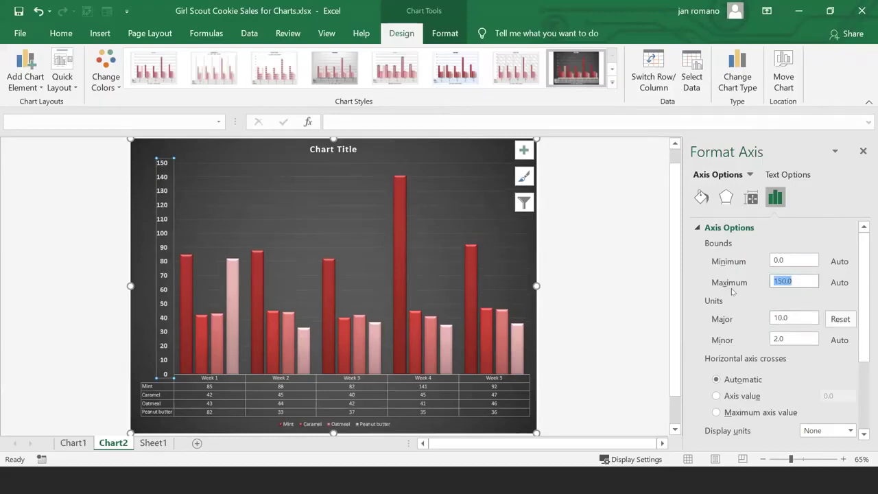
pyautogui.press('End')
pyautogui.click(838, 320)
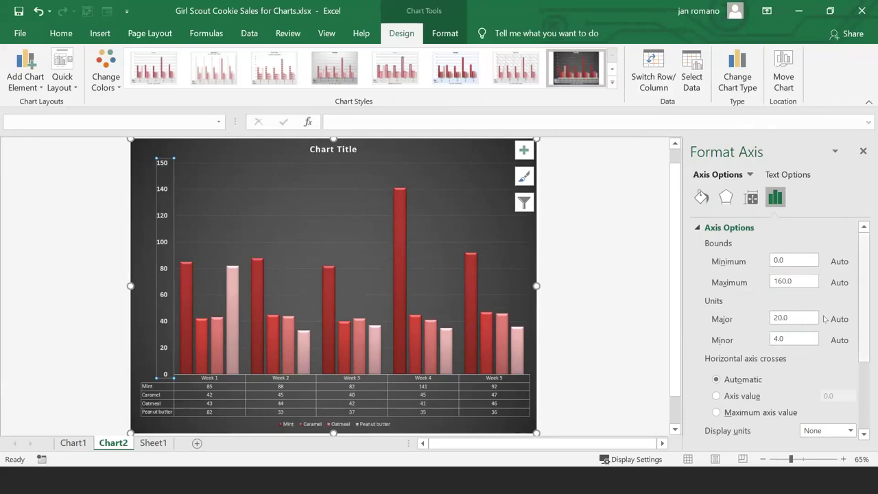
# Step: Try Thousands as the display units of Chart2's vertical axis and return the setting to None
pyautogui.scroll(-3, 769, 314)
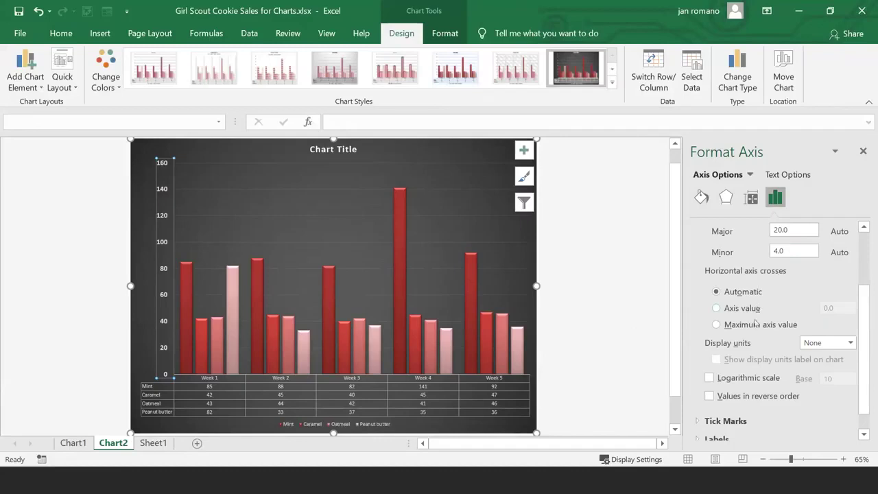
pyautogui.click(851, 343)
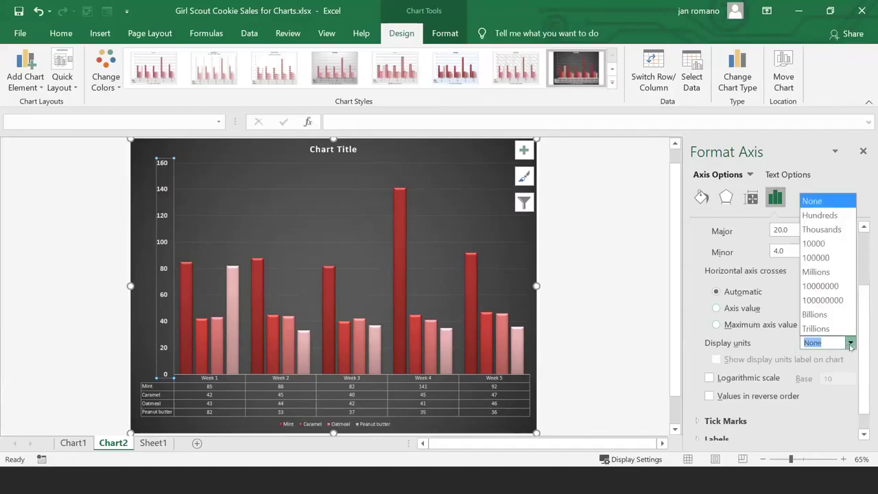
pyautogui.click(817, 230)
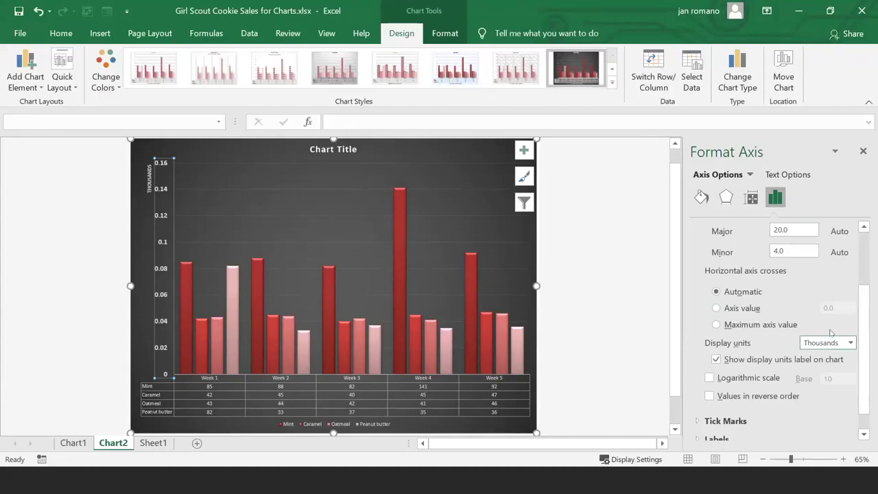
pyautogui.click(852, 343)
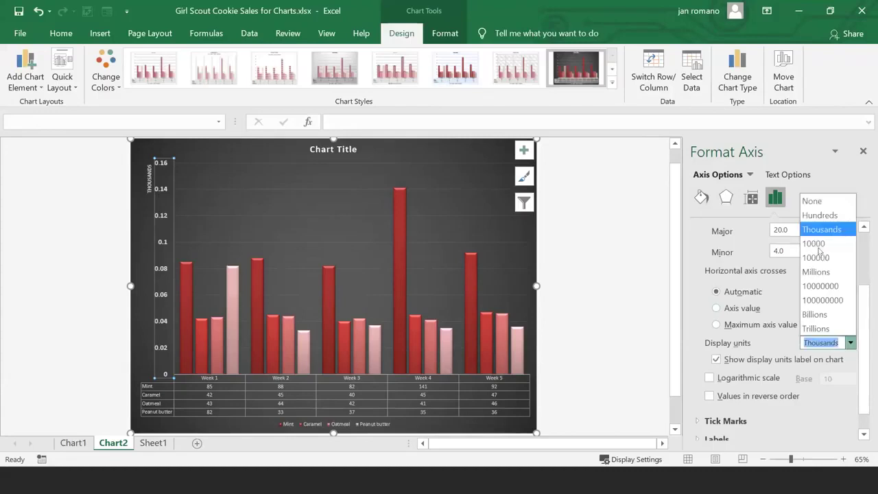
pyautogui.click(812, 201)
# Step: Examine the tick mark options for Chart2's vertical axis
pyautogui.scroll(-1, 707, 357)
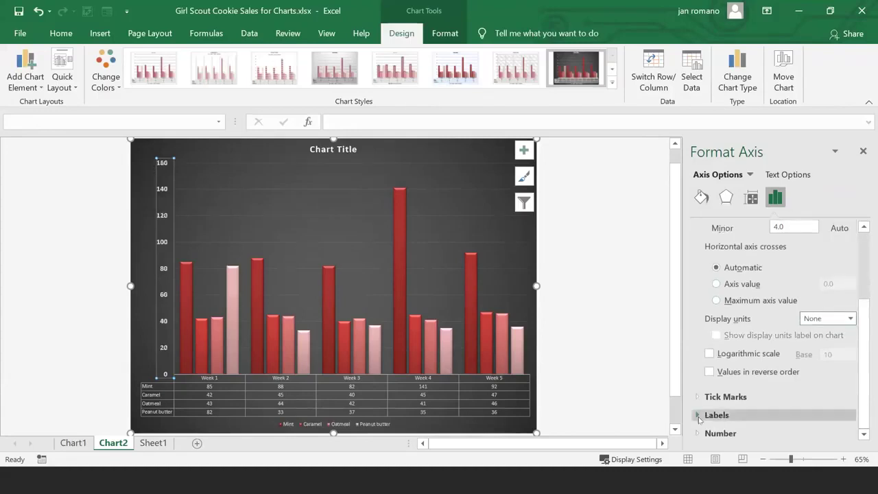
pyautogui.click(760, 397)
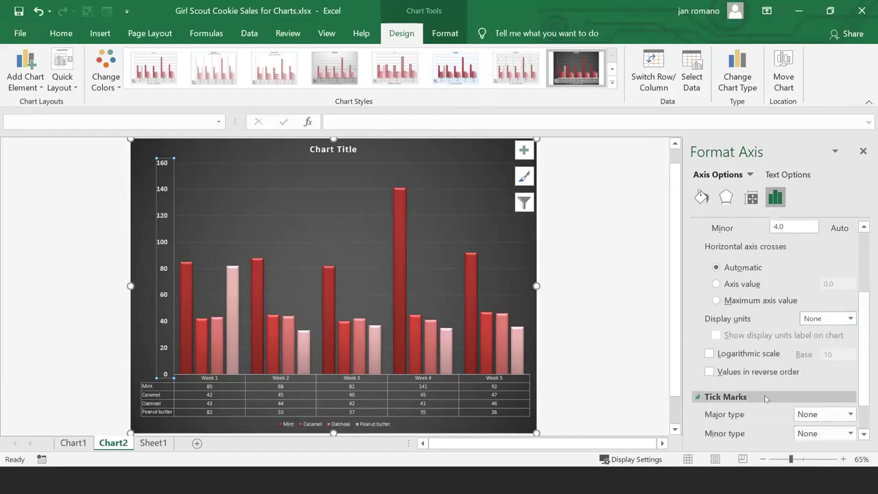
pyautogui.scroll(-1, 766, 398)
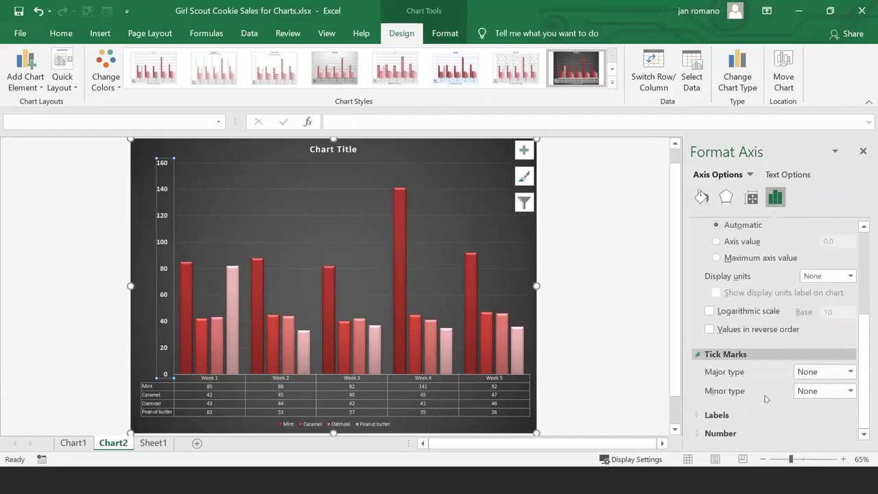
# Step: Look through the tick mark and label options for Chart2's vertical axis and format its numbers as Currency
pyautogui.click(851, 372)
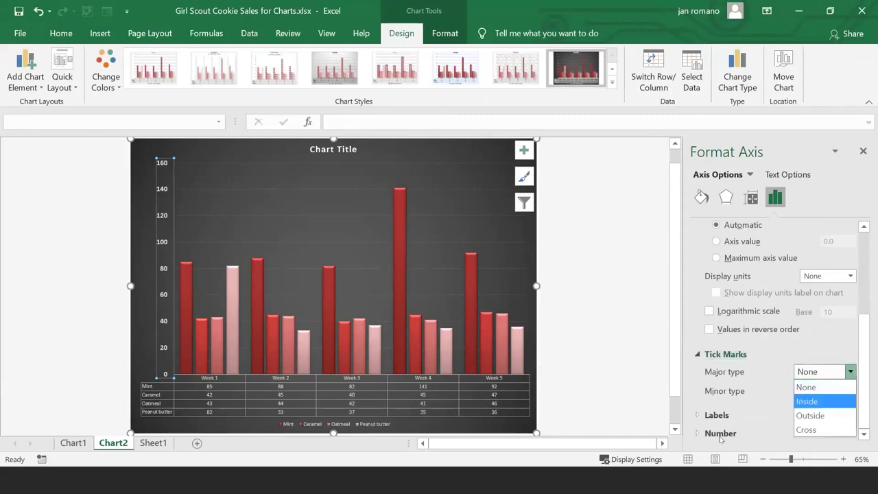
pyautogui.click(721, 415)
pyautogui.scroll(-1, 796, 390)
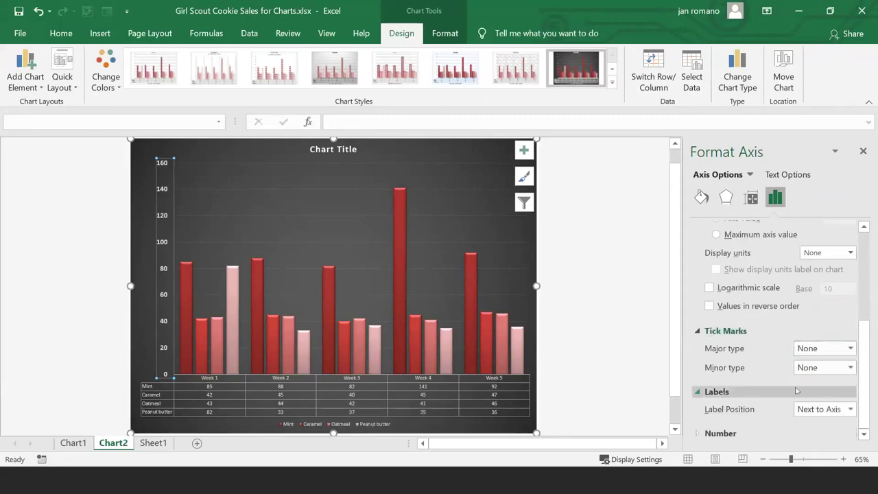
pyautogui.click(717, 433)
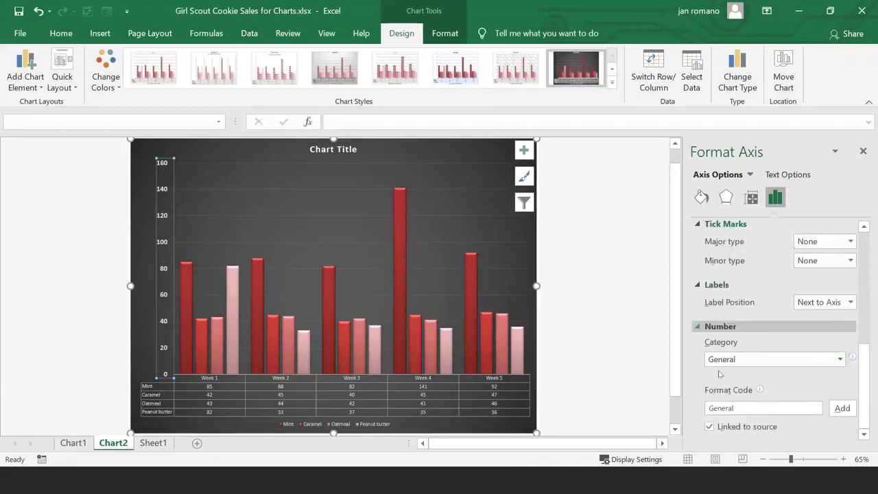
pyautogui.click(810, 358)
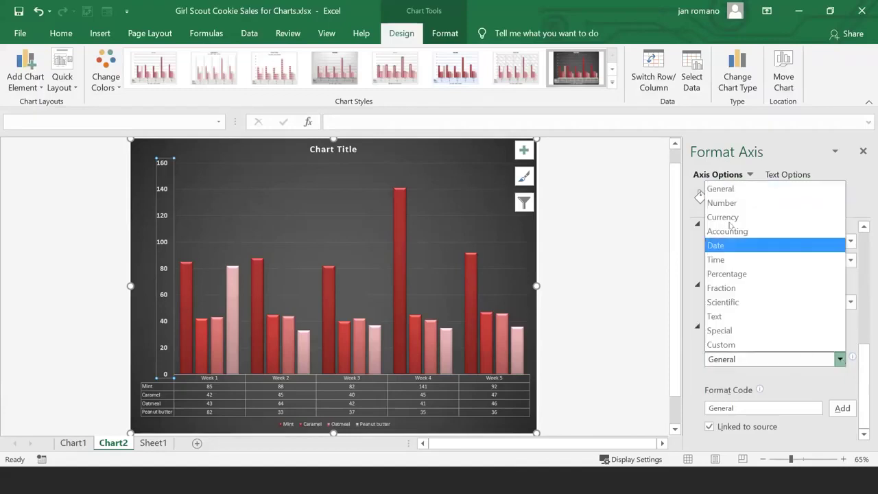
pyautogui.click(748, 217)
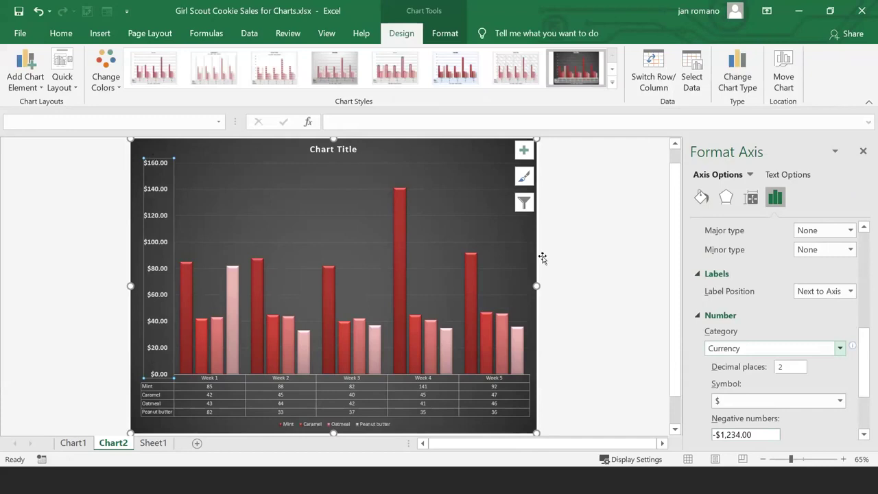
# Step: Try a major unit of 10 on Chart2's currency-formatted vertical axis
pyautogui.scroll(3, 755, 260)
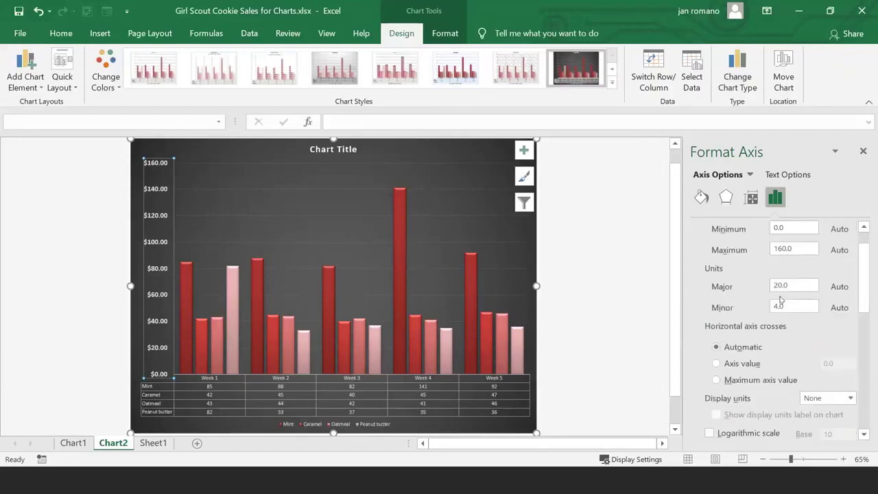
pyautogui.scroll(1, 780, 300)
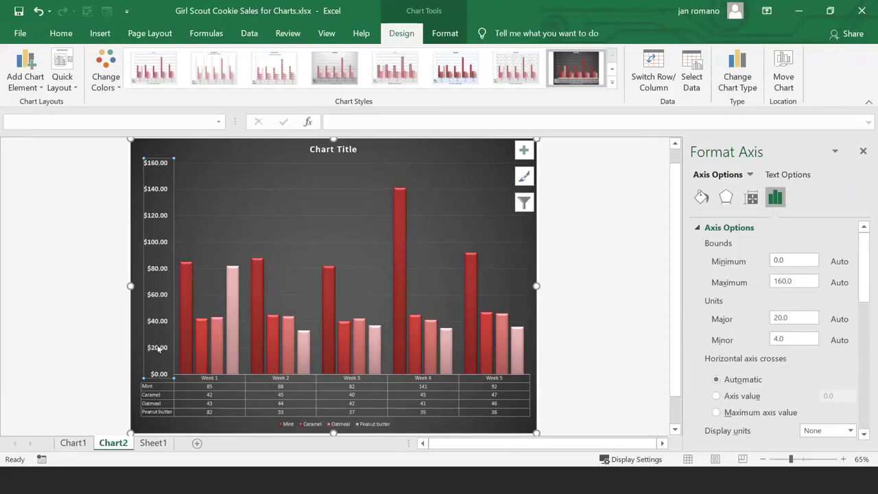
pyautogui.click(799, 317)
pyautogui.write('10')
pyautogui.click(161, 295)
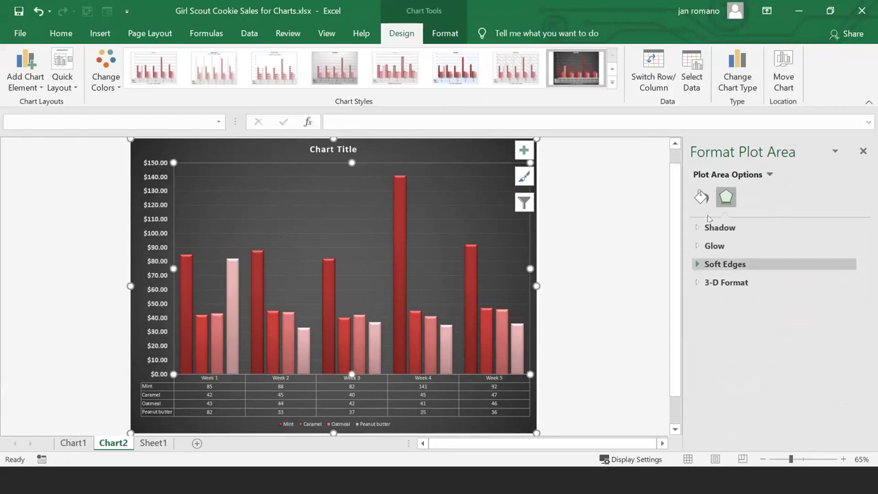
# Step: Set the major unit of Chart2's vertical axis to 20
pyautogui.click(159, 212)
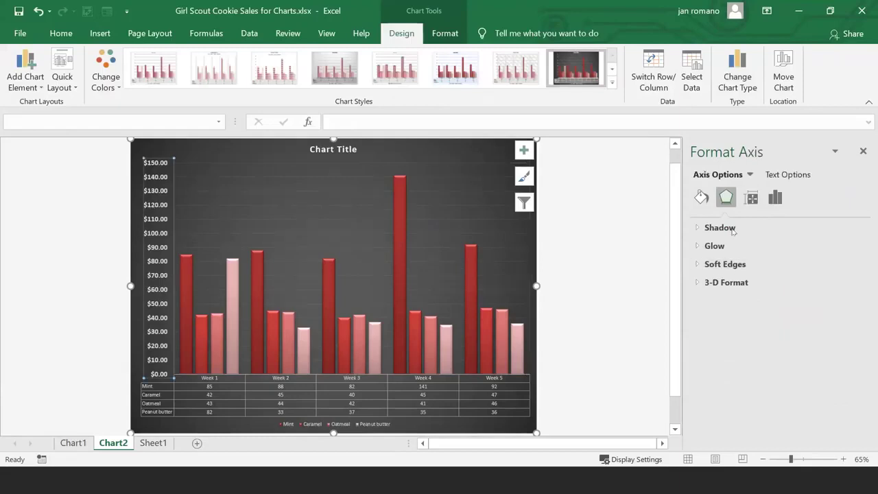
pyautogui.click(777, 198)
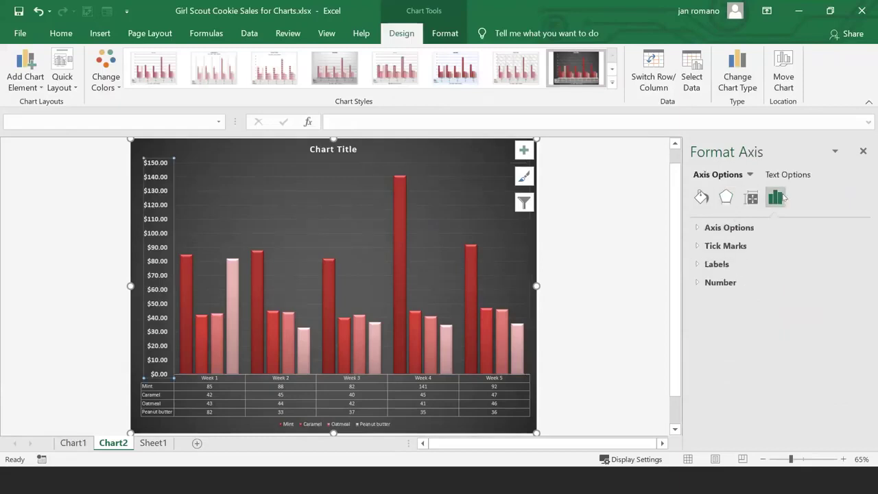
pyautogui.click(696, 227)
pyautogui.moveTo(794, 316); pyautogui.dragTo(747, 326)
pyautogui.write('20')
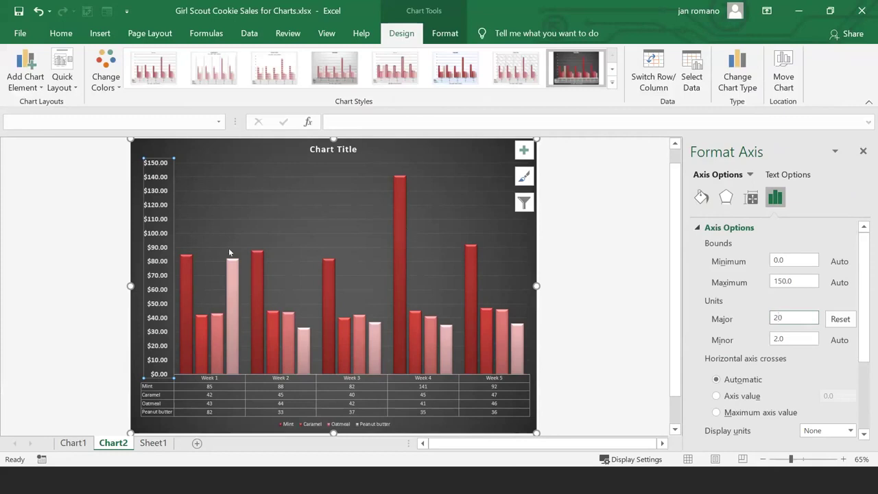
pyautogui.press('Return')
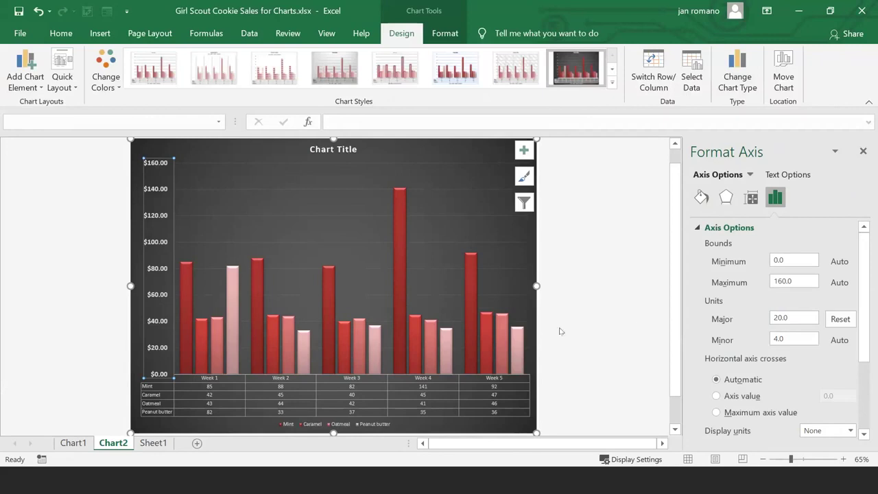
# Step: Change the shape fill of all Mint series columns in Chart2 to light green
pyautogui.moveTo(399, 223)
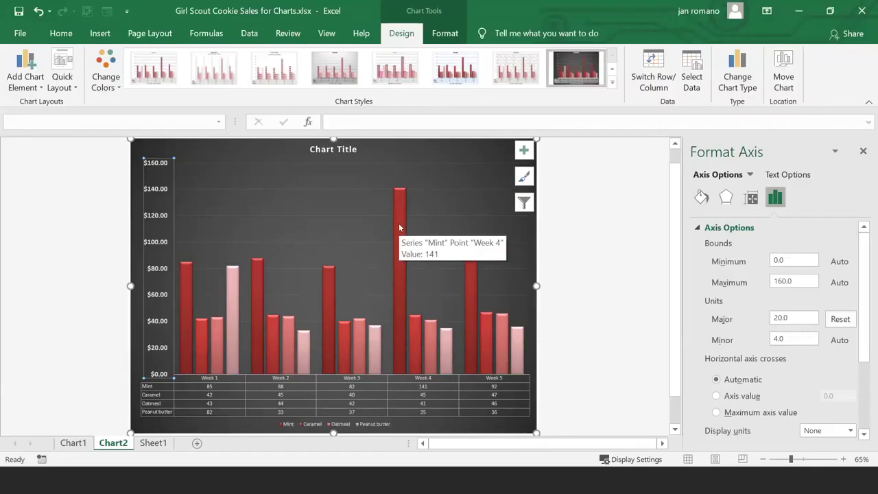
pyautogui.click(398, 223)
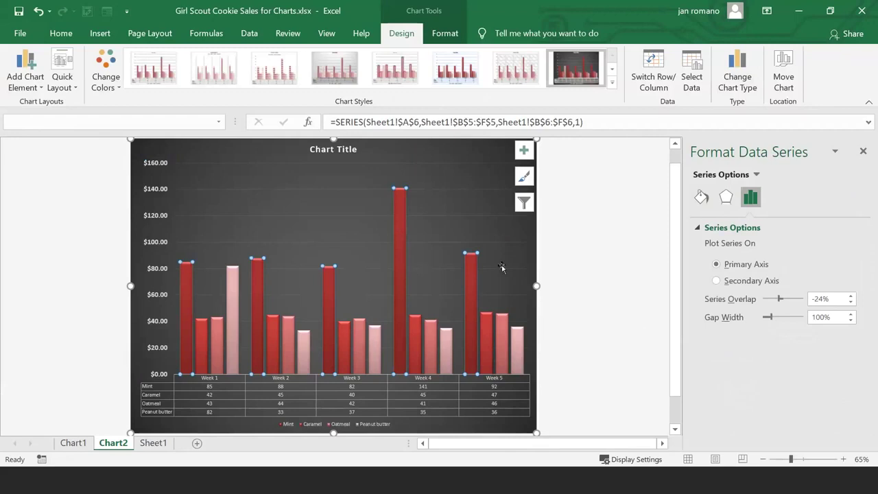
pyautogui.click(443, 34)
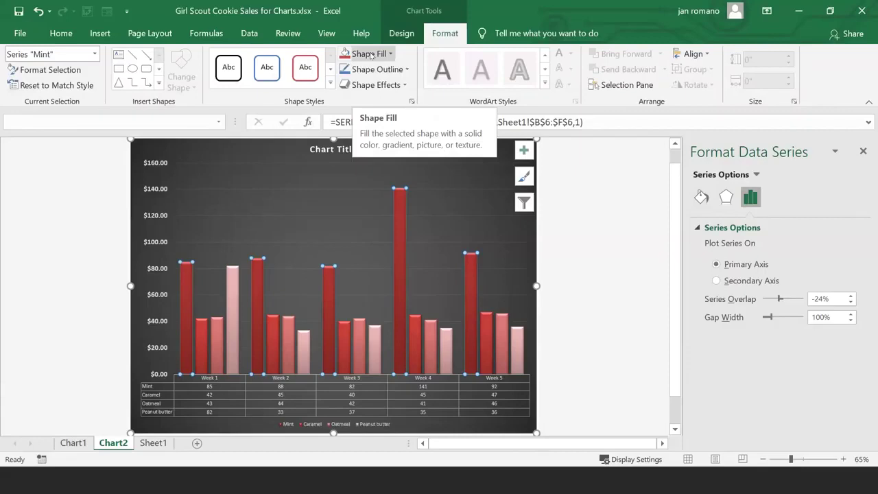
pyautogui.click(390, 55)
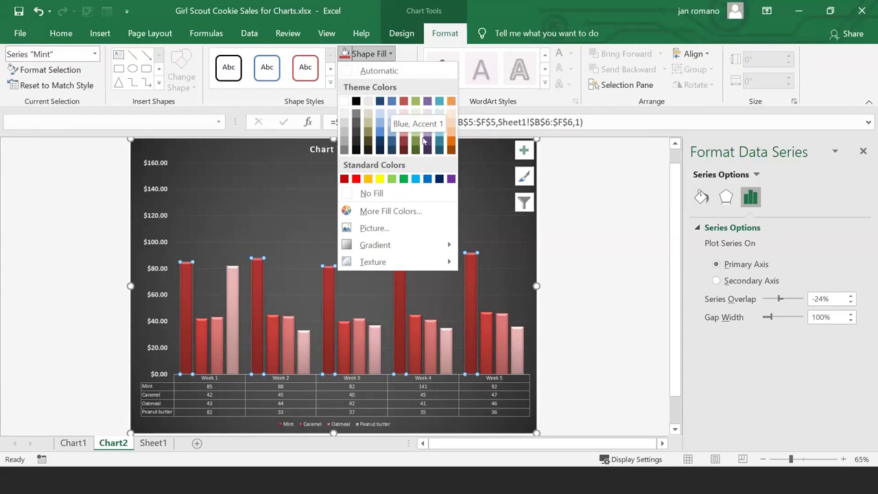
pyautogui.click(429, 246)
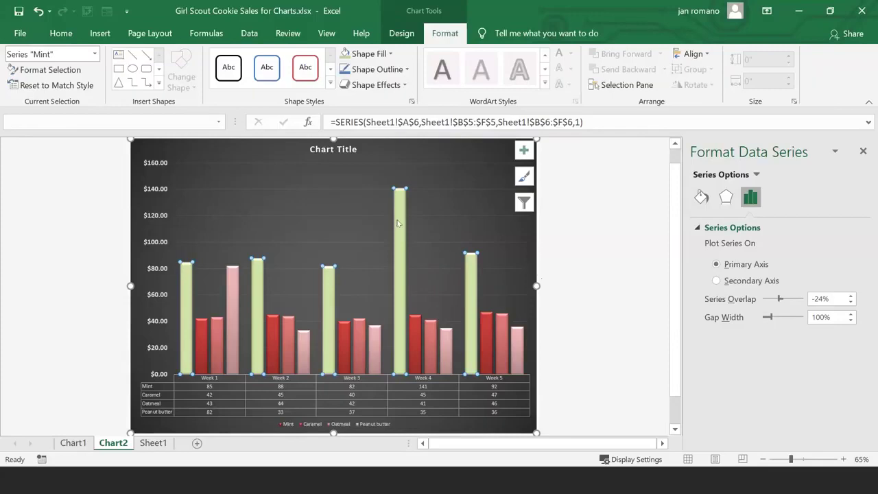
# Step: Try a pattern fill with wide diagonal stripes on only the Week 4 Mint column
pyautogui.moveTo(401, 225)
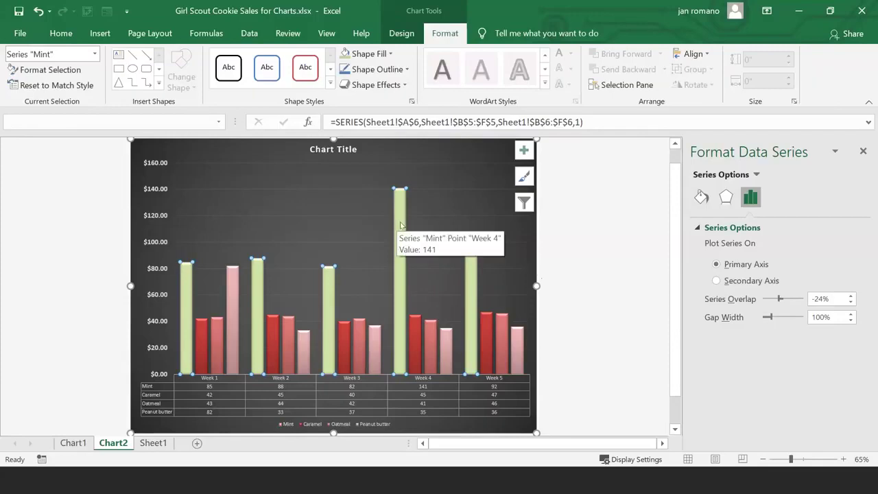
pyautogui.click(401, 225)
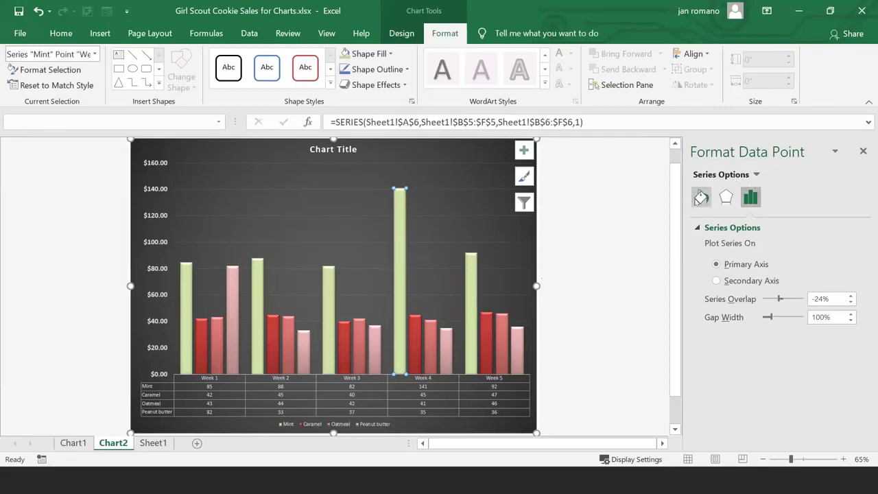
pyautogui.click(699, 201)
pyautogui.click(708, 228)
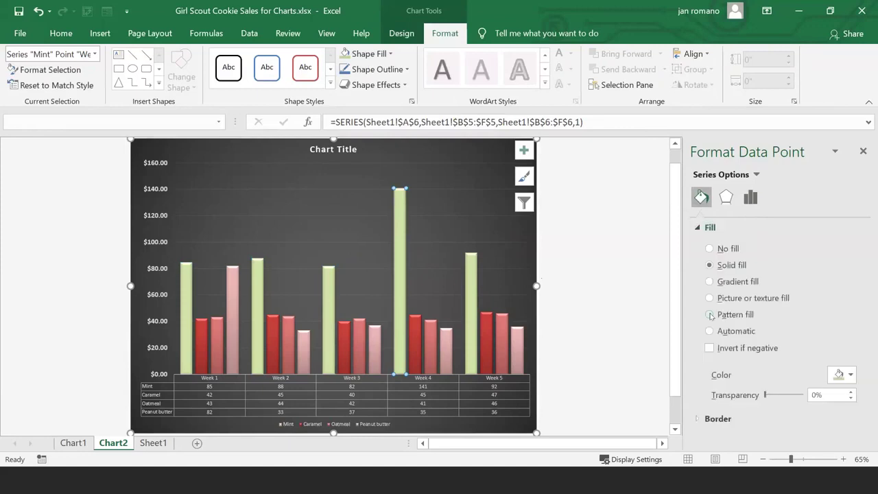
pyautogui.click(711, 315)
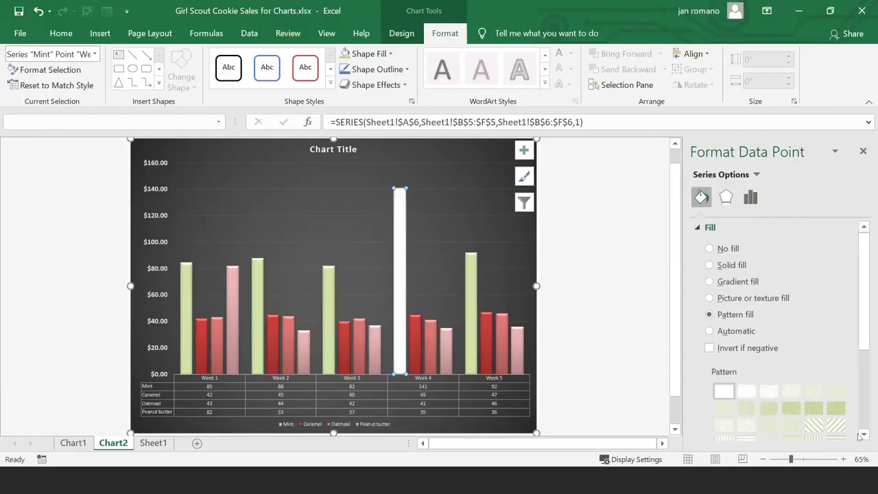
pyautogui.click(838, 428)
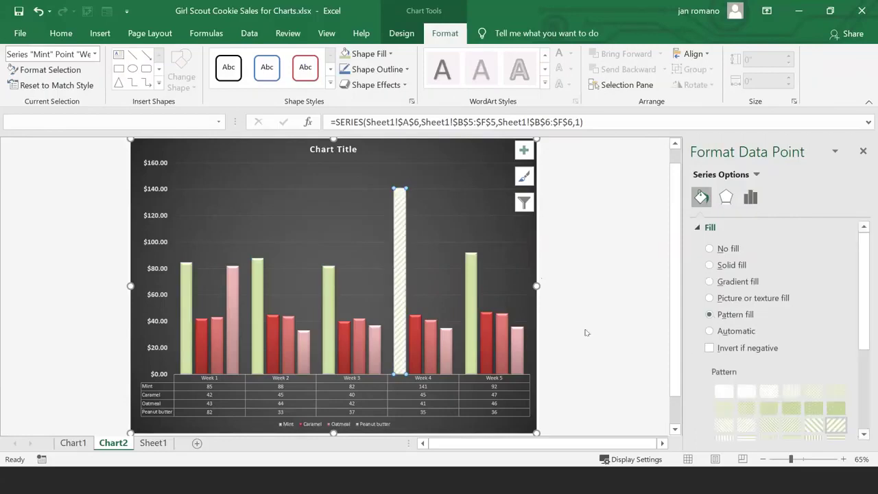
# Step: Try the same diagonal stripe pattern on the Week 5 Mint column and undo the pattern fills on both columns
pyautogui.click(330, 281)
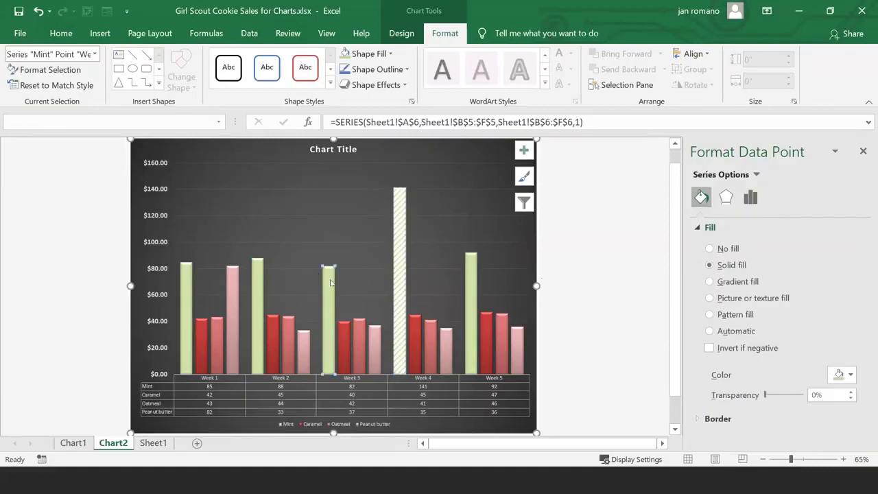
pyautogui.click(471, 267)
pyautogui.click(710, 314)
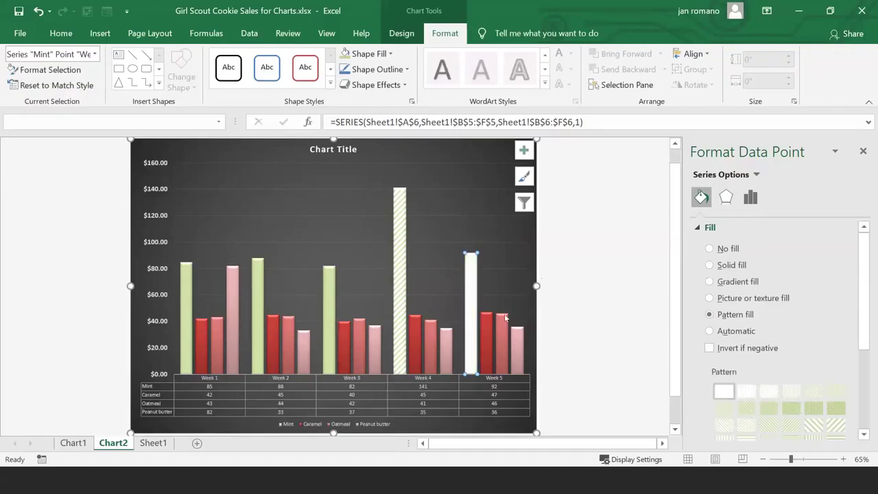
pyautogui.click(836, 425)
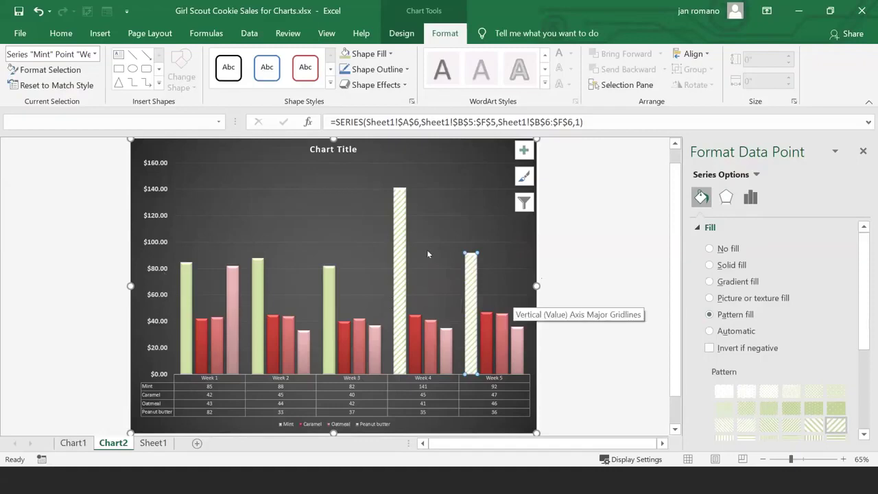
pyautogui.click(37, 12)
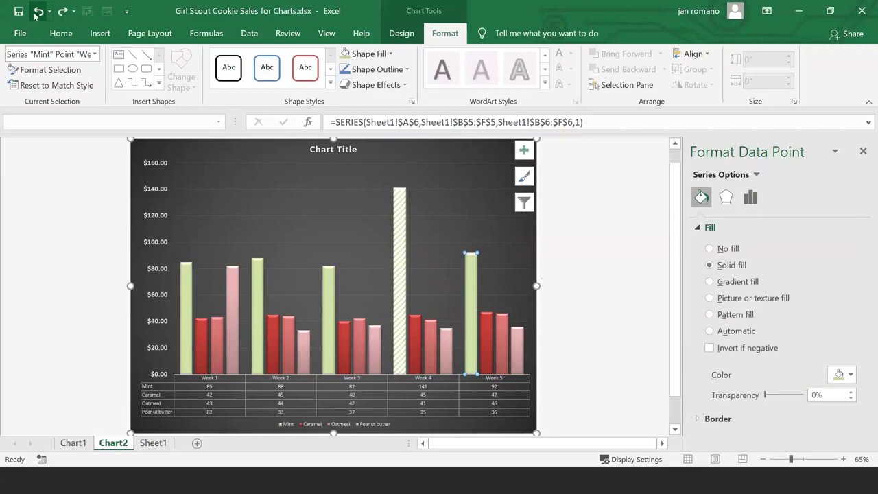
pyautogui.click(37, 12)
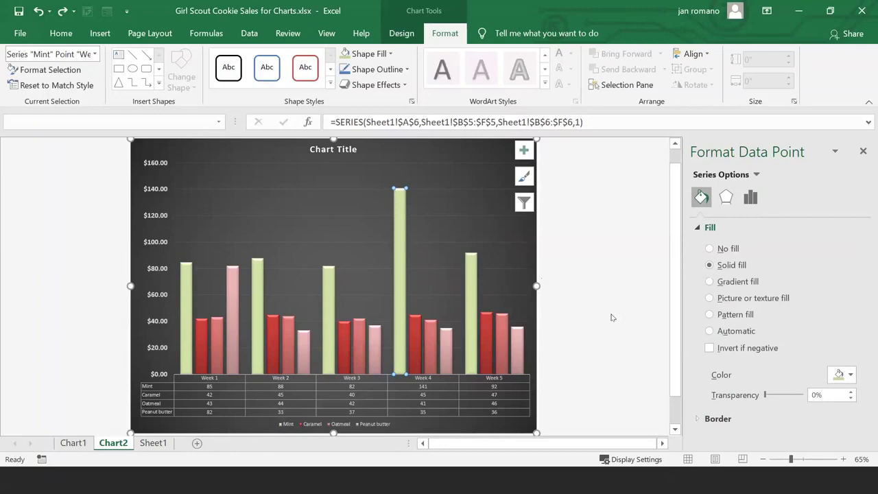
# Step: Try a solid yellow fill and a picture or texture fill on Chart2's chart area, undoing each one
pyautogui.click(400, 33)
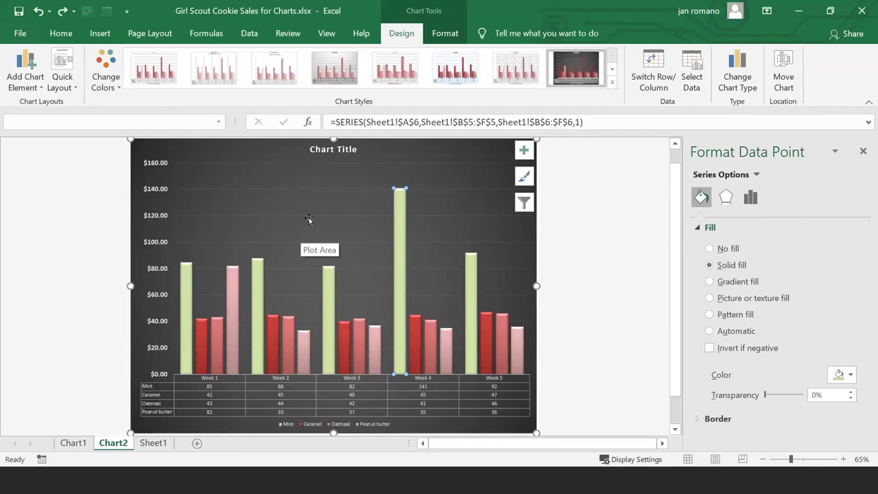
pyautogui.click(444, 148)
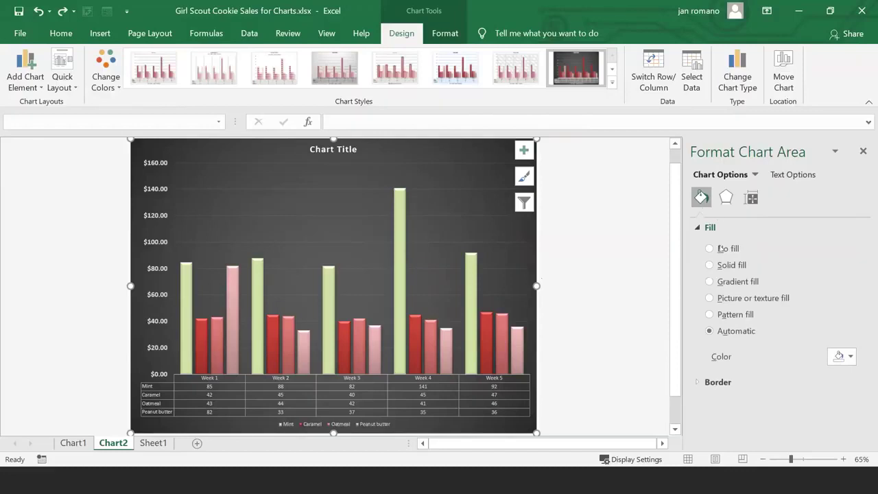
pyautogui.click(852, 357)
pyautogui.click(798, 327)
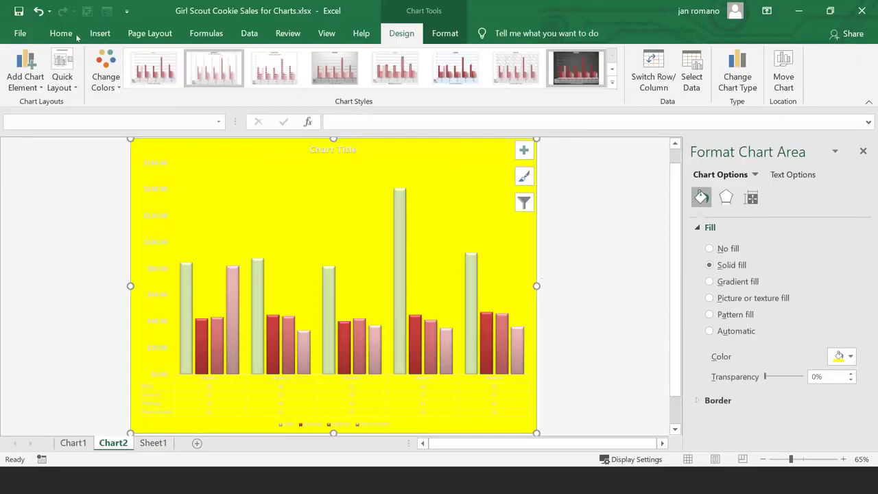
pyautogui.click(39, 11)
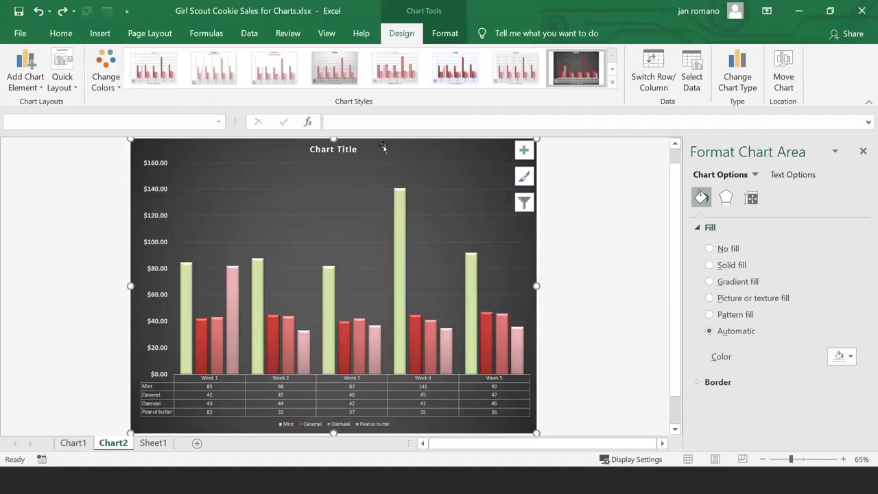
pyautogui.click(711, 298)
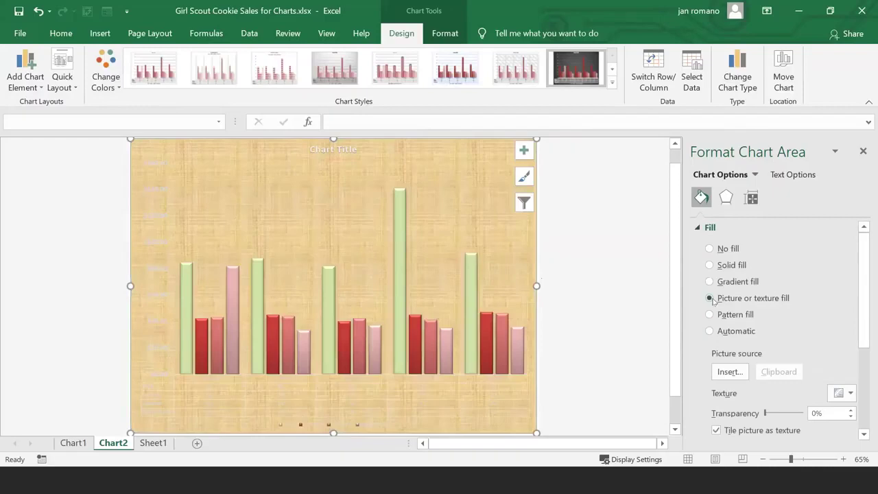
pyautogui.click(39, 12)
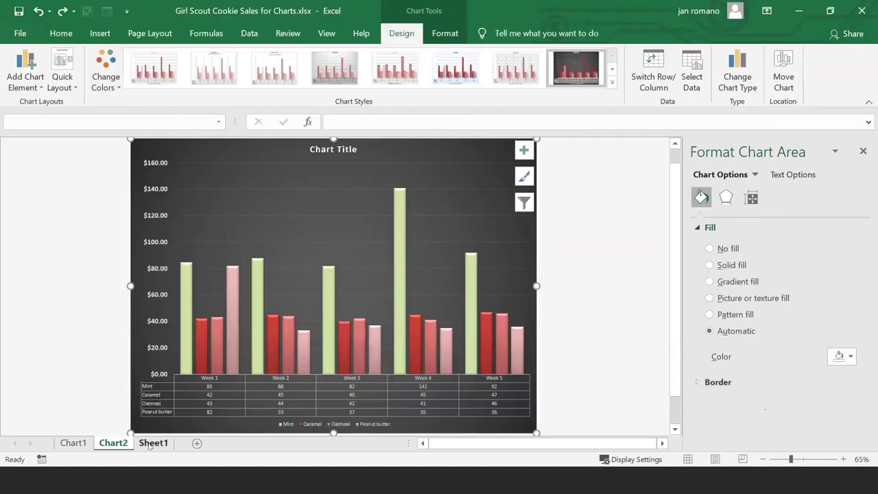
# Step: Increase the line width of the Mint series in Chart1 to 6.75 pt
pyautogui.click(73, 443)
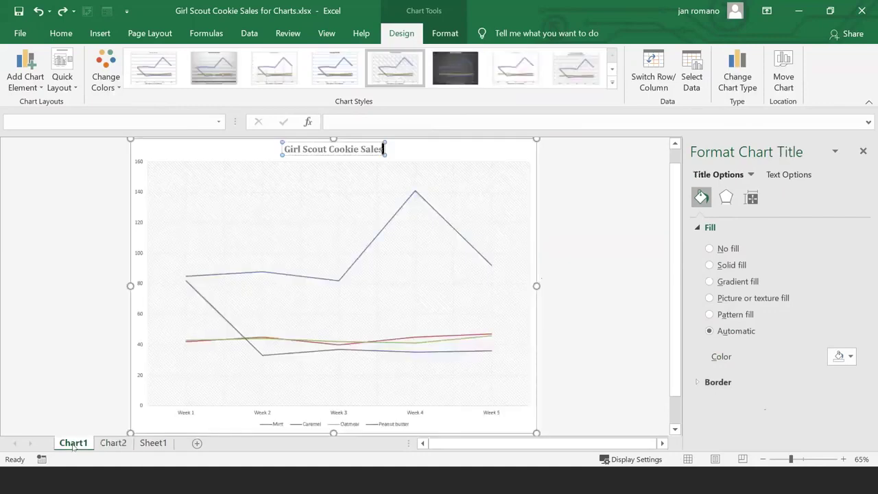
pyautogui.click(321, 282)
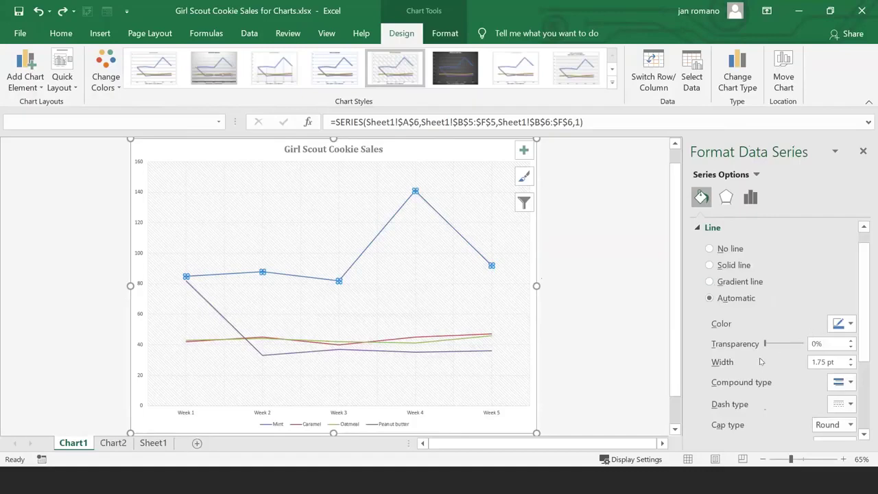
pyautogui.click(851, 359)
pyautogui.click(852, 359)
pyautogui.click(851, 359)
pyautogui.click(851, 358)
pyautogui.click(851, 358)
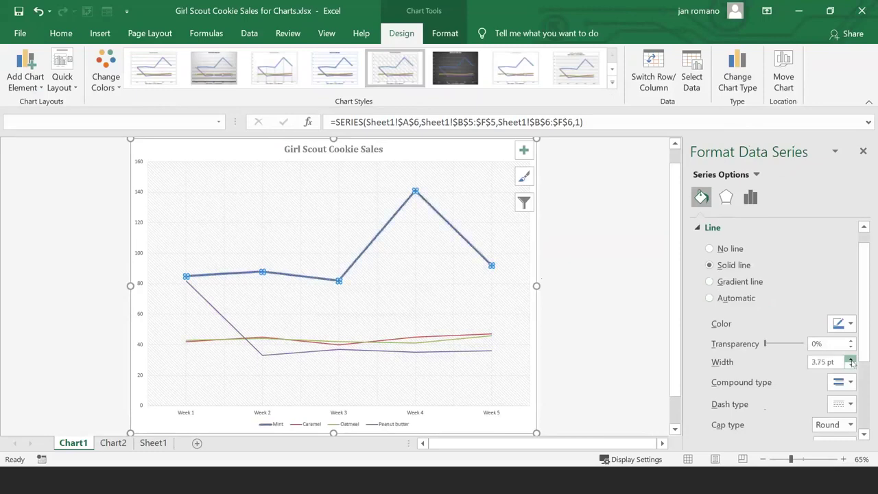
pyautogui.click(851, 359)
pyautogui.click(851, 359)
pyautogui.click(851, 359)
pyautogui.click(851, 360)
pyautogui.click(851, 360)
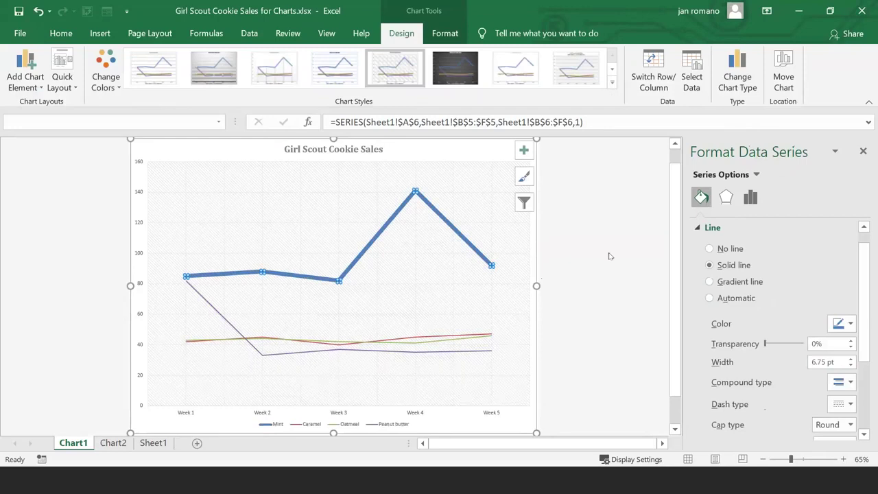
# Step: Insert a 3-D pie chart of the weekly totals on Sheet1, using only the header row A5:F5 and the Total row A10:F10
pyautogui.click(117, 444)
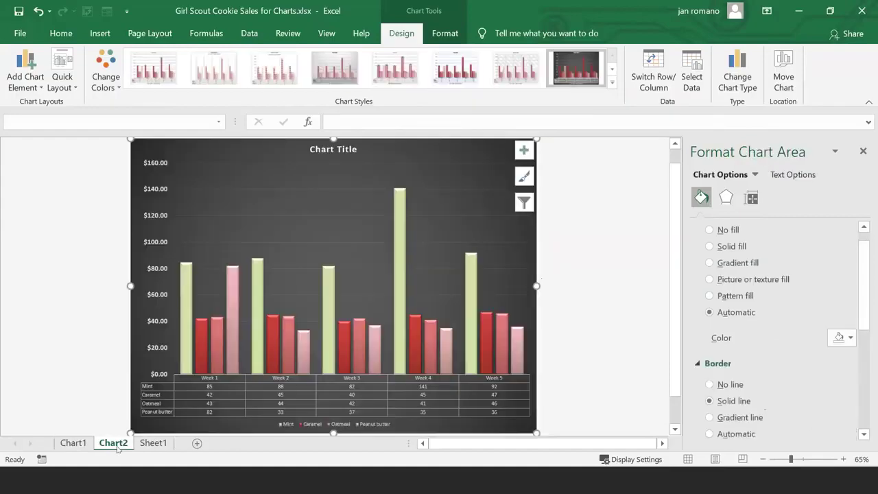
pyautogui.click(153, 443)
pyautogui.moveTo(55, 207); pyautogui.dragTo(380, 254)
pyautogui.click(494, 254)
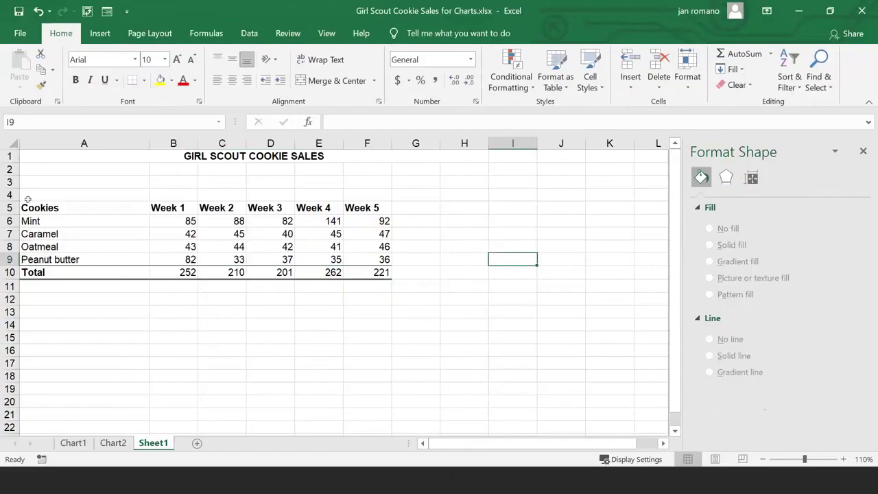
pyautogui.moveTo(25, 204); pyautogui.dragTo(376, 203)
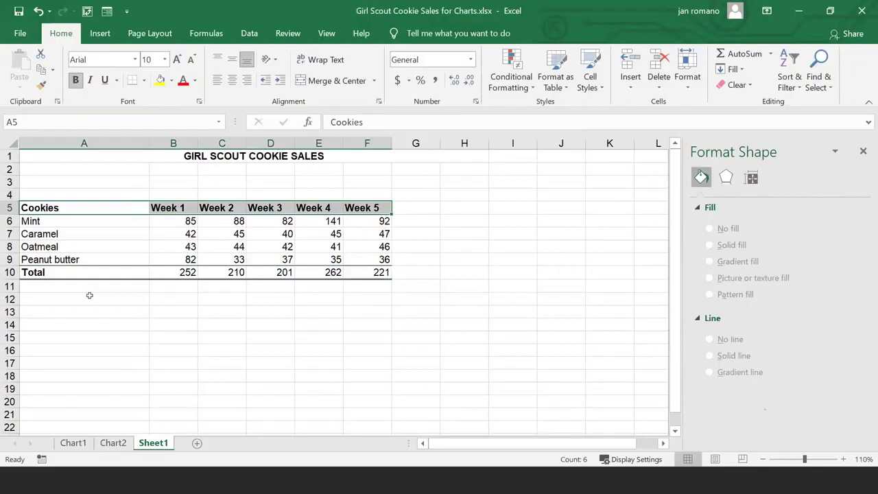
pyautogui.keyDown('ctrl'); pyautogui.click(35, 275); pyautogui.keyUp('ctrl')
pyautogui.moveTo(125, 271); pyautogui.dragTo(376, 272)
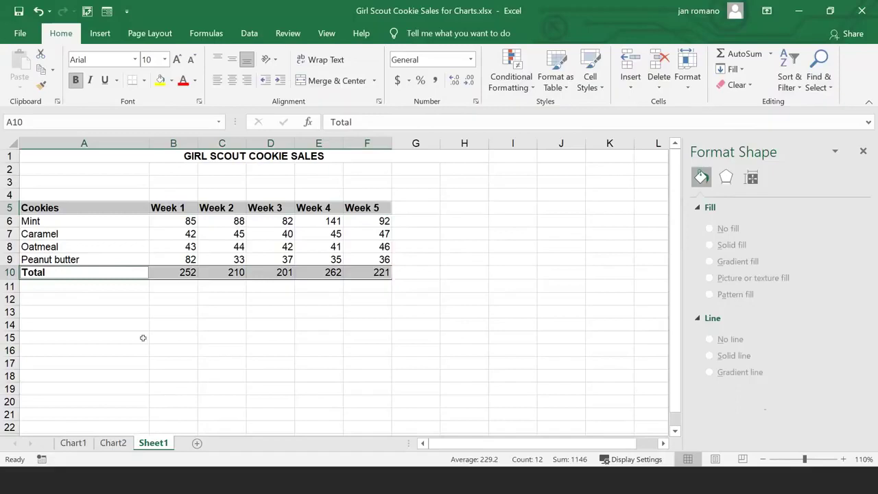
pyautogui.click(100, 34)
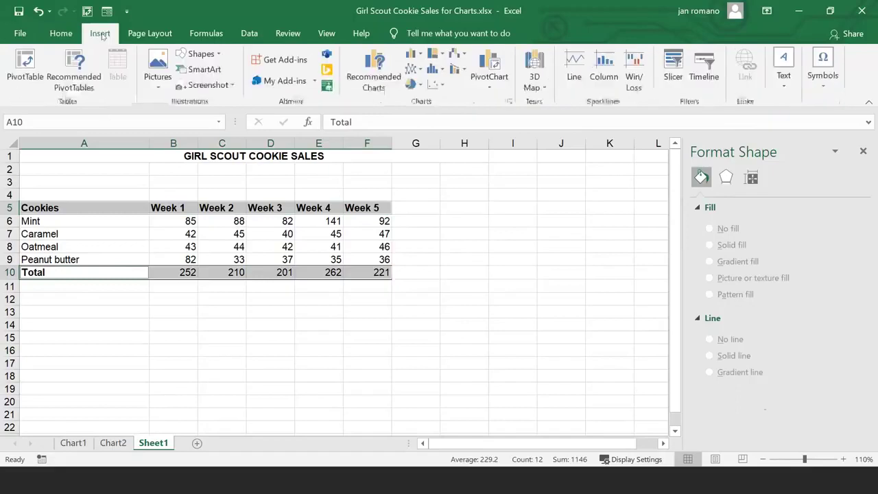
pyautogui.click(410, 84)
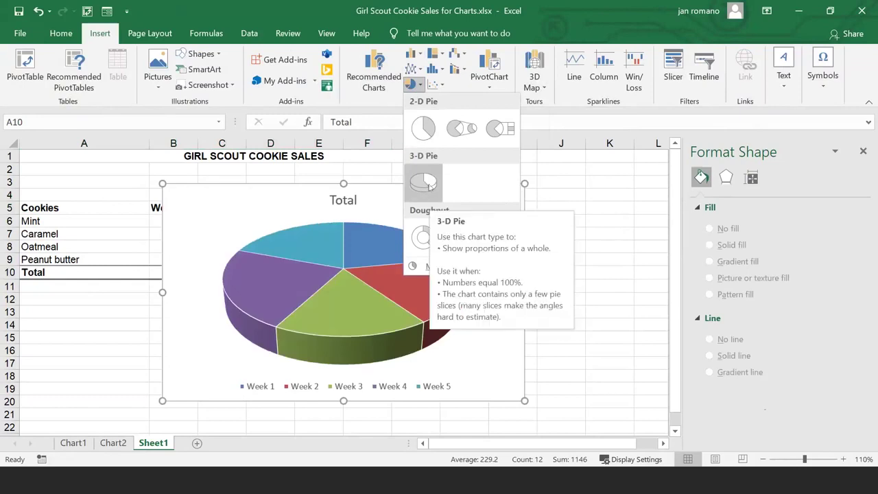
# Step: Insert a 2-D pie chart of the weekly totals, resize it and place it beside the data table over columns G to M
pyautogui.click(424, 140)
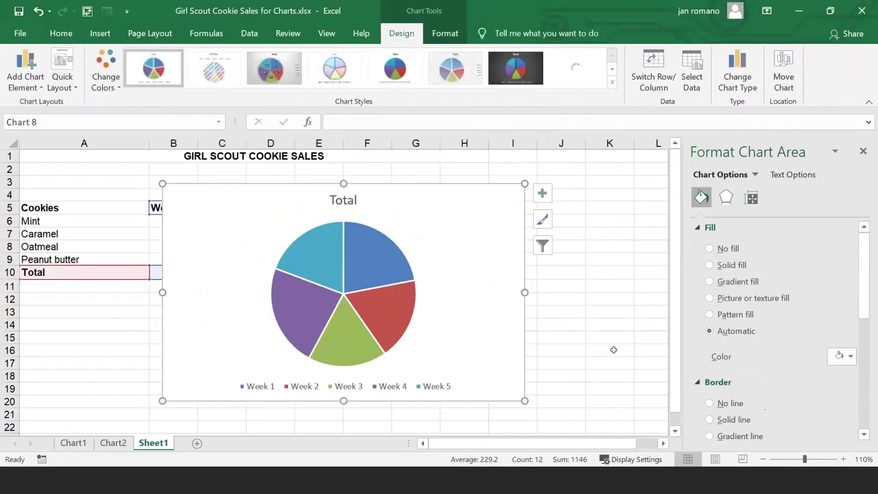
pyautogui.moveTo(523, 182); pyautogui.dragTo(450, 249)
pyautogui.moveTo(363, 293); pyautogui.dragTo(578, 227)
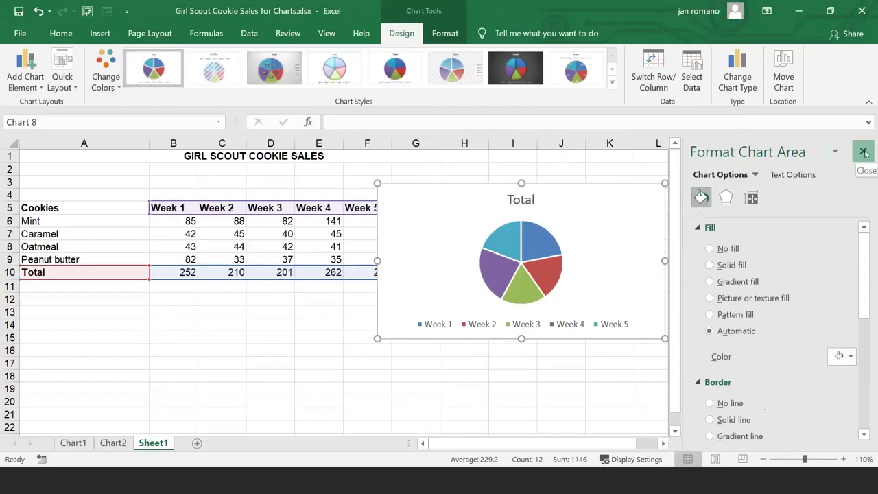
pyautogui.click(863, 149)
pyautogui.moveTo(529, 214); pyautogui.dragTo(560, 198)
pyautogui.moveTo(705, 329); pyautogui.dragTo(725, 374)
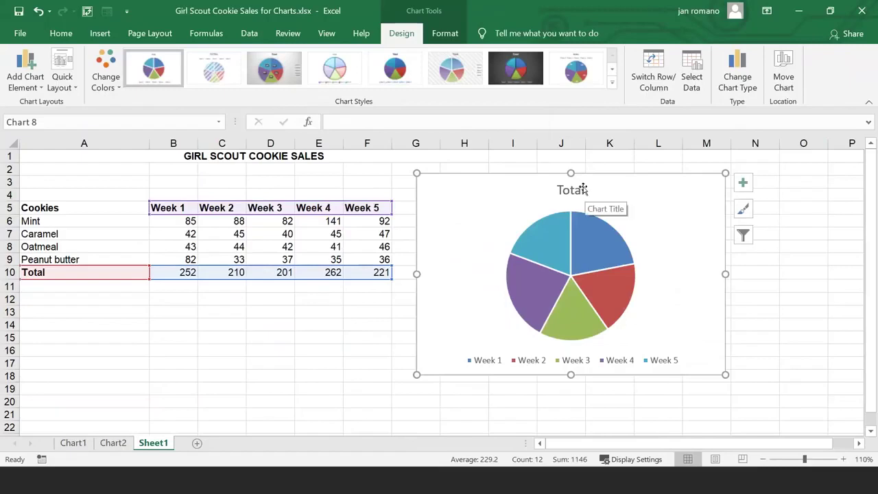
pyautogui.moveTo(536, 240)
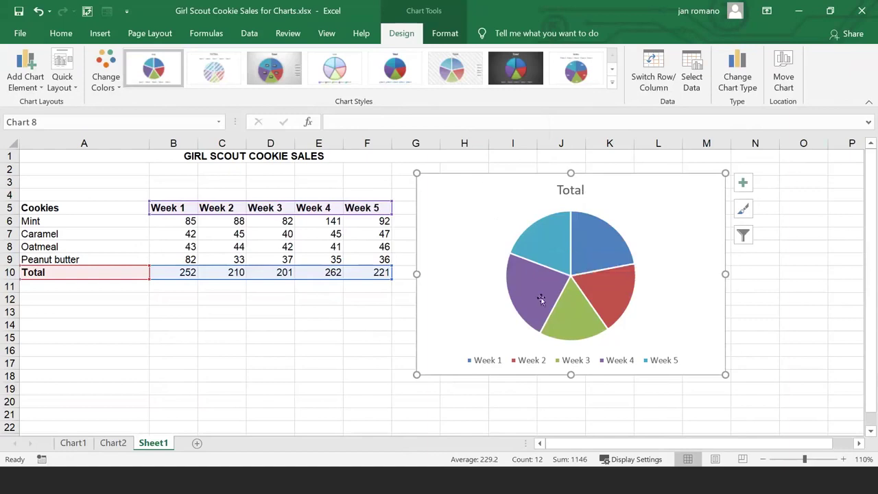
pyautogui.moveTo(572, 289)
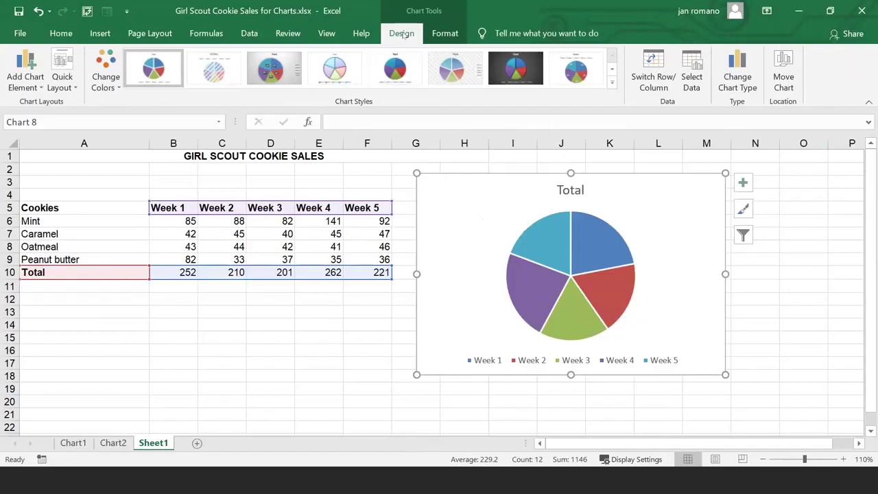
pyautogui.click(24, 81)
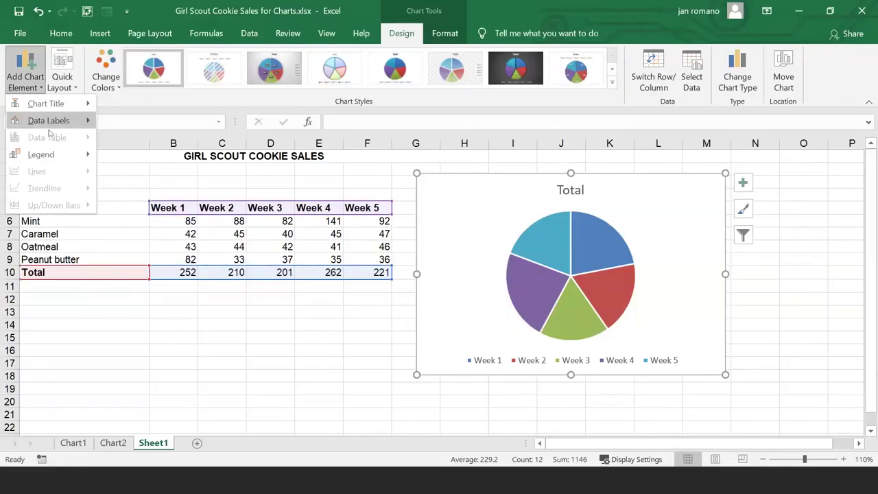
pyautogui.moveTo(50, 126)
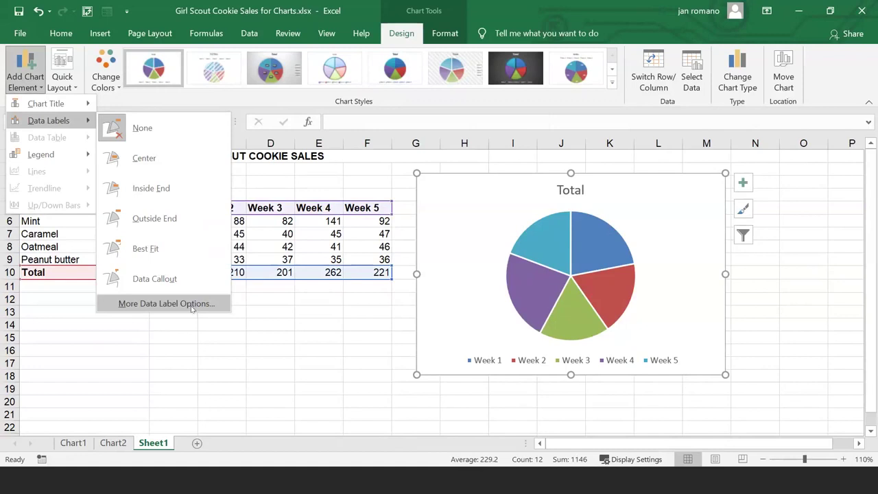
pyautogui.click(167, 304)
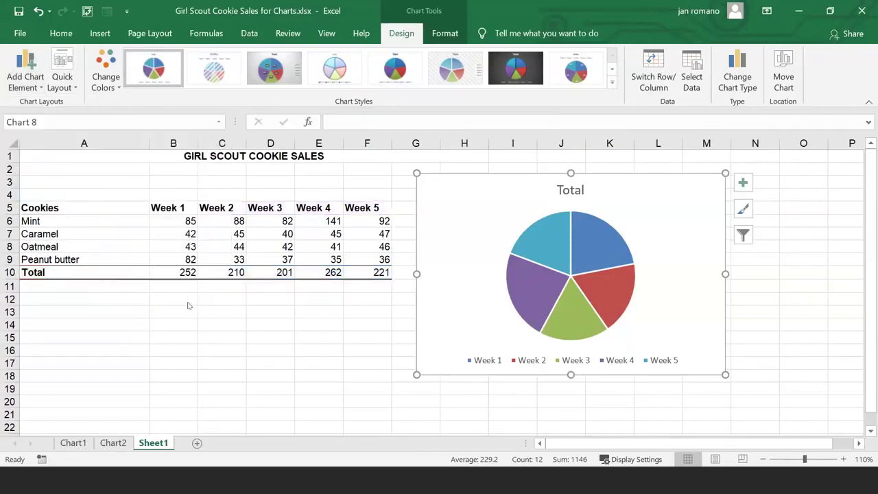
pyautogui.moveTo(626, 180); pyautogui.dragTo(478, 176)
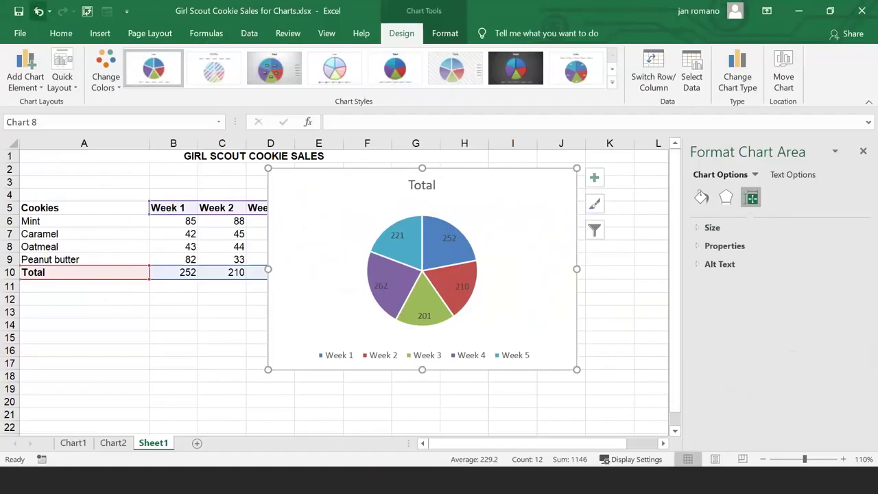
pyautogui.click(39, 12)
pyautogui.click(40, 12)
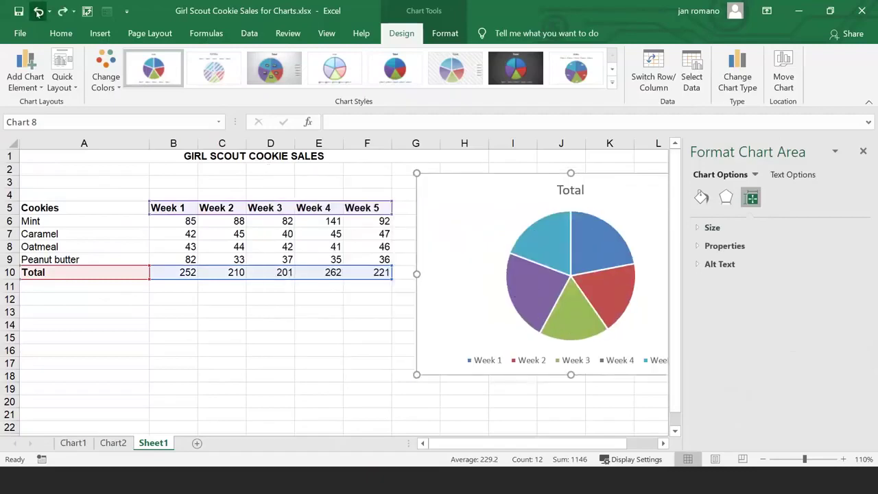
pyautogui.click(863, 151)
# Step: Shift the chart over columns D to J and add data labels showing category name, value and percentage
pyautogui.moveTo(647, 188); pyautogui.dragTo(458, 187)
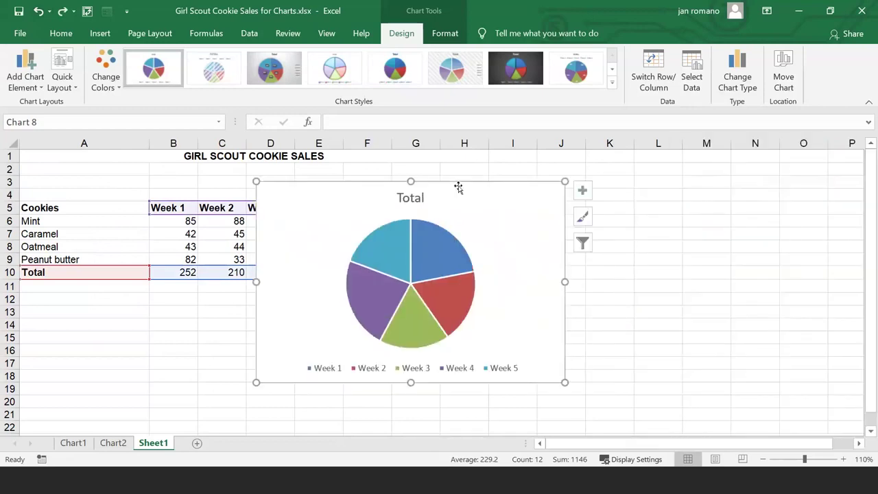
pyautogui.click(19, 76)
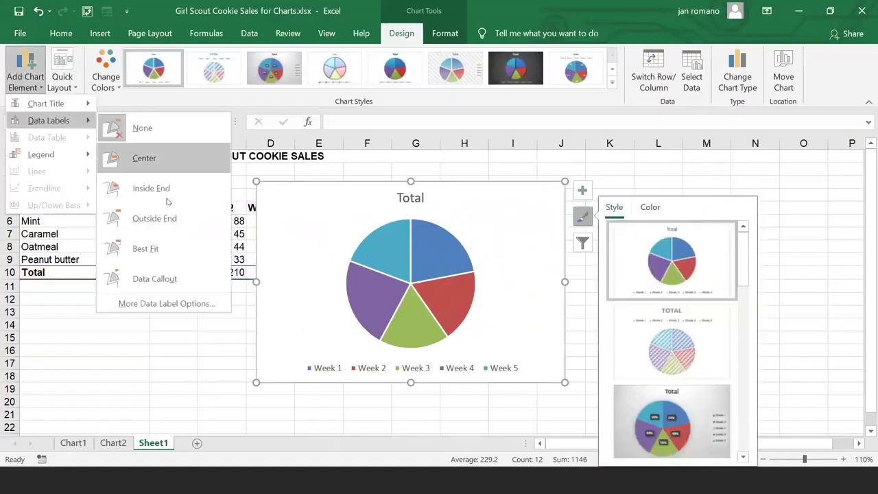
pyautogui.click(176, 305)
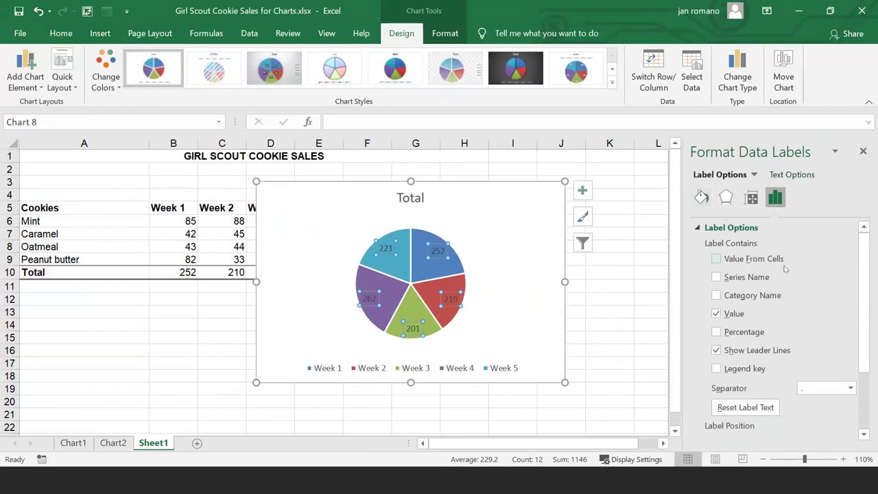
pyautogui.click(732, 332)
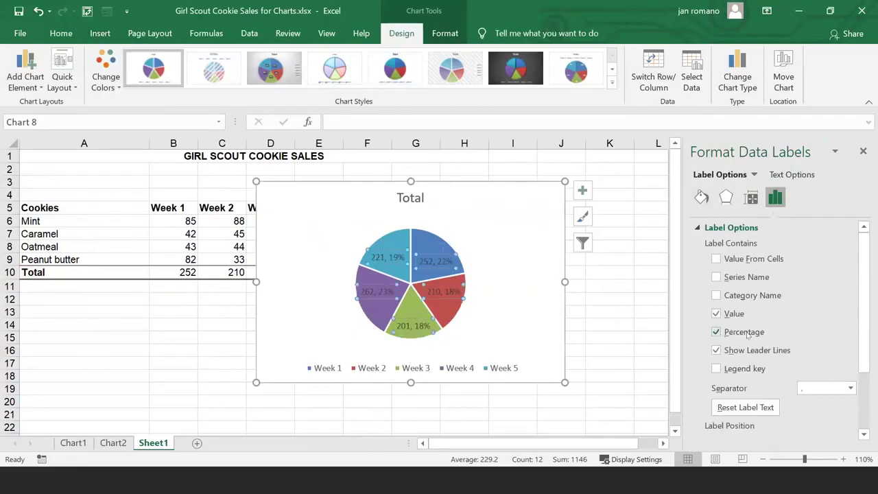
pyautogui.click(774, 297)
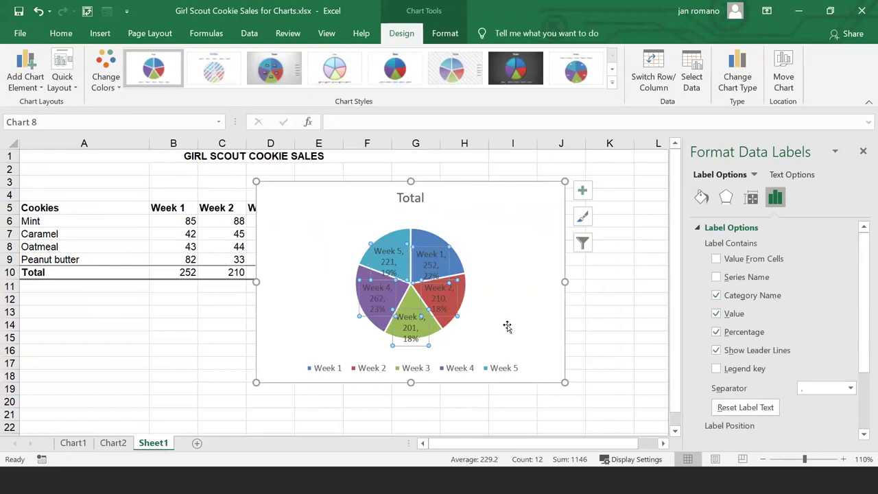
# Step: Set the pie's data labels to font size 7 and white text
pyautogui.click(61, 35)
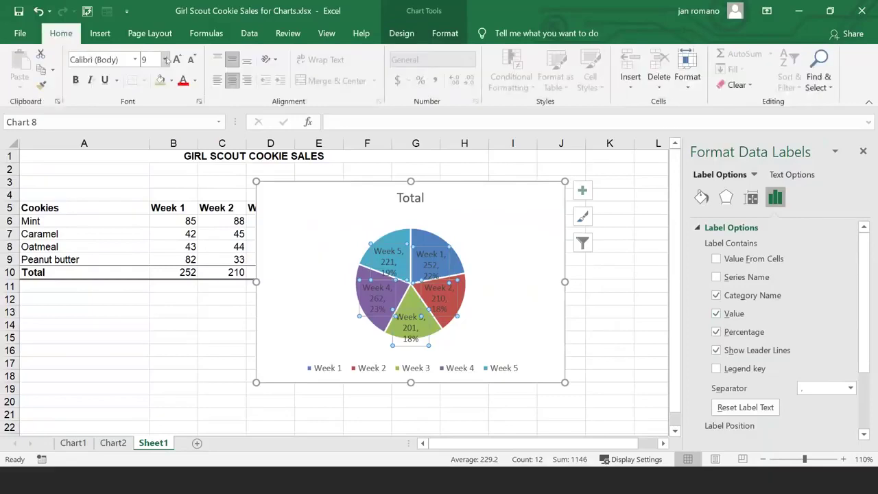
pyautogui.click(192, 60)
pyautogui.click(194, 61)
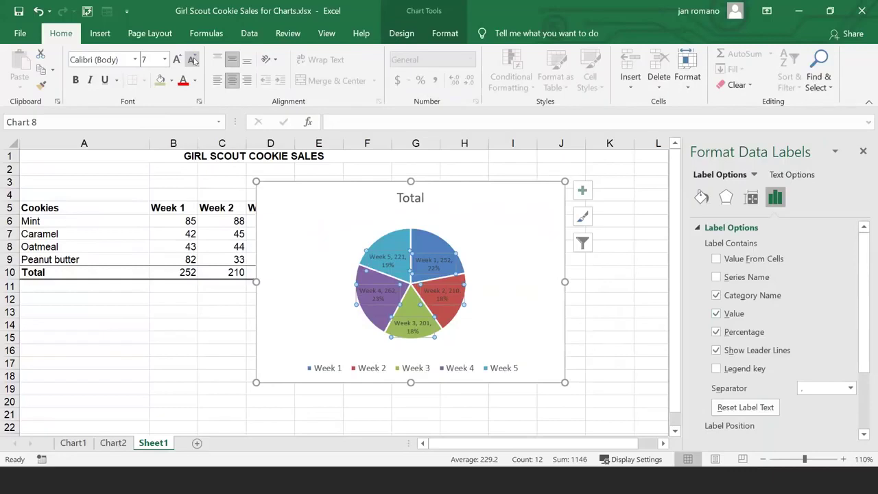
pyautogui.click(195, 80)
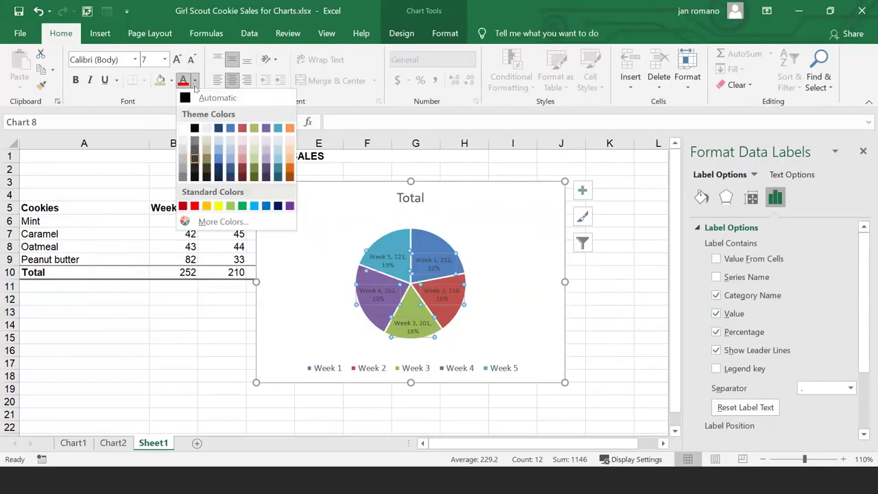
pyautogui.click(185, 128)
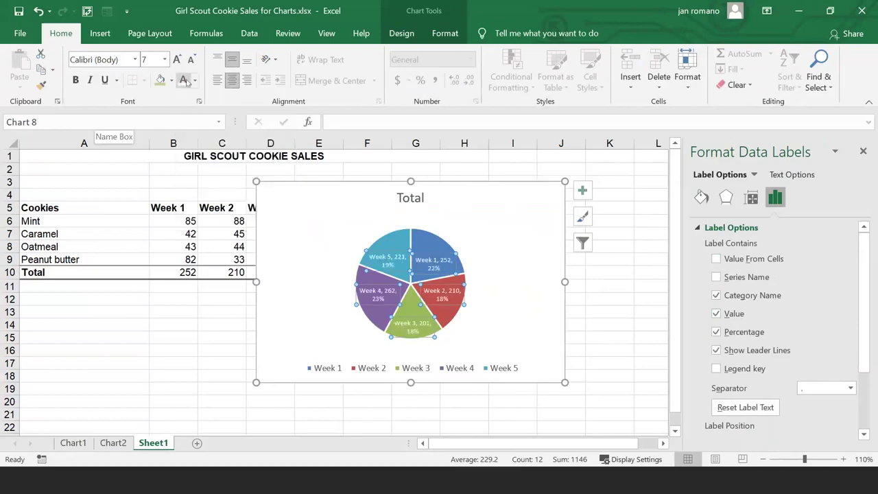
# Step: Enlarge the chart outward from its lower-left corner and reposition it over columns D to K
pyautogui.click(503, 222)
pyautogui.moveTo(255, 381); pyautogui.dragTo(190, 408)
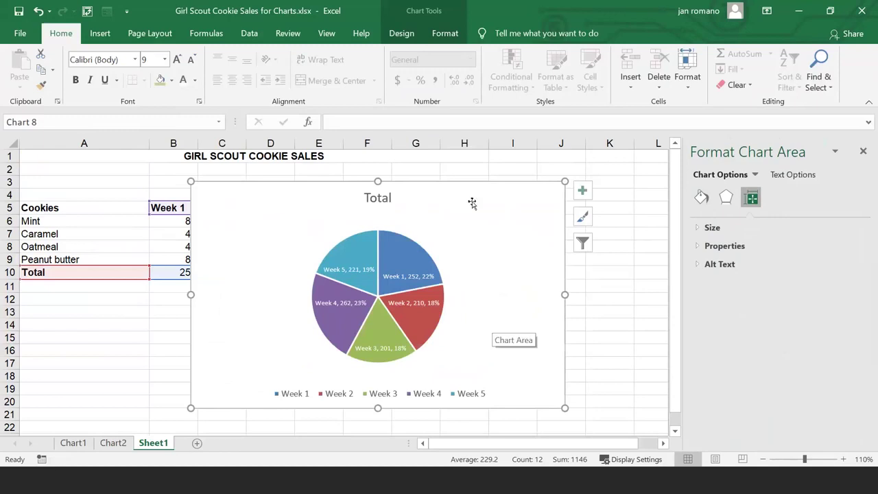
pyautogui.moveTo(471, 199); pyautogui.dragTo(531, 190)
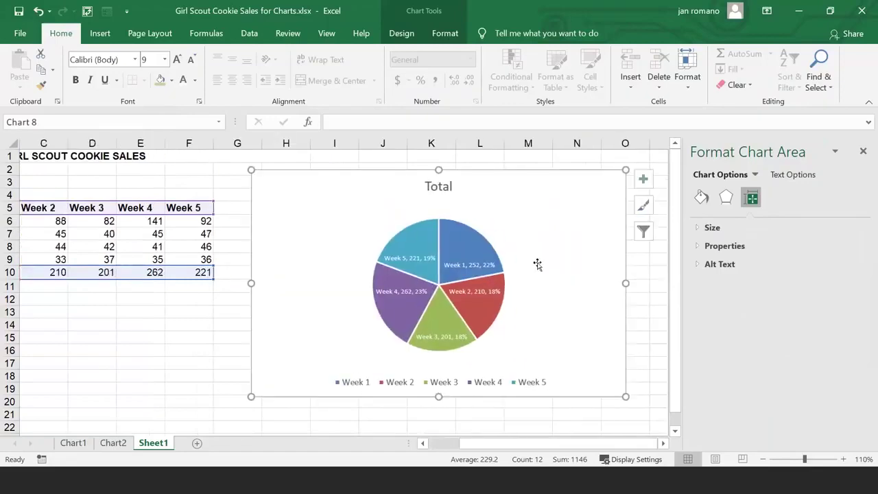
pyautogui.moveTo(634, 444); pyautogui.dragTo(604, 443)
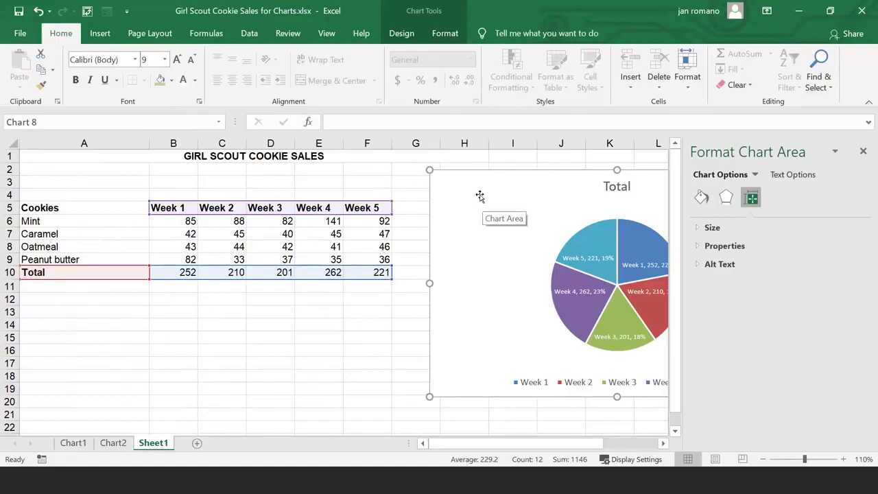
pyautogui.moveTo(478, 195); pyautogui.dragTo(301, 189)
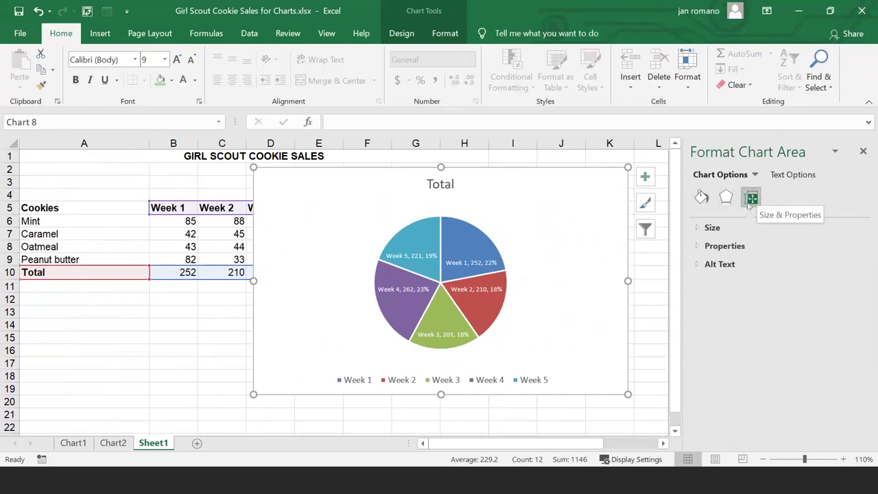
# Step: Try the hatched chart style on the pie chart and apply the dark gray background style
pyautogui.click(457, 240)
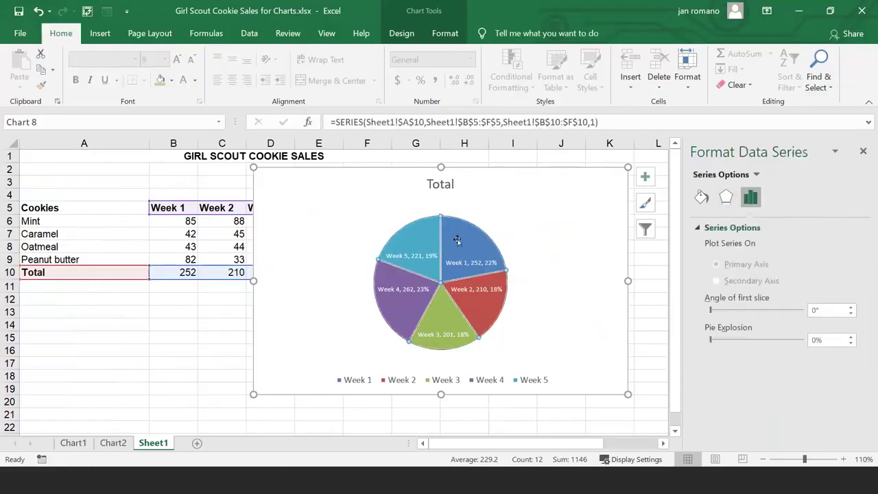
pyautogui.click(399, 35)
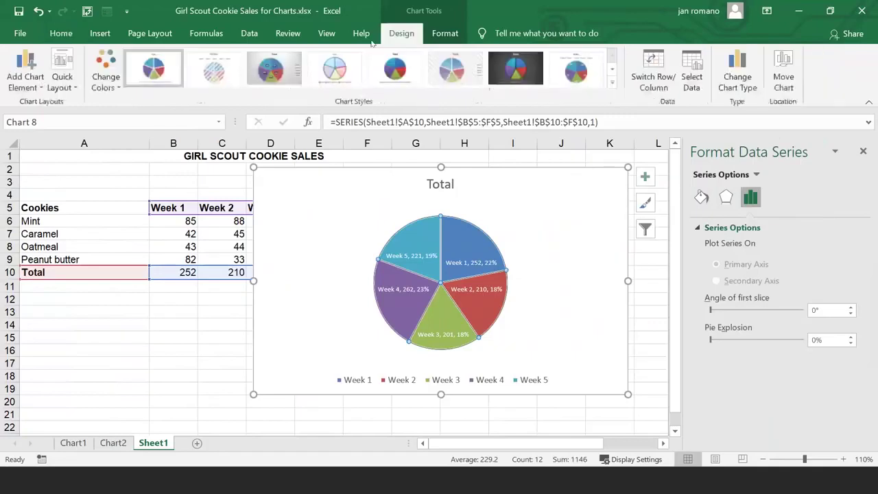
pyautogui.click(227, 77)
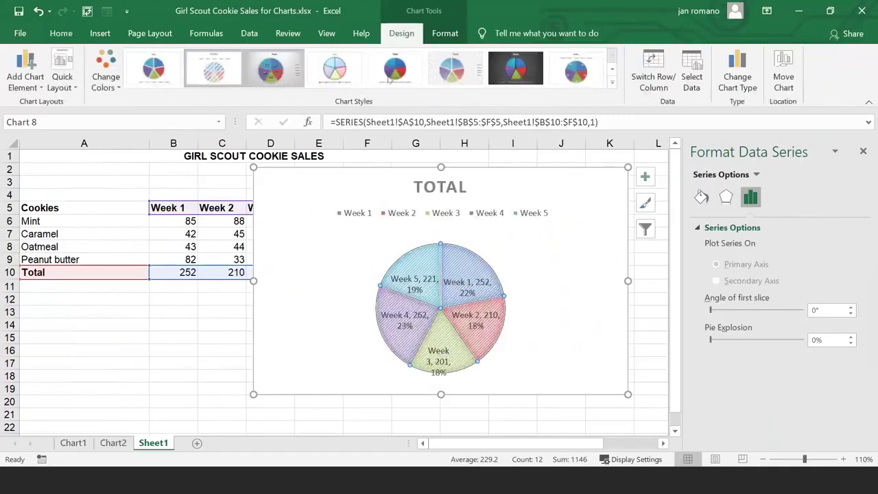
pyautogui.click(520, 77)
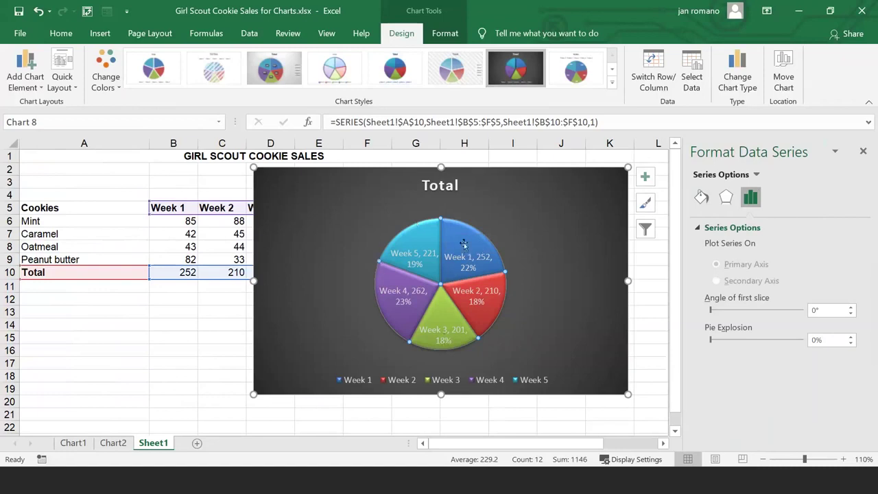
pyautogui.click(411, 242)
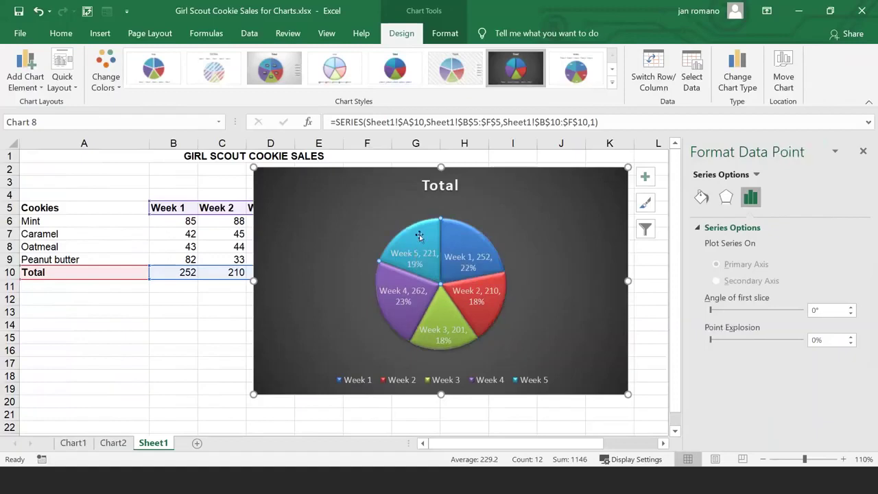
pyautogui.moveTo(415, 252); pyautogui.dragTo(367, 213)
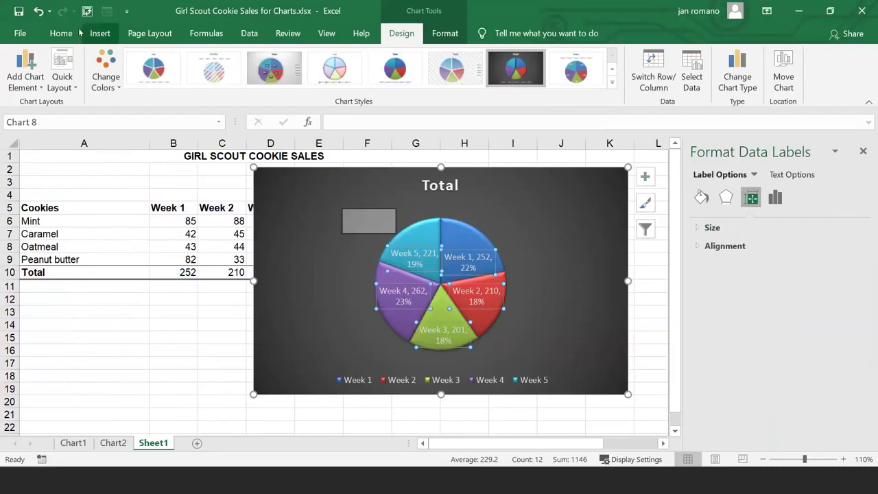
pyautogui.click(38, 11)
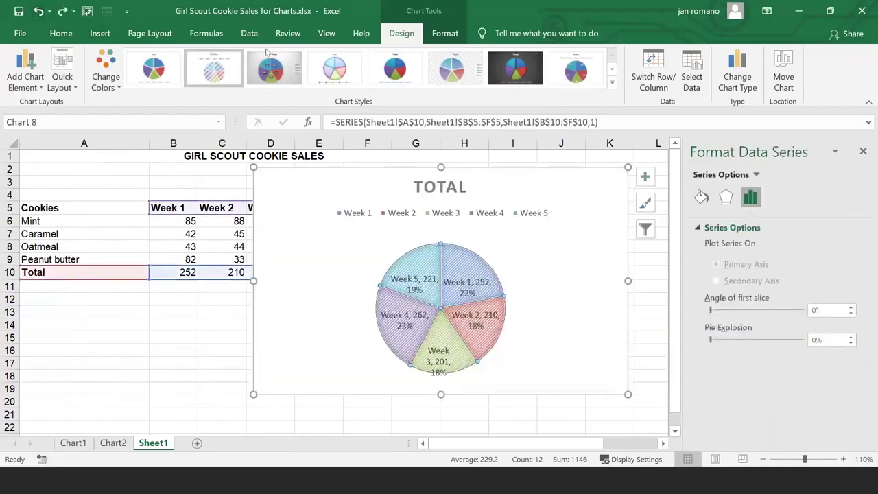
pyautogui.click(63, 12)
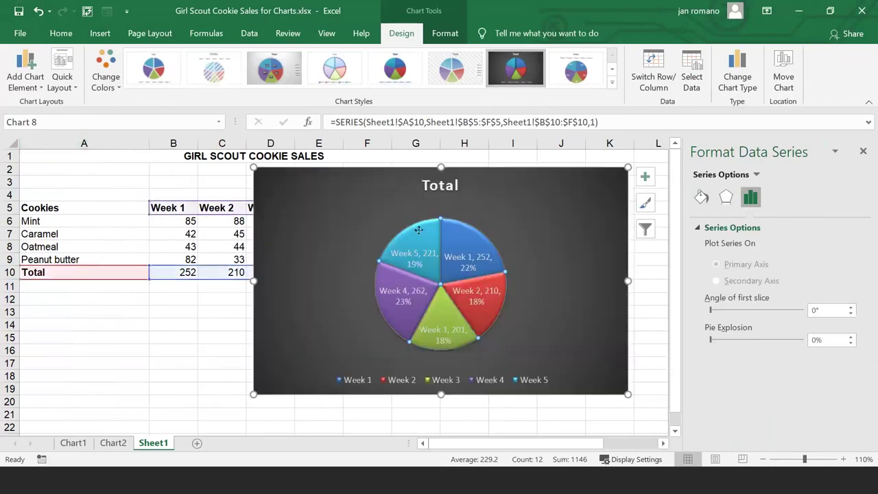
# Step: Pull the Week 5 slice out of the pie to an explosion of about 80% and push it back into place
pyautogui.click(418, 230)
pyautogui.moveTo(415, 229); pyautogui.dragTo(377, 197)
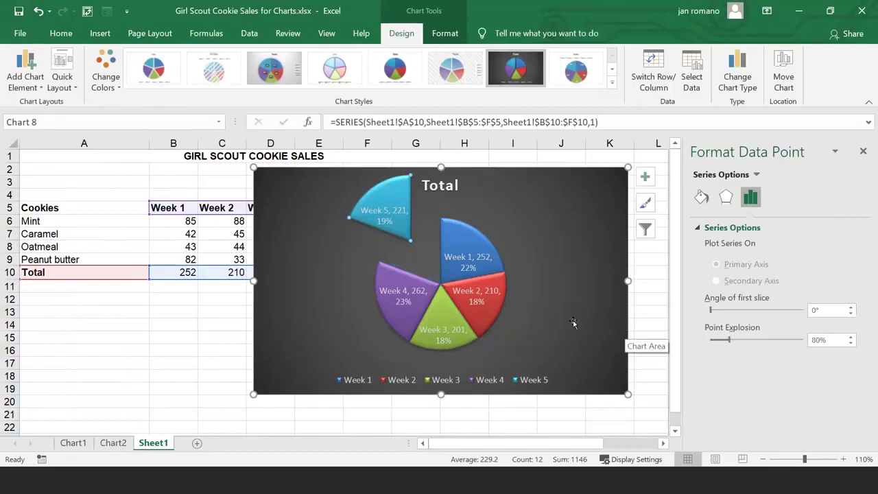
pyautogui.moveTo(390, 197); pyautogui.dragTo(416, 239)
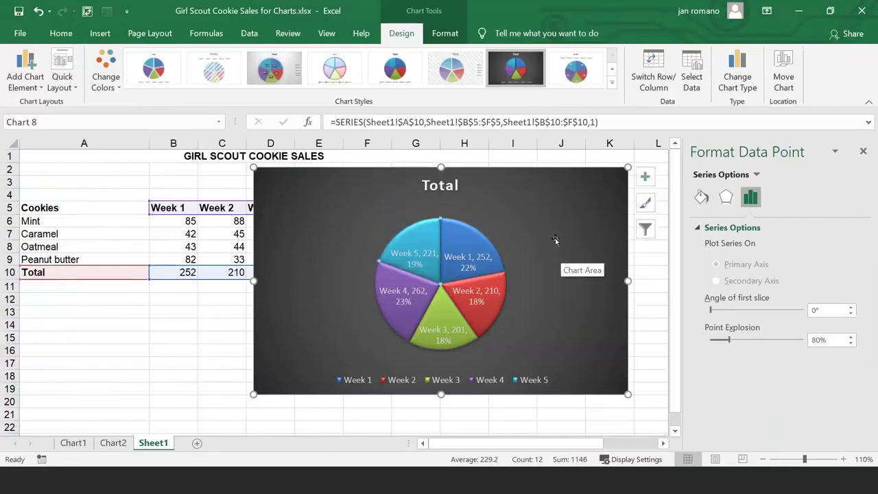
# Step: Explode all slices of the pie to about 65% and undo the explosion
pyautogui.click(554, 210)
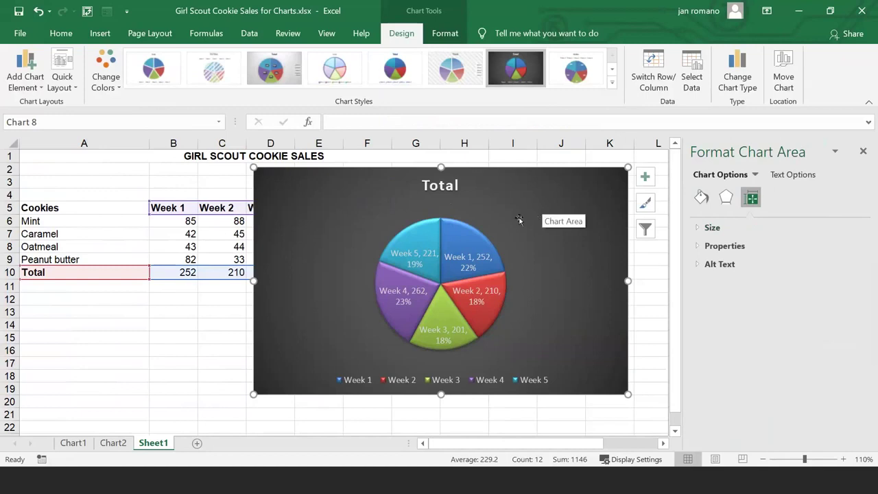
pyautogui.click(467, 238)
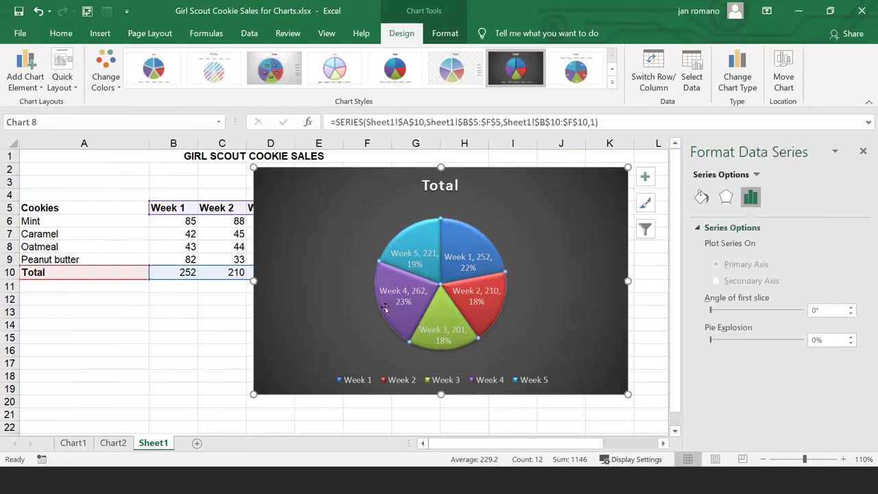
pyautogui.moveTo(460, 247); pyautogui.dragTo(498, 218)
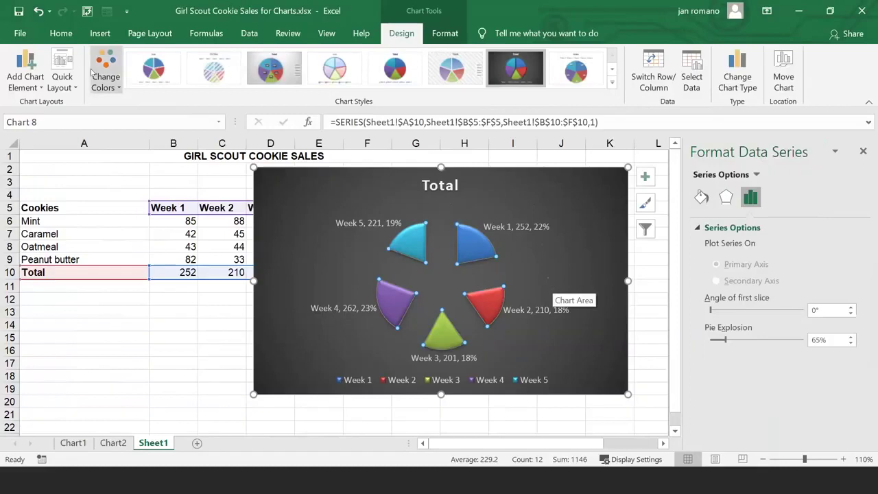
pyautogui.click(38, 9)
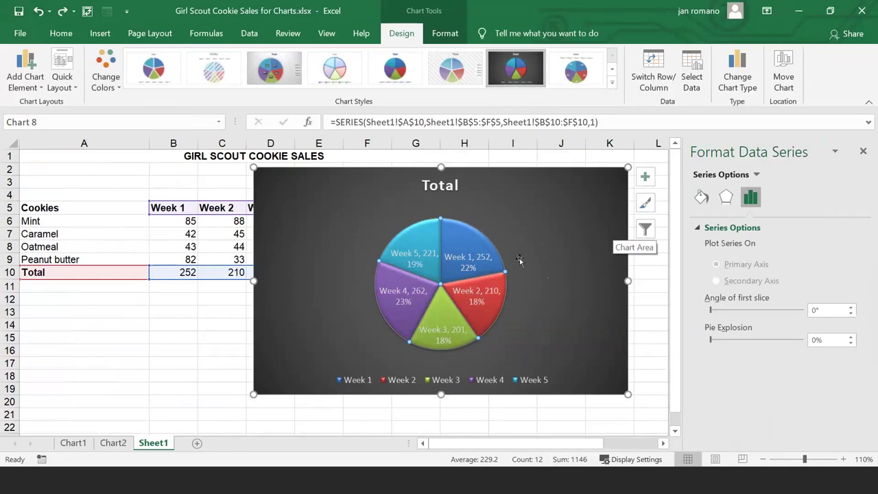
# Step: Move the Week 1 data label off its slice to the empty chart area above and right of the pie
pyautogui.click(469, 261)
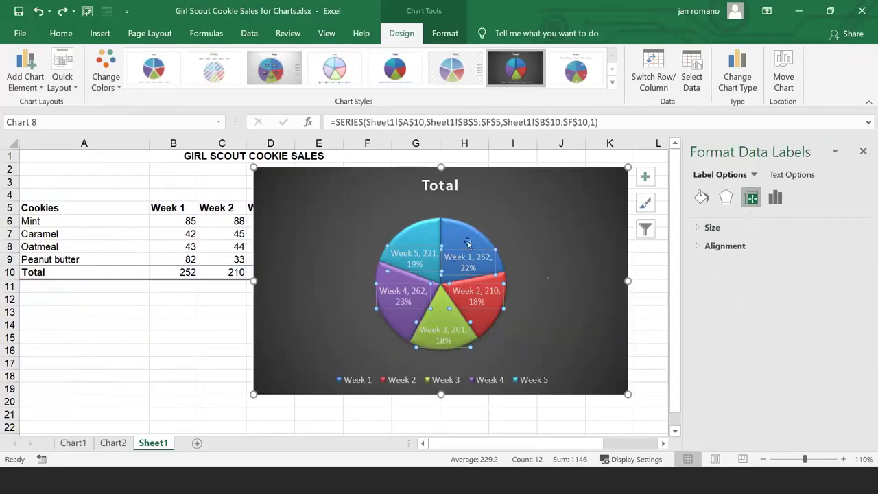
pyautogui.click(466, 247)
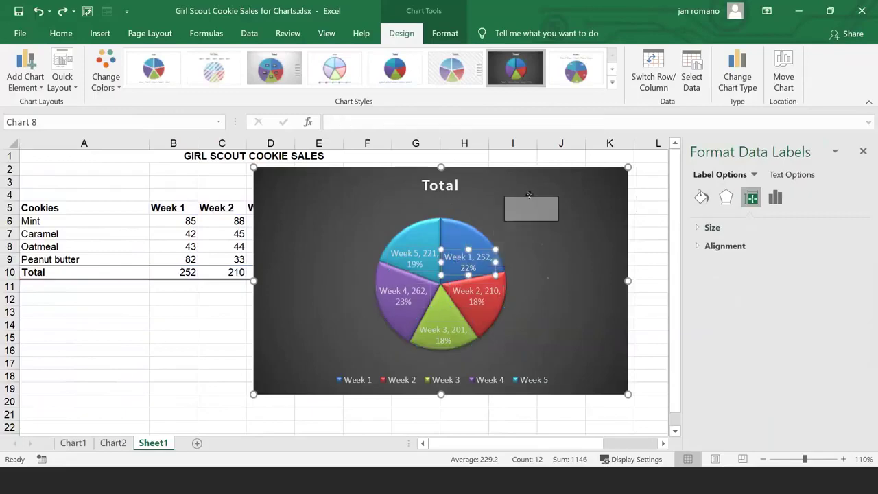
pyautogui.moveTo(522, 261); pyautogui.dragTo(540, 204)
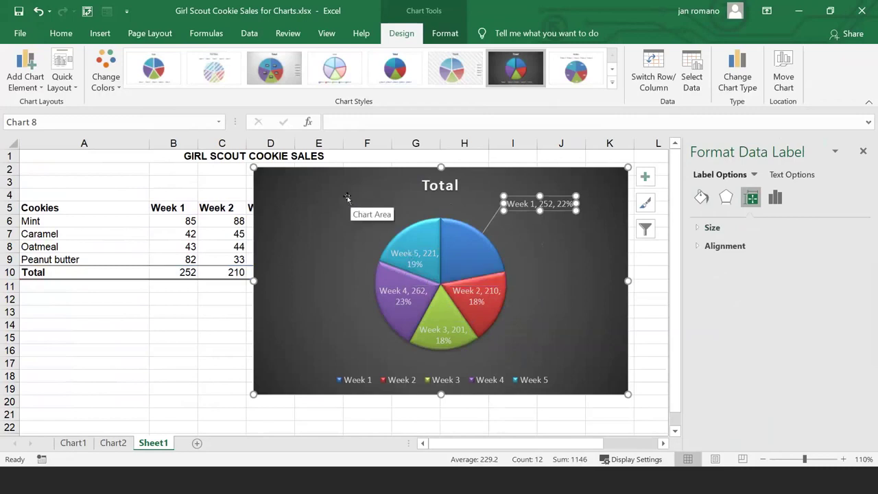
# Step: Set the Week 2 Mint sales in C6 to 8 and fill that value down through C9
pyautogui.click(223, 227)
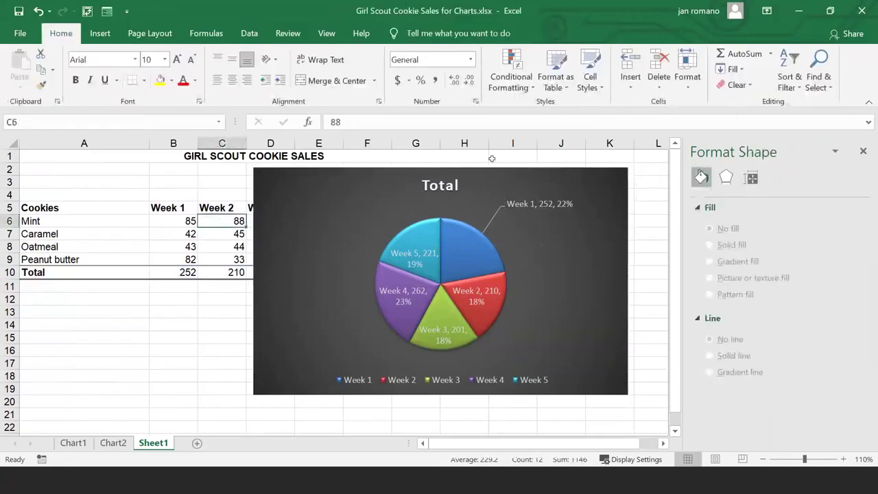
pyautogui.write('8')
pyautogui.press('Return')
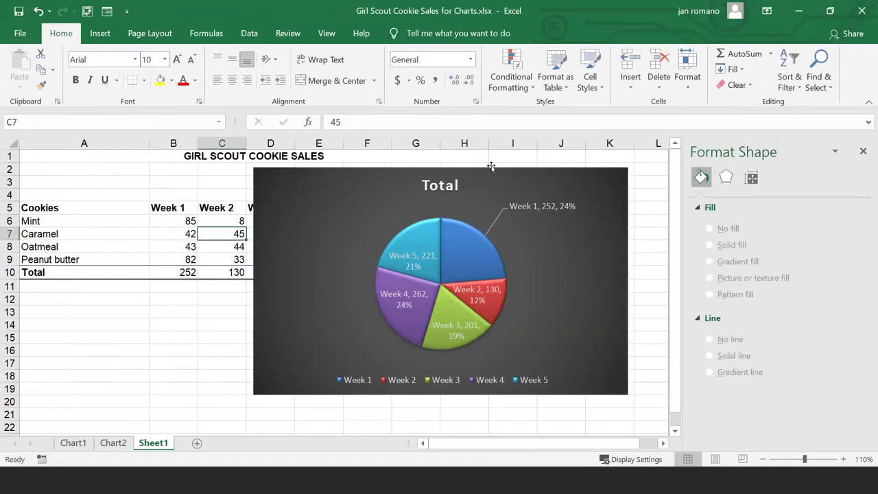
pyautogui.click(217, 220)
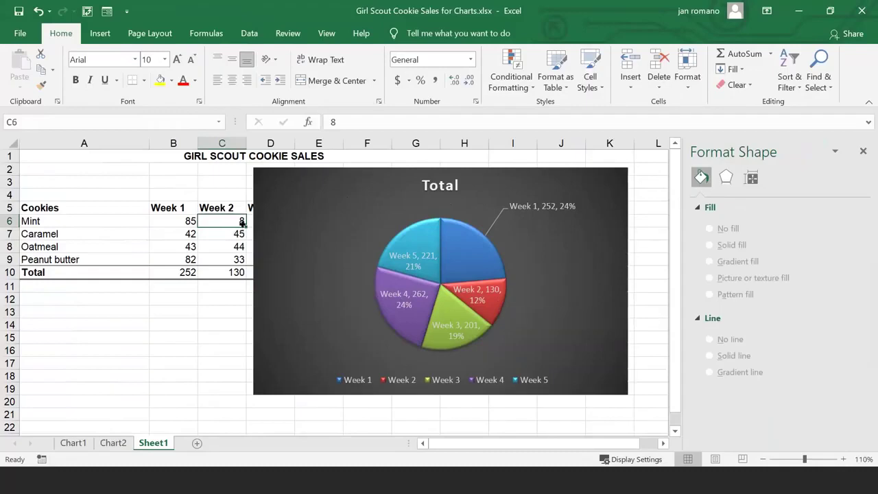
pyautogui.moveTo(243, 223); pyautogui.dragTo(243, 266)
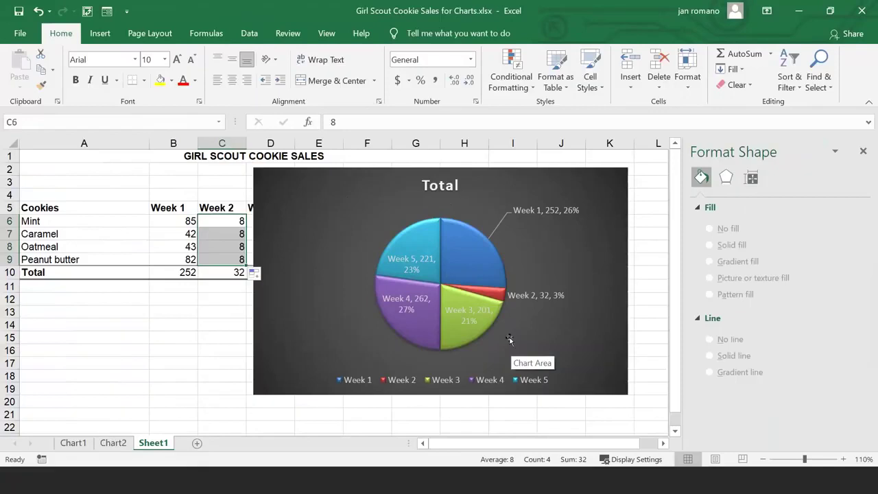
# Step: Move the Week 2 data label farther outward from the pie, down and to the right
pyautogui.click(513, 296)
pyautogui.moveTo(515, 300); pyautogui.dragTo(557, 319)
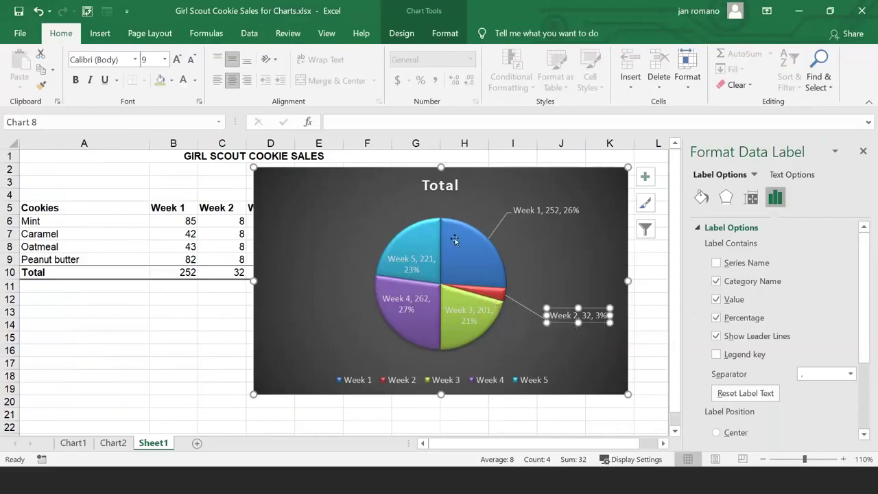
# Step: Shrink the chart from its upper-left corner, place it below the sales table, and close the chart formatting options
pyautogui.moveTo(462, 252)
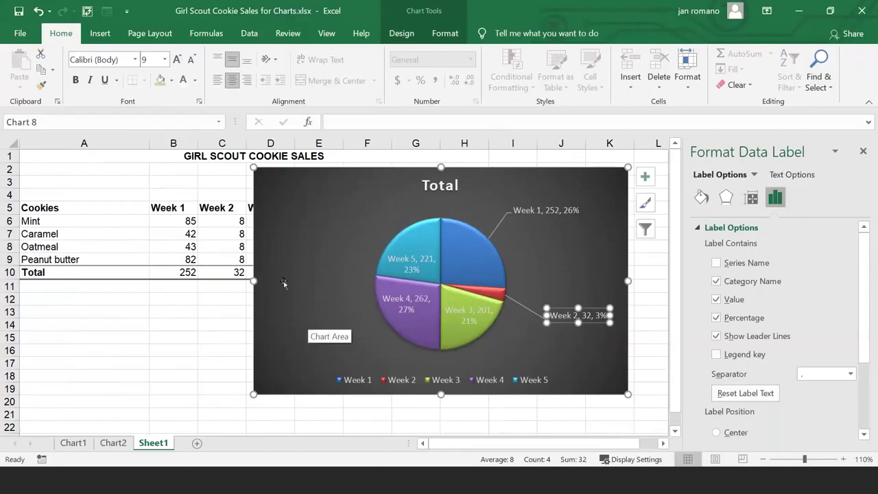
pyautogui.moveTo(254, 167)
pyautogui.mouseDown()
pyautogui.moveTo(278, 189)
pyautogui.moveTo(286, 182)
pyautogui.mouseUp()
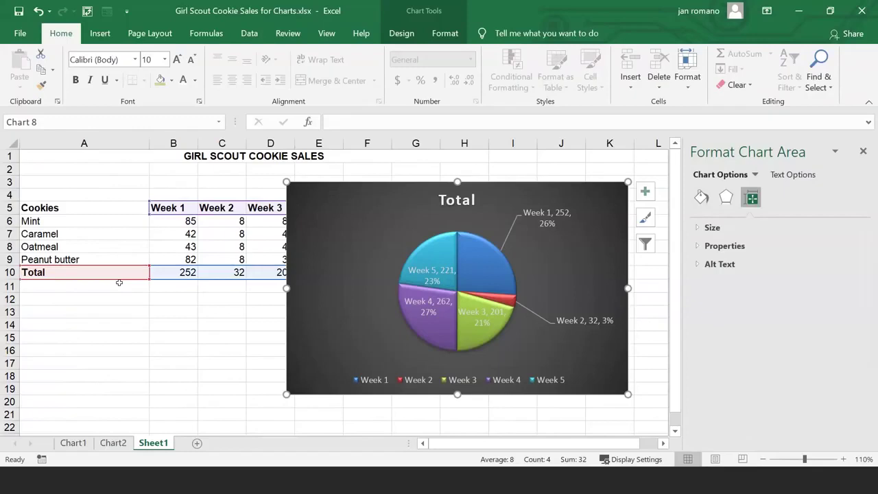
pyautogui.moveTo(348, 221); pyautogui.dragTo(183, 331)
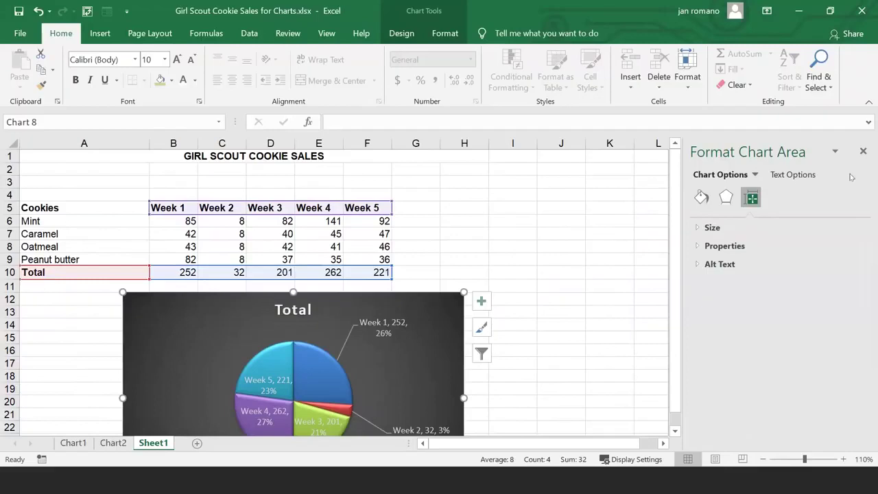
pyautogui.click(863, 151)
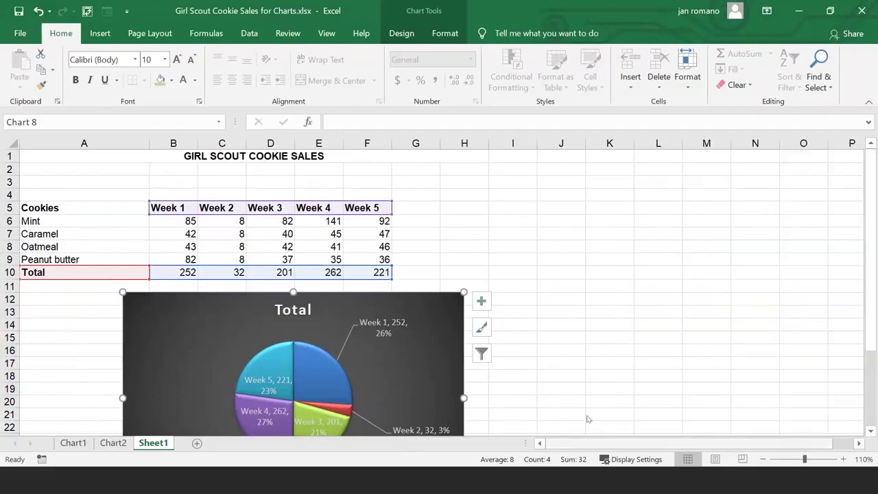
# Step: Switch to the PowerPoint slide show and go through the Legend Options, Add Chart Elements and Format Axis slides
pyautogui.click(557, 486)
pyautogui.click(419, 146)
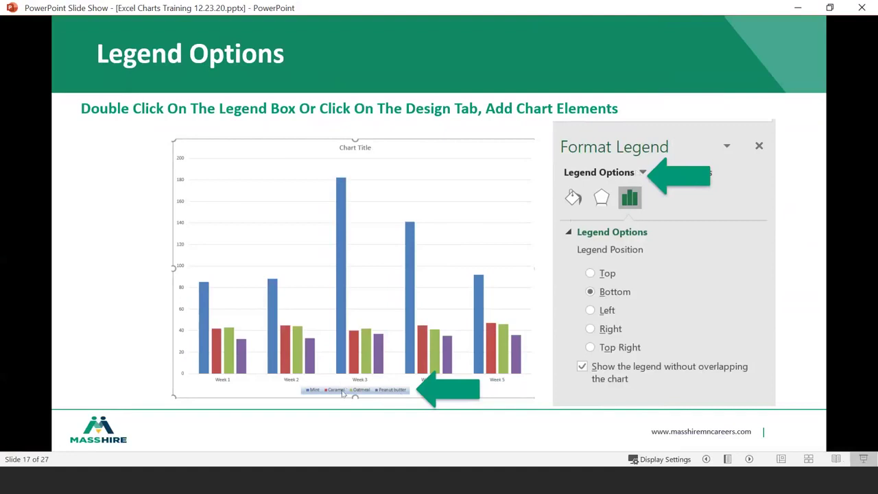
pyautogui.click(471, 177)
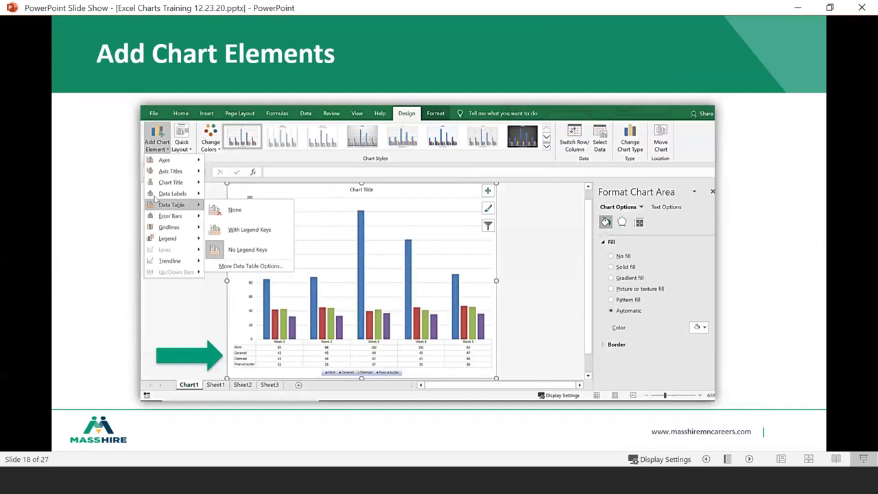
pyautogui.press('ctrl')
pyautogui.press('ctrl')
pyautogui.press('ctrl')
pyautogui.press('ctrl')
pyautogui.press('ctrl')
pyautogui.press('ctrl')
pyautogui.press('Right')
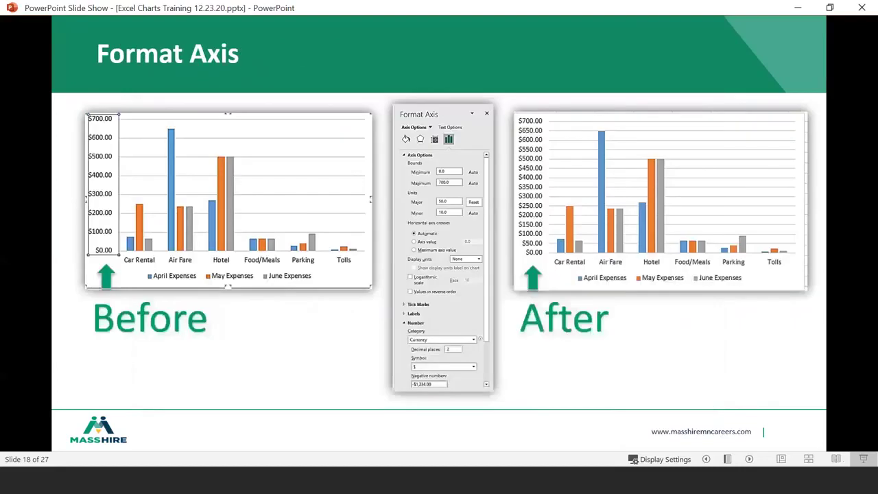
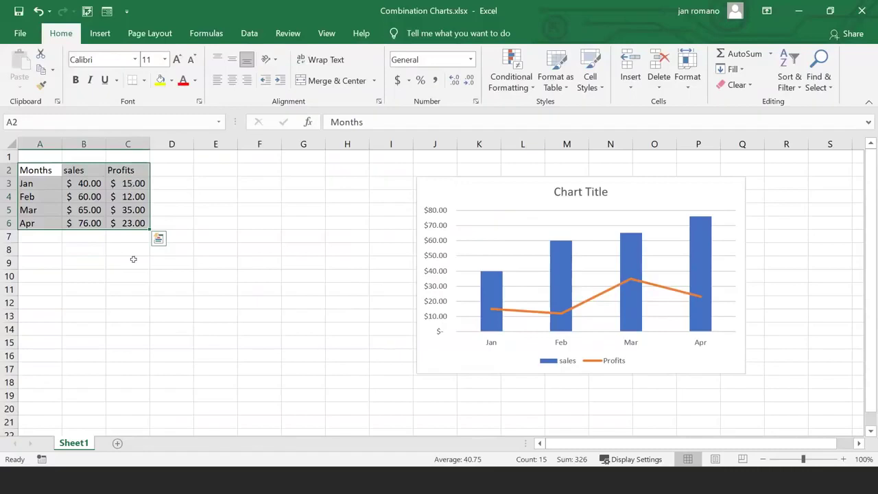
pyautogui.click(172, 204)
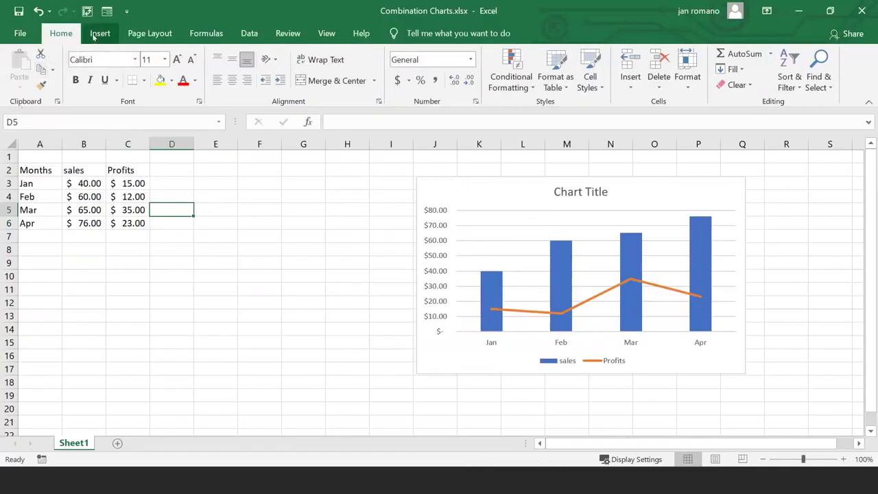
pyautogui.click(98, 34)
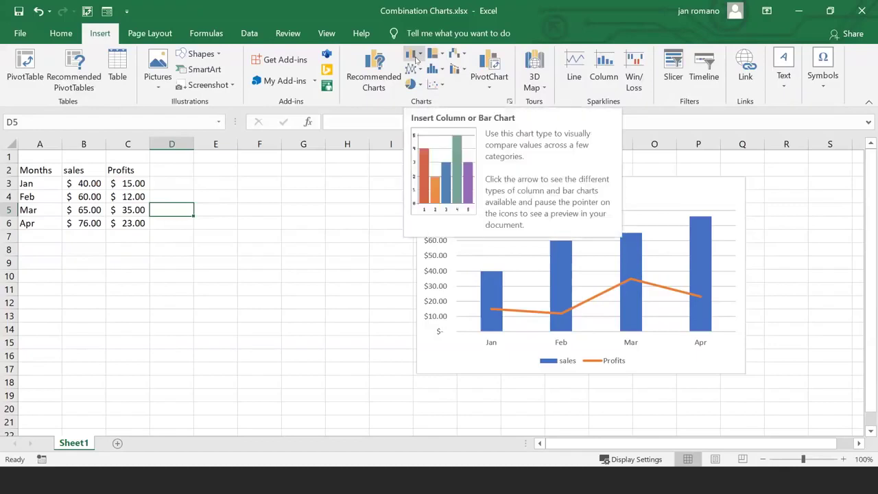
pyautogui.click(416, 54)
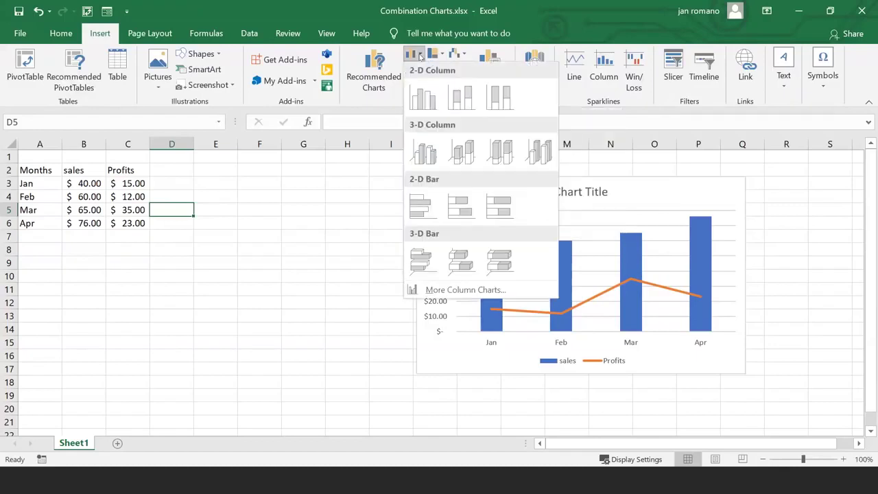
pyautogui.click(450, 290)
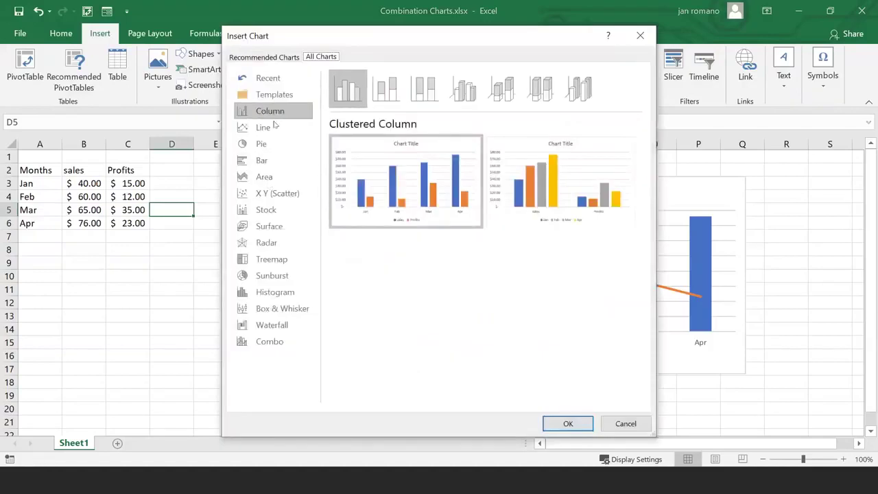
pyautogui.click(270, 344)
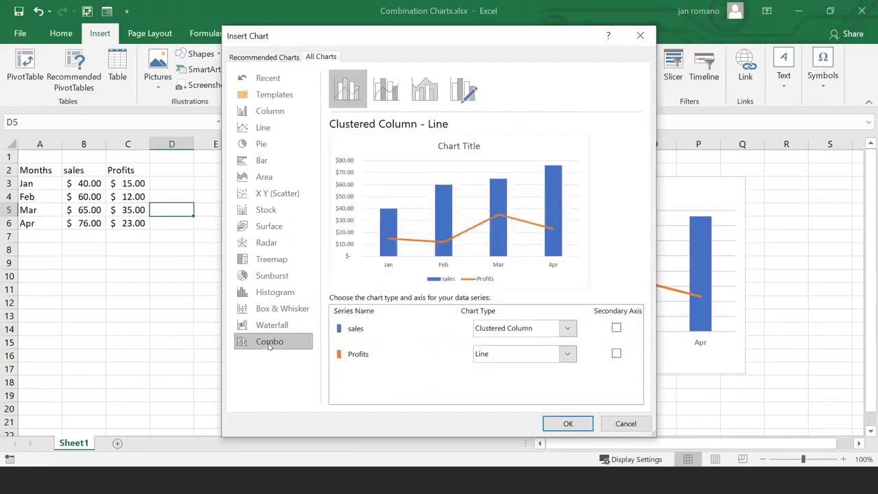
pyautogui.click(651, 37)
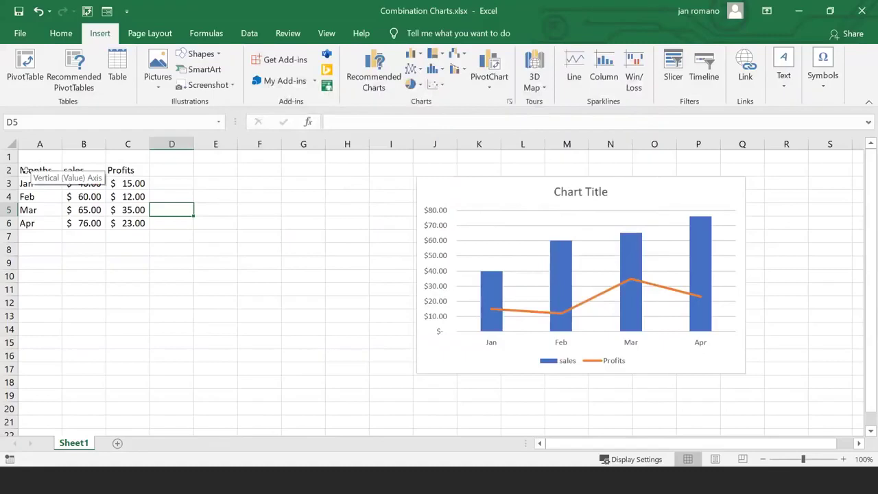
# Step: Insert a Clustered Column - Line combo chart from the months, sales and profits data in A2:C6
pyautogui.moveTo(24, 171); pyautogui.dragTo(141, 226)
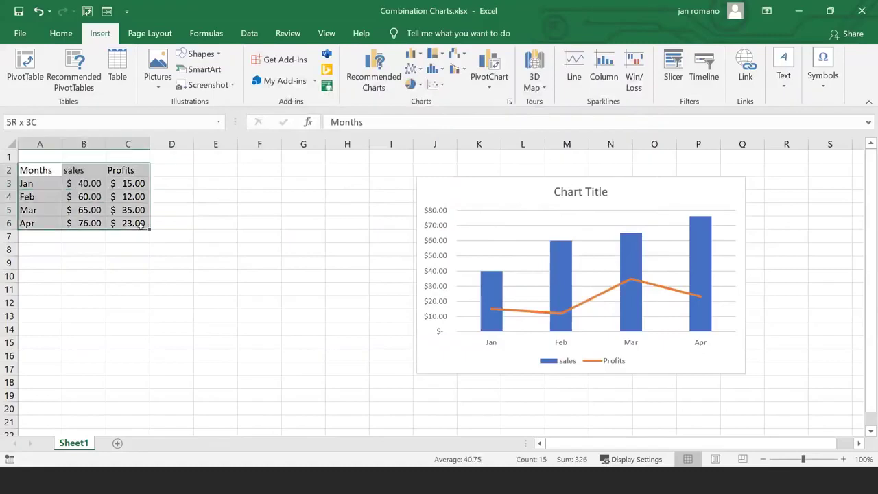
pyautogui.click(411, 54)
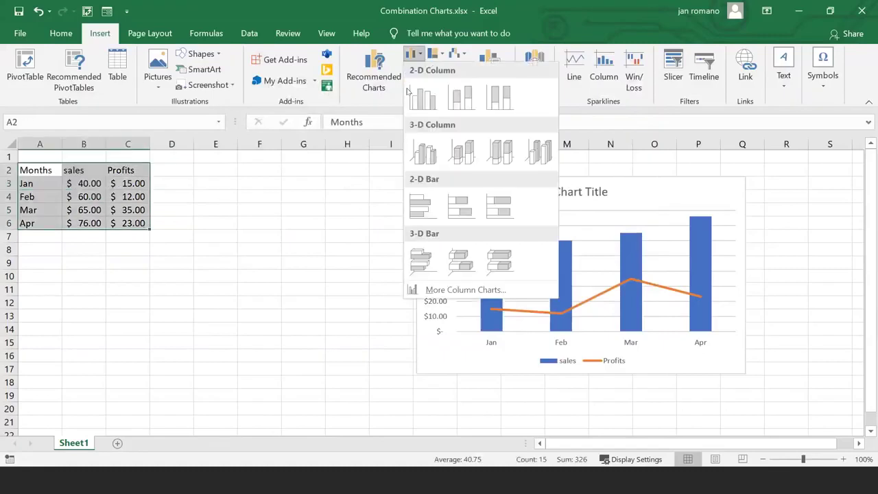
pyautogui.click(411, 288)
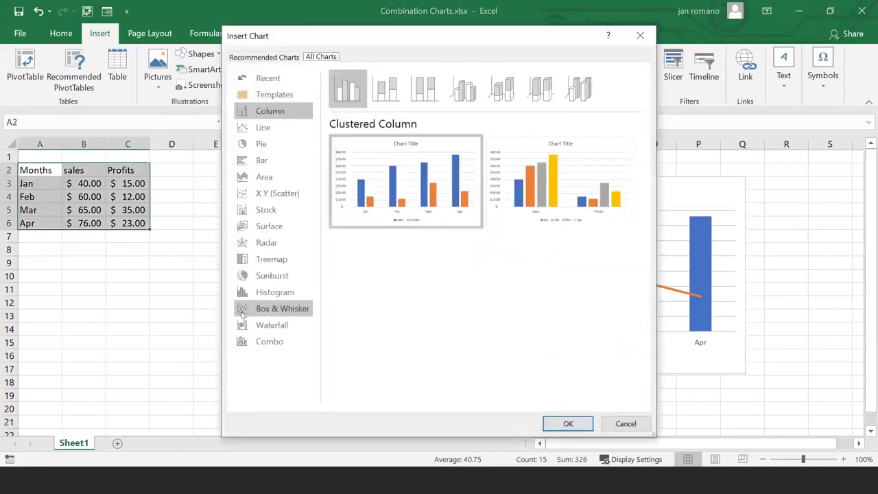
pyautogui.click(270, 341)
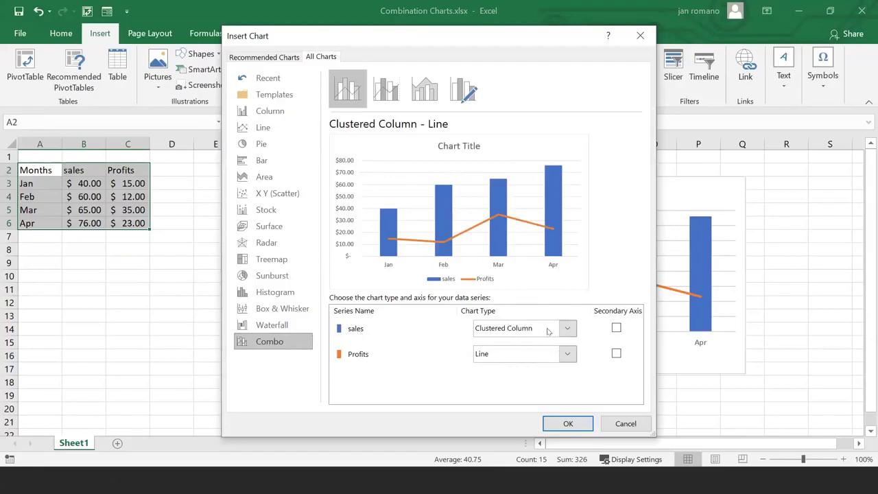
pyautogui.click(567, 328)
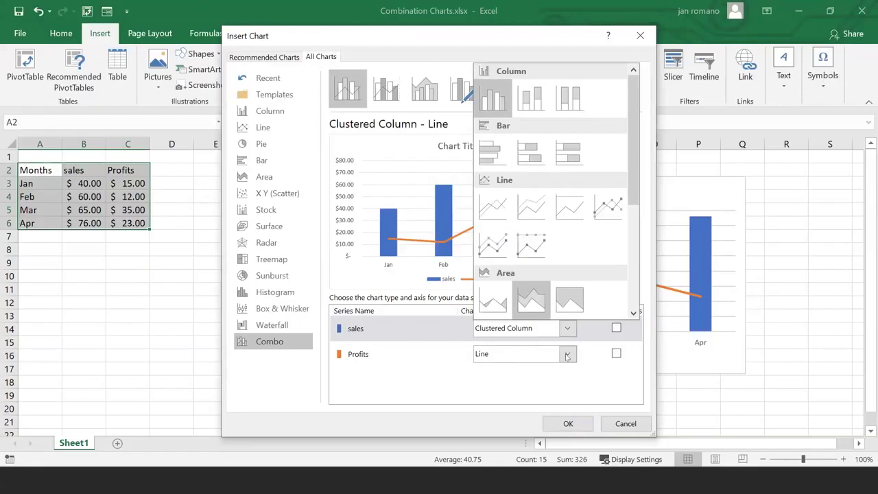
pyautogui.click(503, 399)
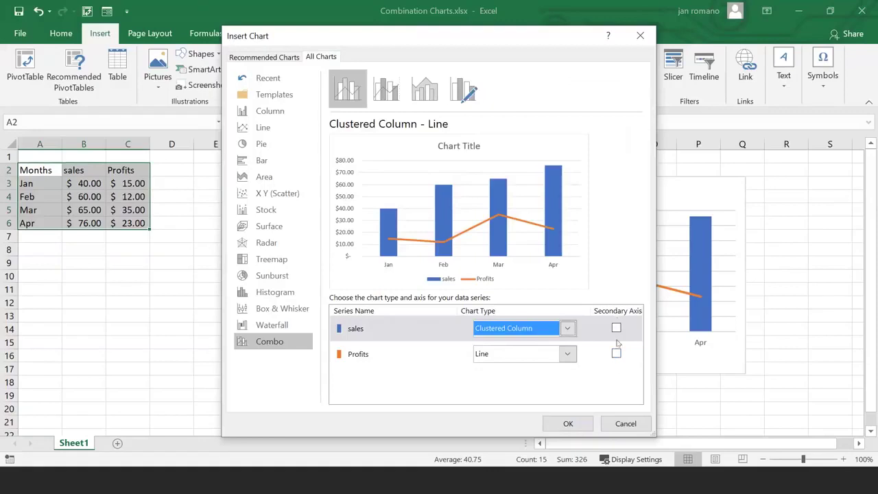
pyautogui.click(568, 423)
# Step: Move the new combo chart closer to the data, and delete both the older combo chart and the new one
pyautogui.moveTo(657, 270); pyautogui.dragTo(203, 218)
pyautogui.click(642, 199)
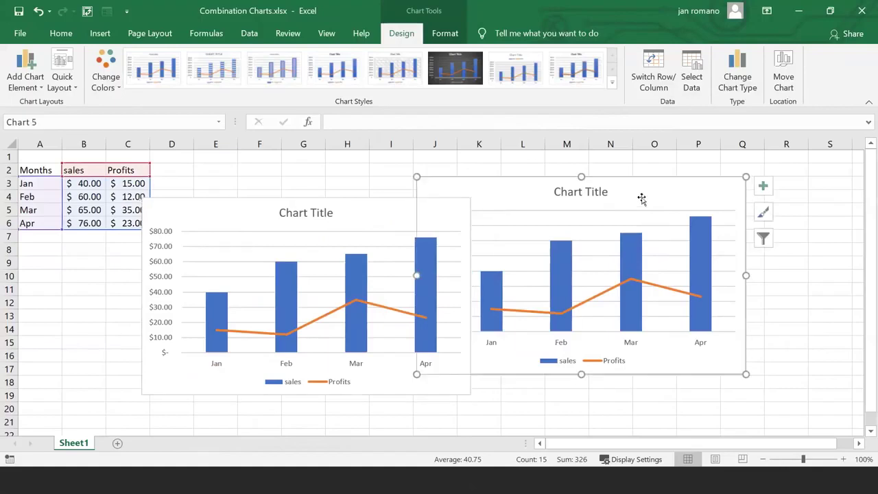
pyautogui.press('Delete')
pyautogui.moveTo(372, 212); pyautogui.dragTo(503, 194)
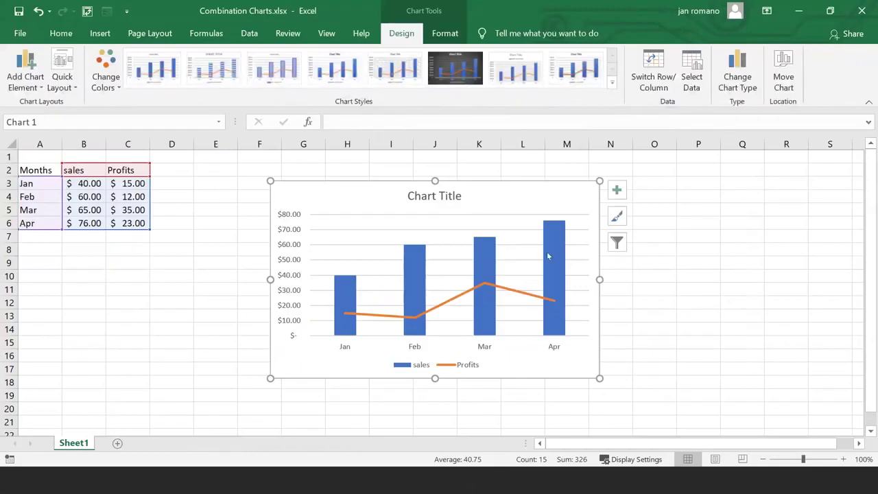
pyautogui.press('Delete')
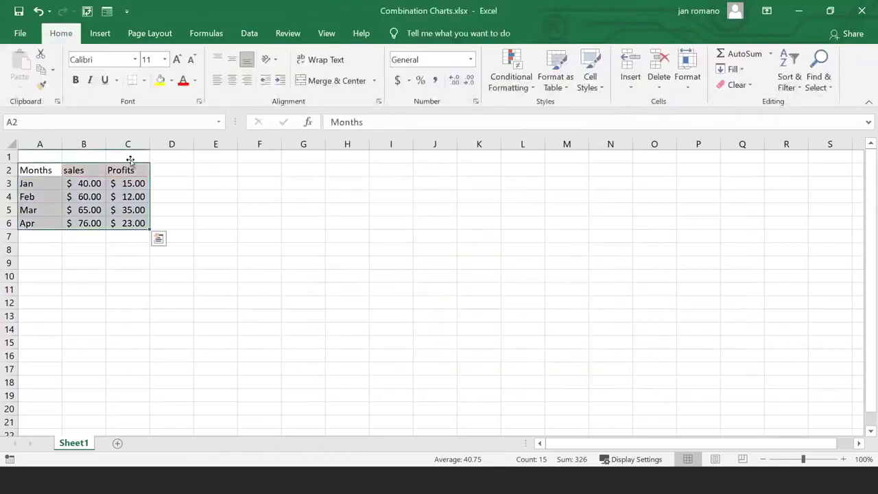
# Step: Preview the recommended Clustered Column, Line, Stacked Column and Stacked Area charts for A2:C6, and leave without inserting one
pyautogui.click(98, 36)
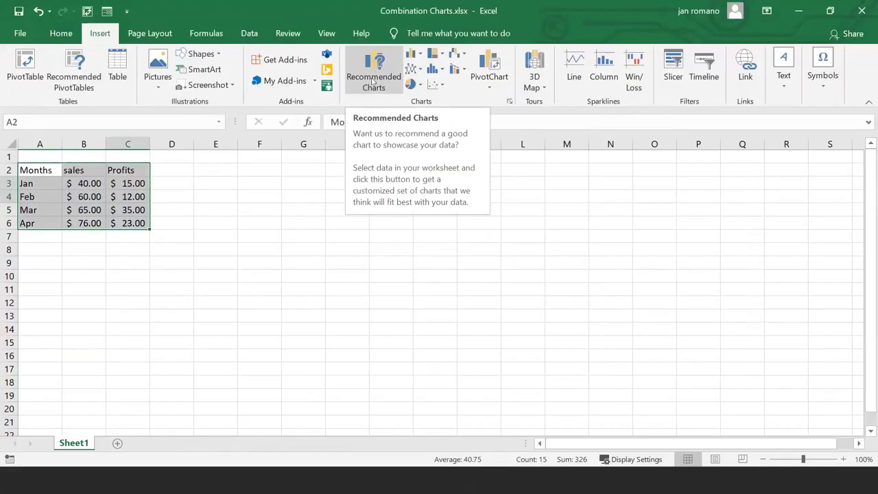
pyautogui.click(374, 81)
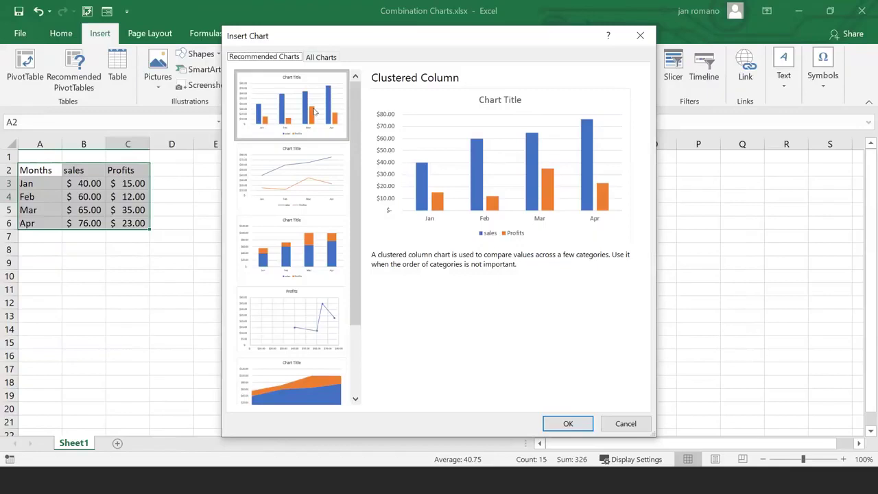
pyautogui.click(314, 175)
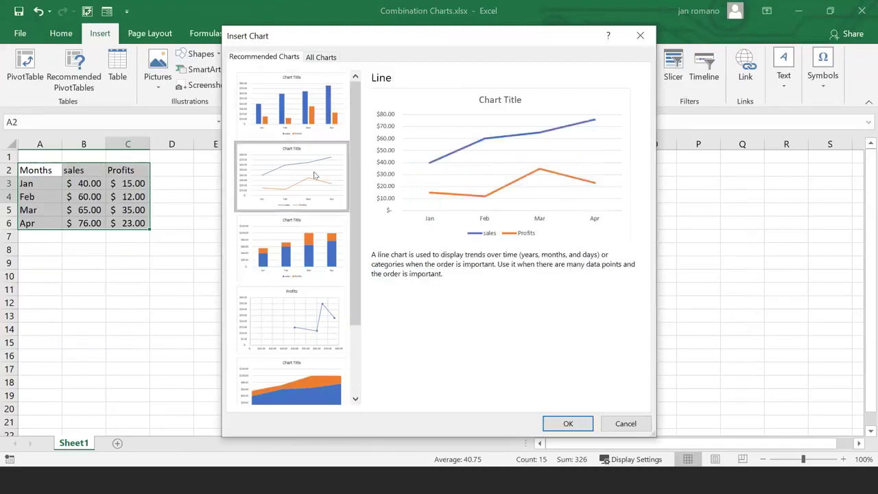
pyautogui.click(310, 244)
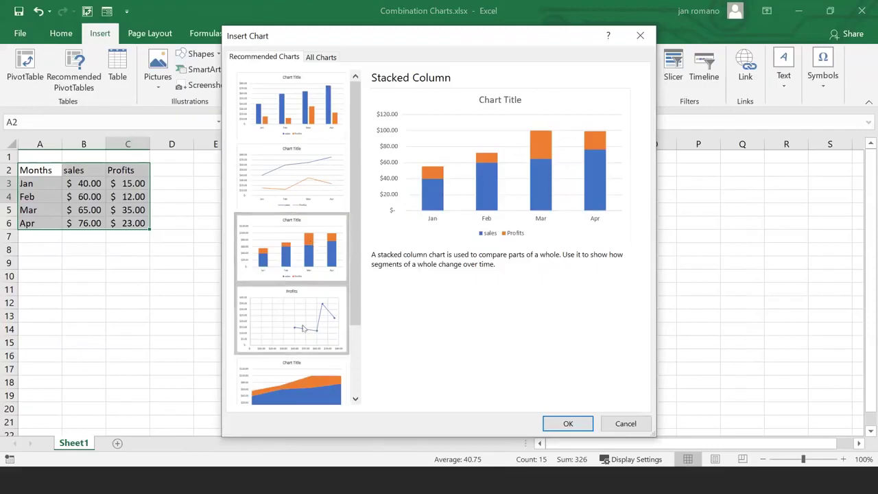
pyautogui.click(299, 387)
pyautogui.scroll(-2, 327, 303)
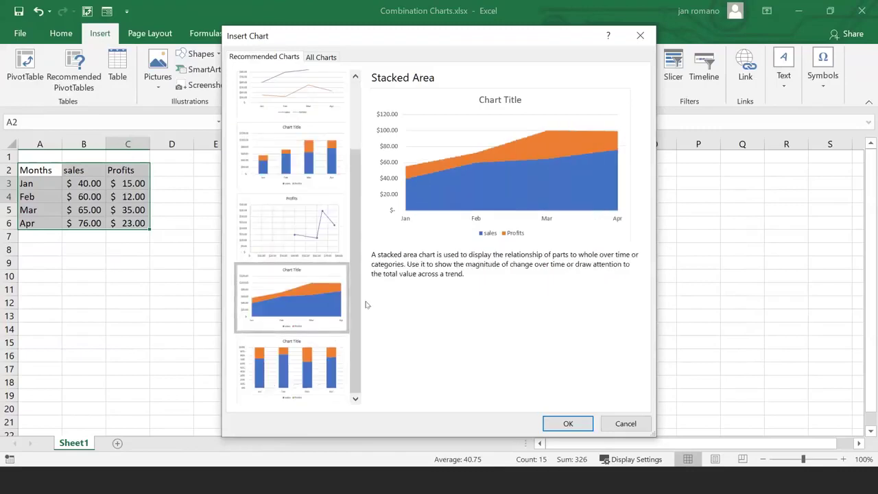
pyautogui.moveTo(352, 360); pyautogui.dragTo(365, 166)
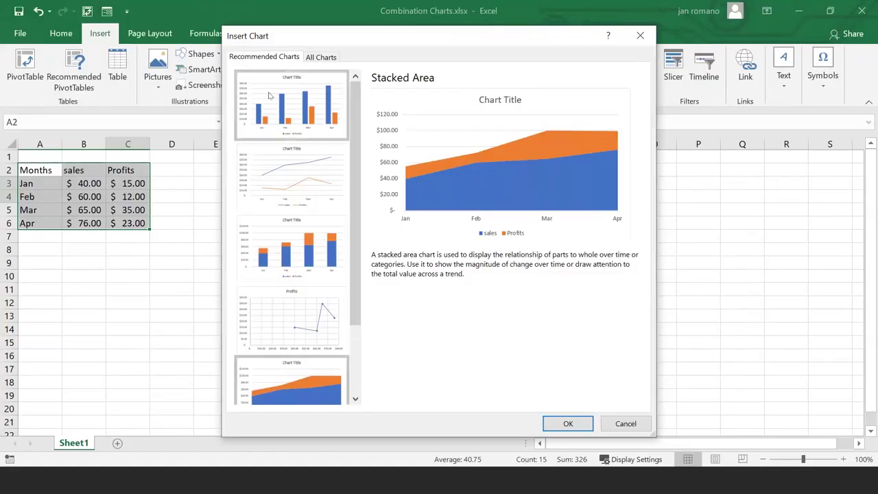
pyautogui.click(299, 113)
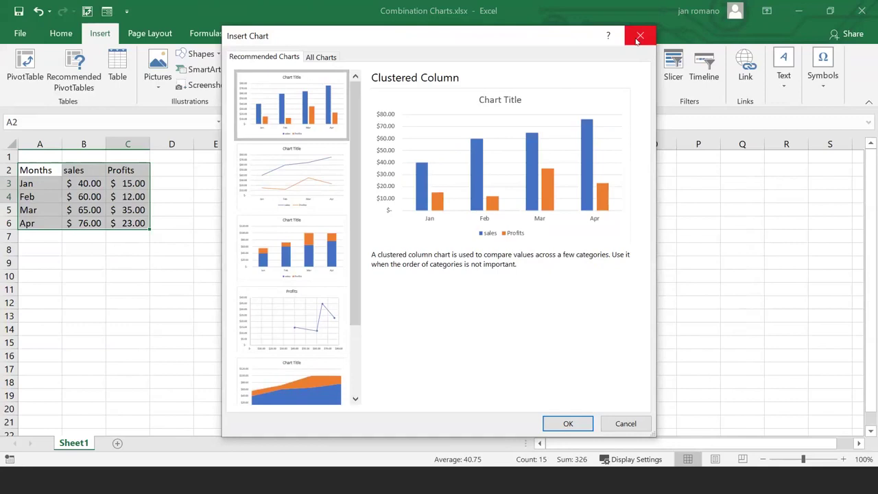
pyautogui.click(633, 425)
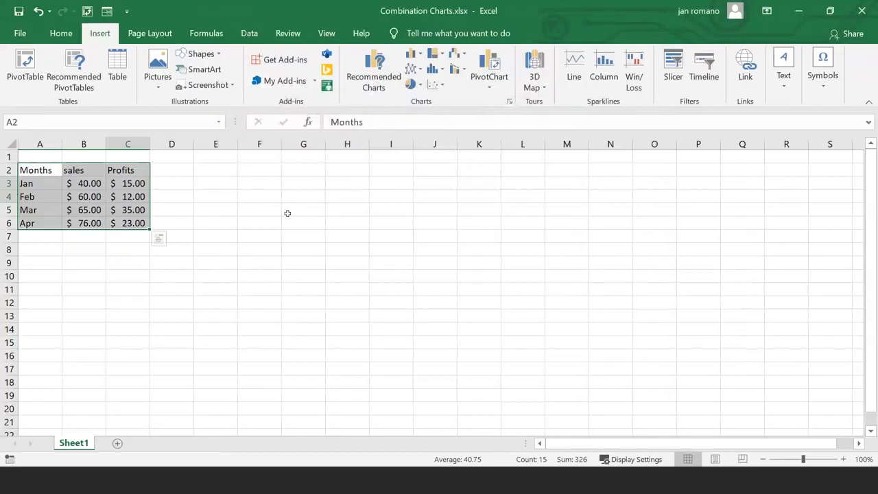
# Step: Undo the deletion of the combo chart and move the chart closer to the data table
pyautogui.click(38, 11)
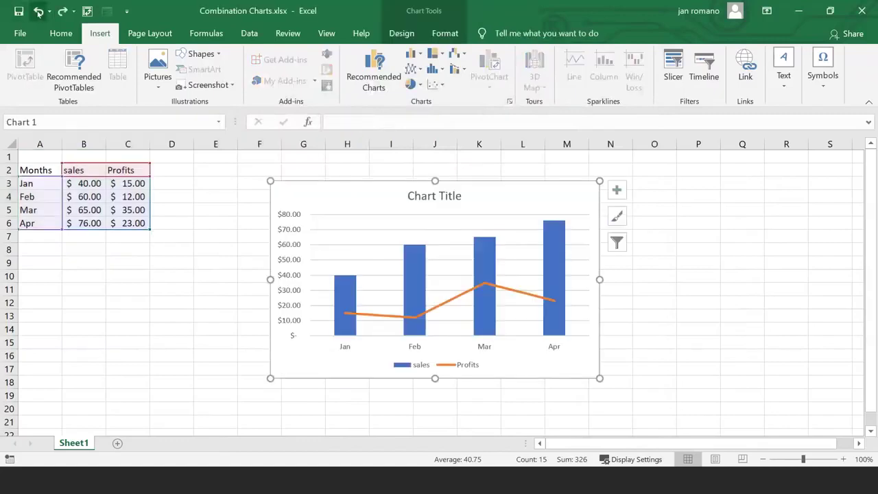
pyautogui.moveTo(463, 190); pyautogui.dragTo(444, 198)
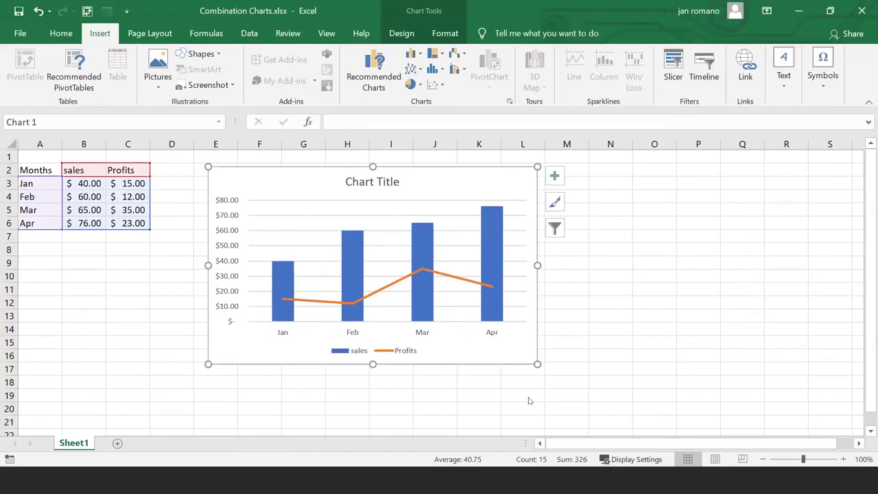
# Step: Switch to the PowerPoint slide show and advance to the Create A Chart From Multiple Worksheets slide
pyautogui.hotkey('alt', 'Tab')
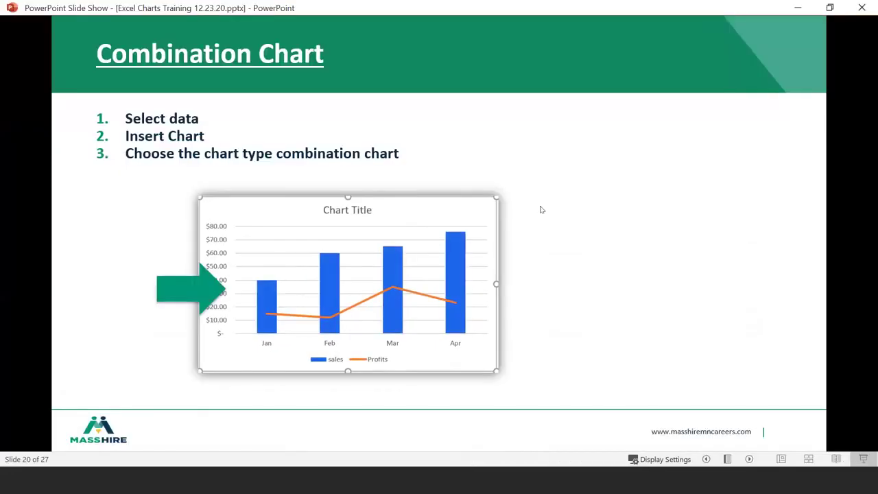
pyautogui.click(584, 171)
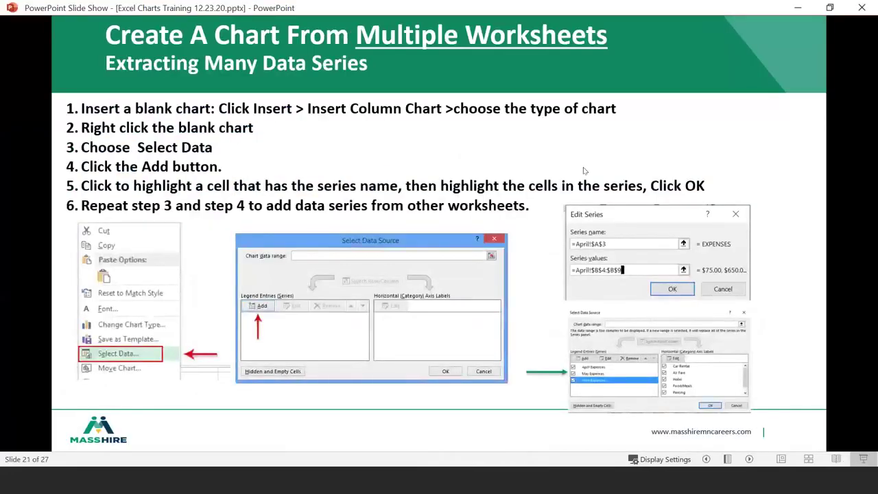
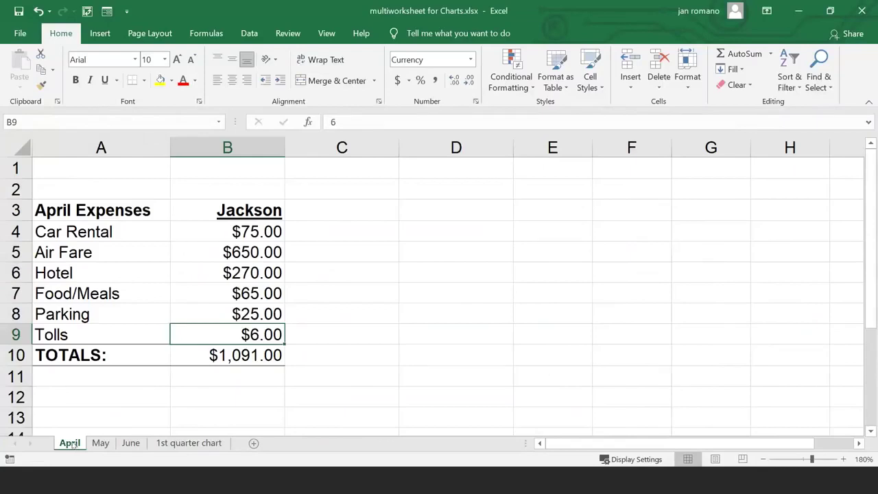
# Step: Look through the May and June expense sheets and view the whole chart on the 1st quarter chart sheet
pyautogui.click(100, 443)
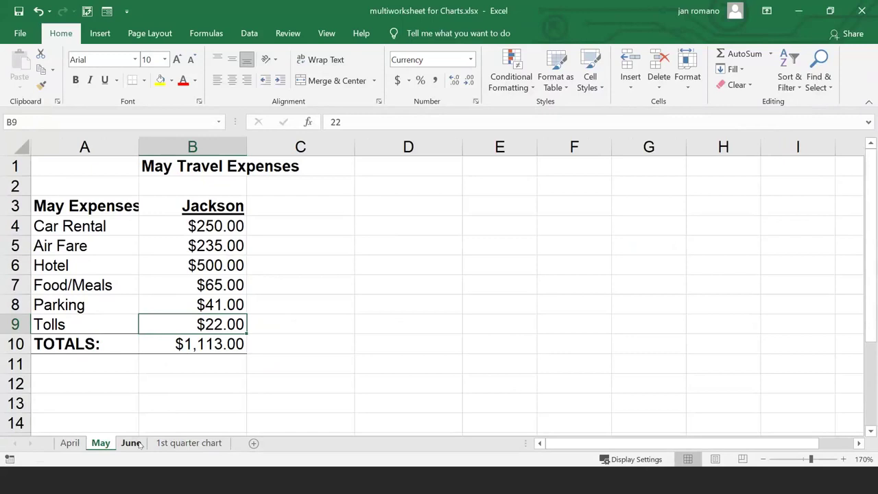
pyautogui.click(131, 444)
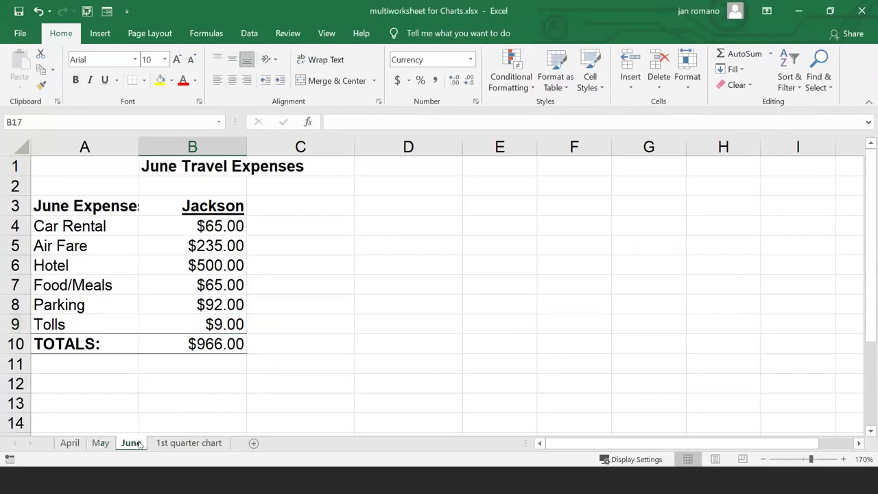
pyautogui.click(182, 443)
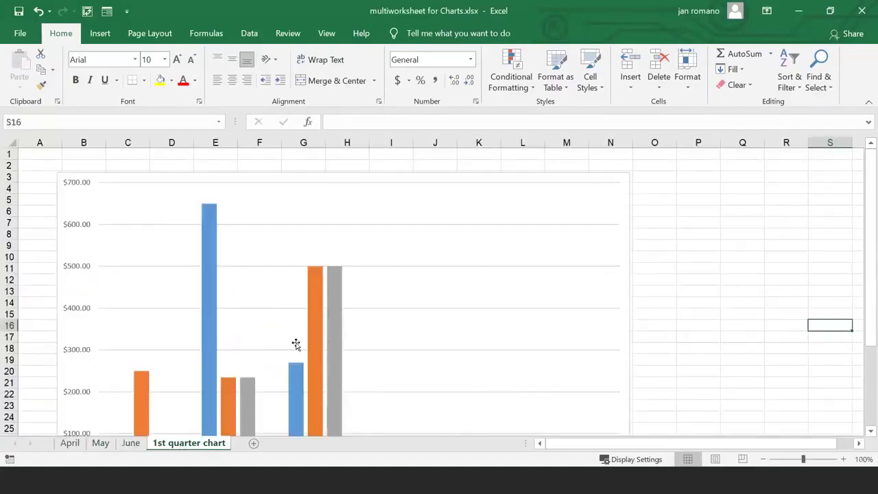
pyautogui.click(450, 198)
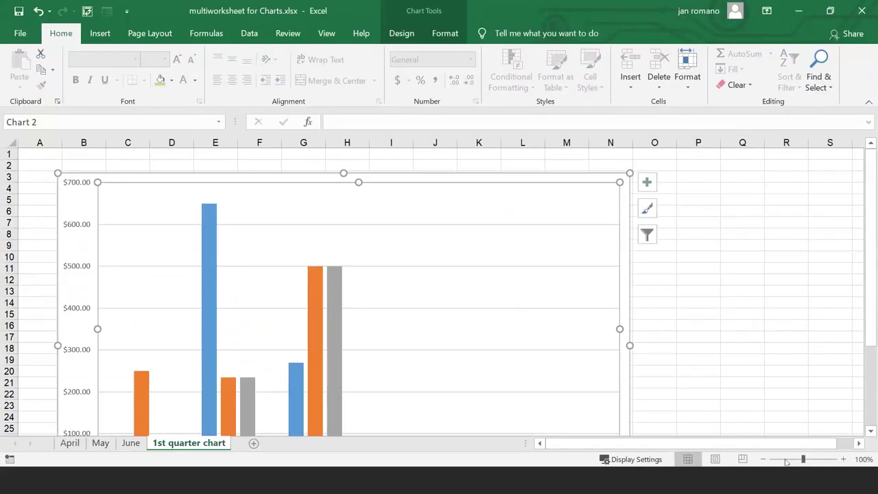
pyautogui.click(764, 459)
pyautogui.click(764, 459)
pyautogui.click(764, 459)
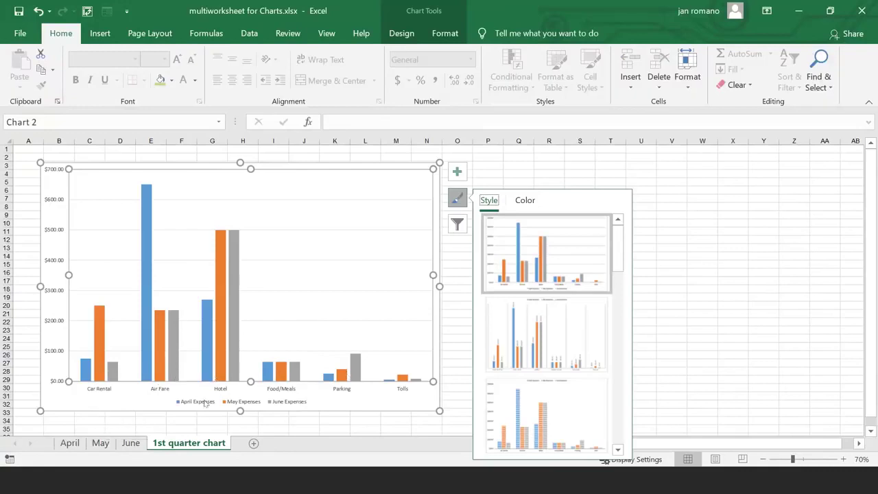
# Step: Compare the expense categories in A3:A10 across the April, May and June sheets
pyautogui.click(71, 443)
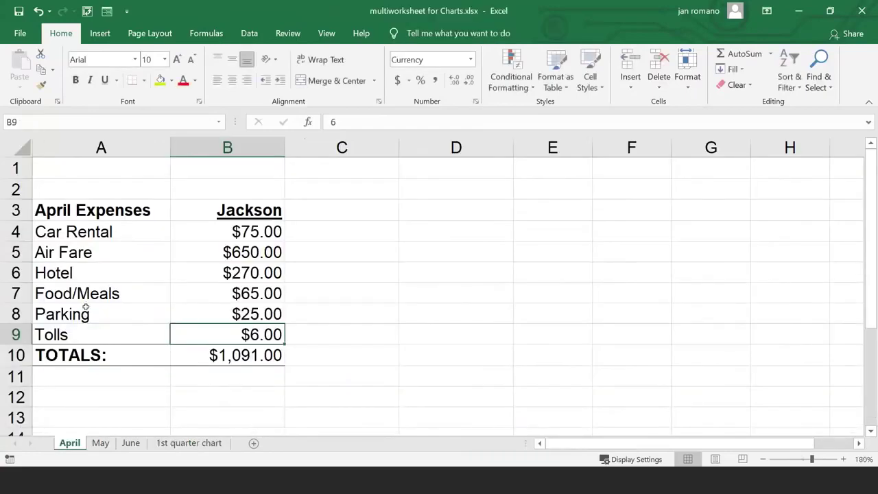
pyautogui.click(42, 209)
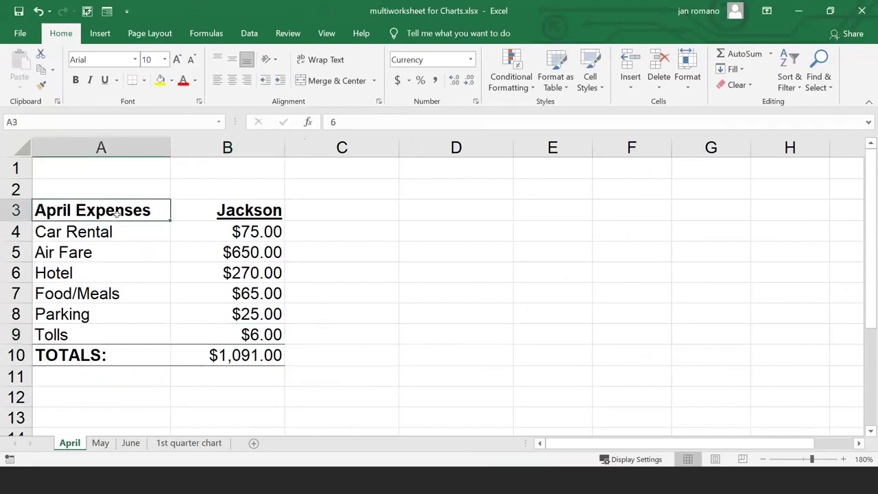
pyautogui.moveTo(116, 214); pyautogui.dragTo(121, 354)
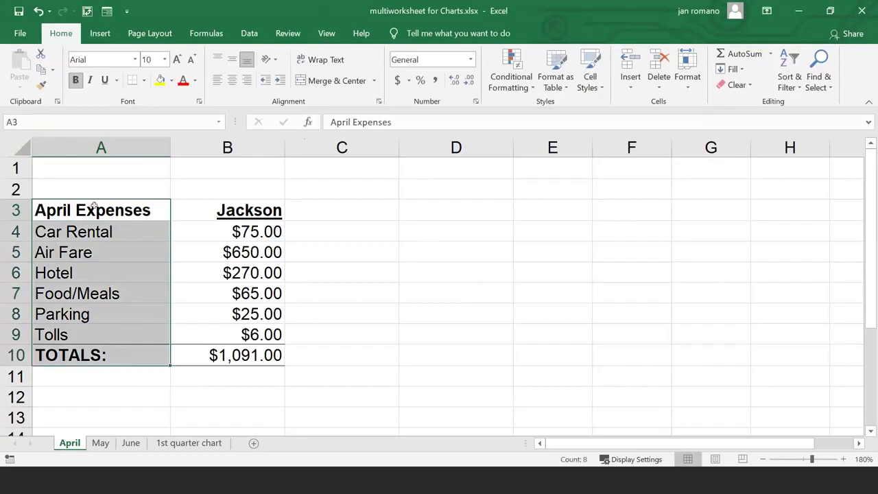
pyautogui.click(99, 443)
pyautogui.moveTo(58, 206); pyautogui.dragTo(57, 348)
pyautogui.click(131, 442)
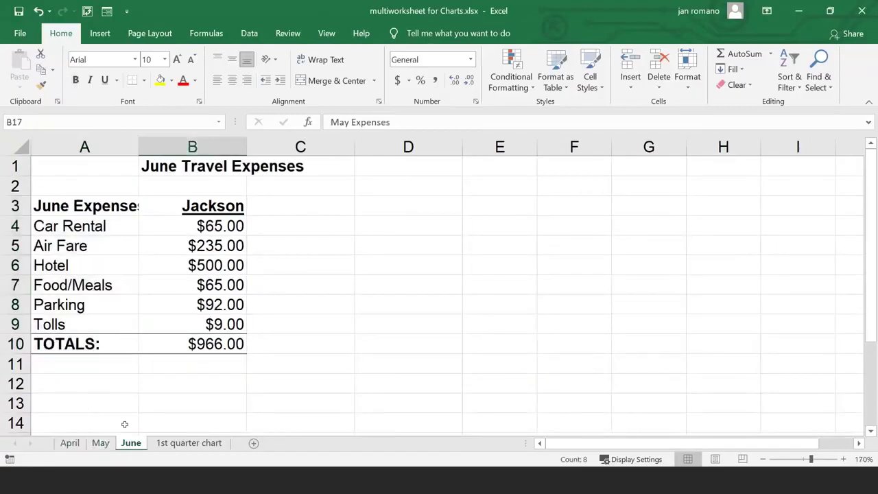
pyautogui.moveTo(58, 205); pyautogui.dragTo(59, 346)
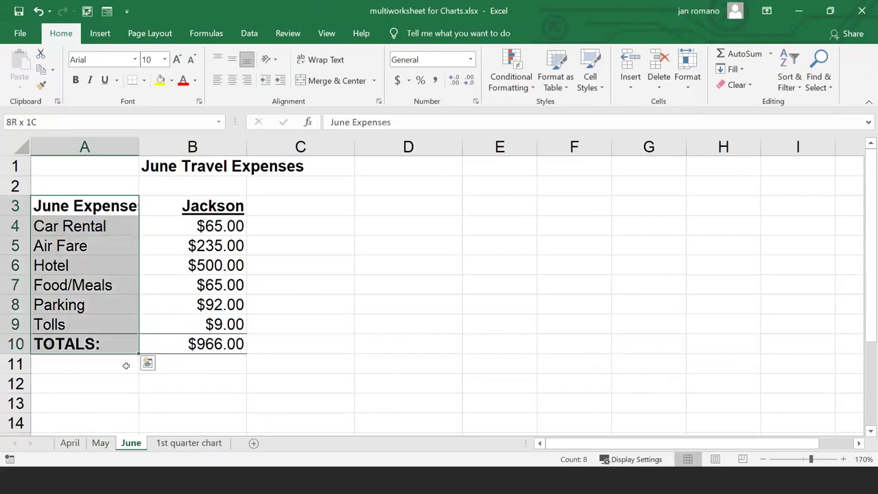
pyautogui.click(59, 369)
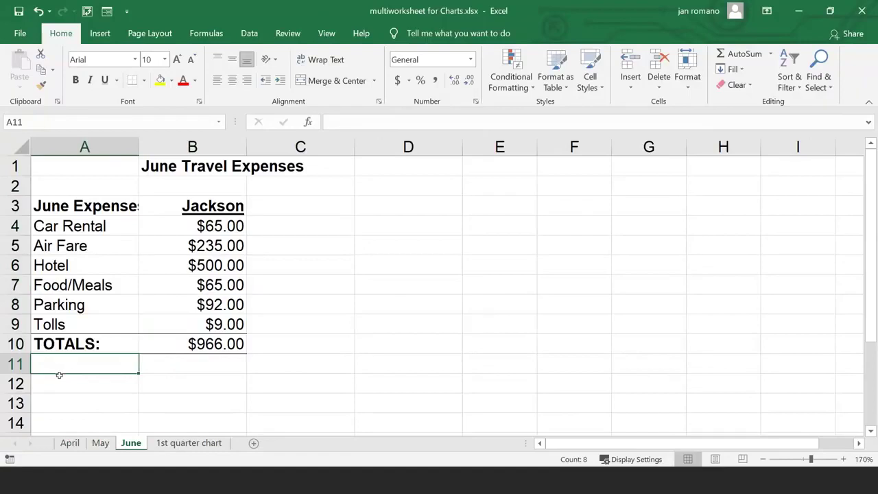
pyautogui.click(69, 443)
pyautogui.click(200, 443)
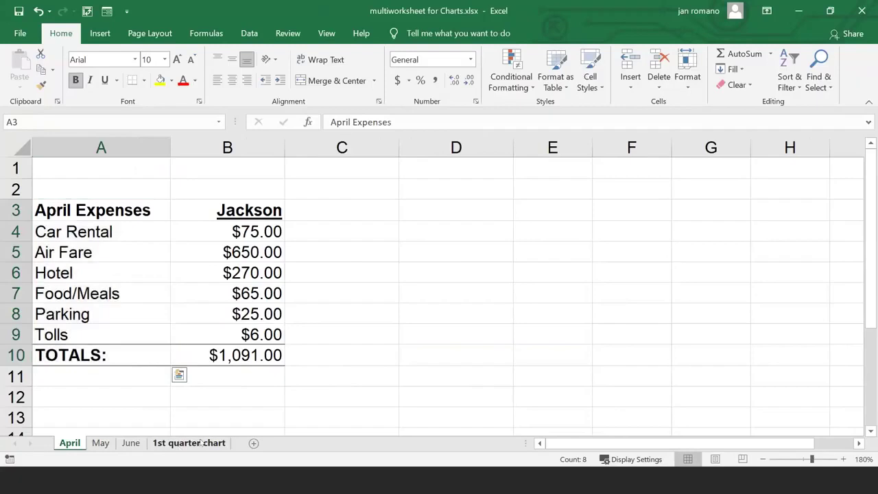
# Step: Add a new blank worksheet after the 1st quarter chart sheet
pyautogui.click(253, 444)
pyautogui.click(843, 459)
pyautogui.click(843, 458)
pyautogui.click(843, 459)
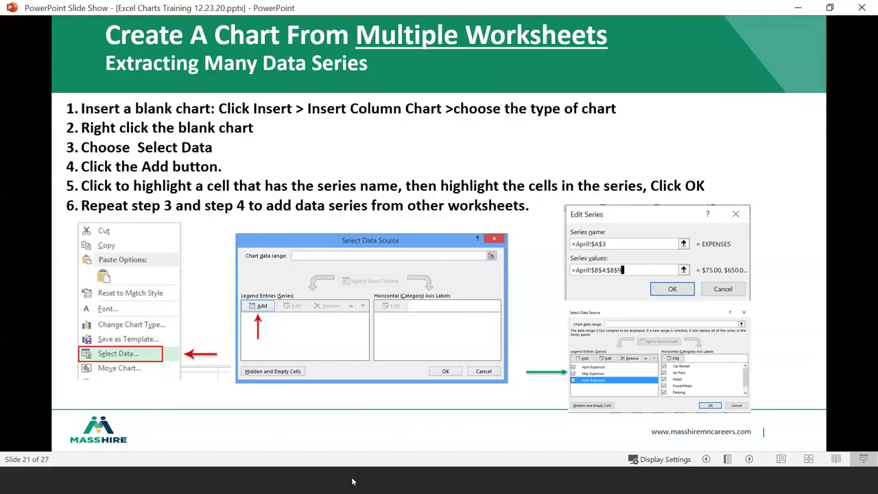
# Step: Return from the slide show to the Excel workbook and insert a blank 2-D clustered column chart on Sheet1
pyautogui.hotkey('alt', 'Tab')
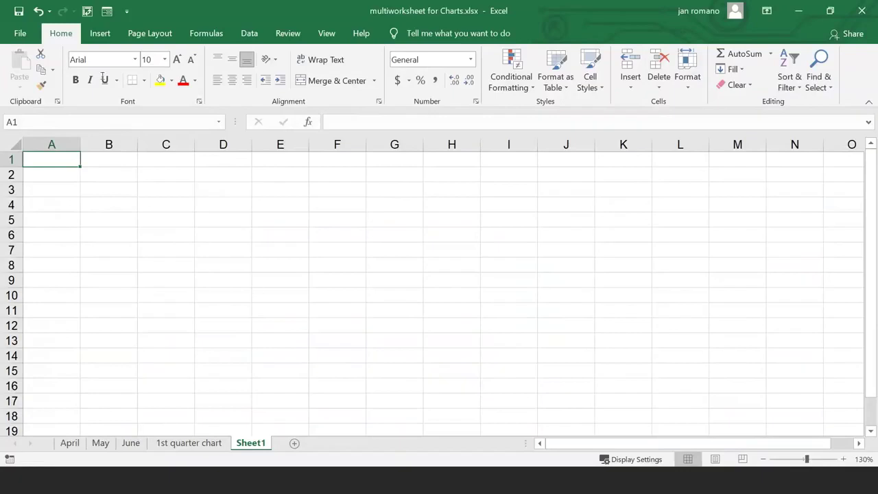
pyautogui.click(100, 34)
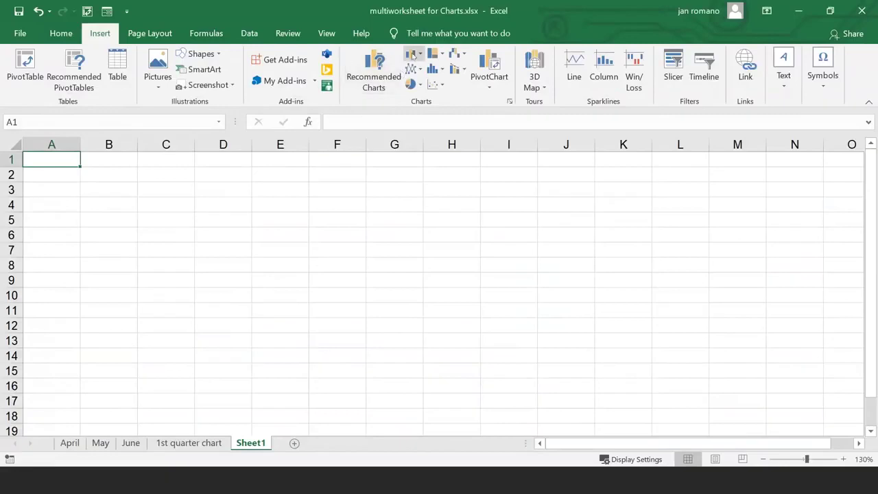
pyautogui.click(412, 54)
pyautogui.click(412, 54)
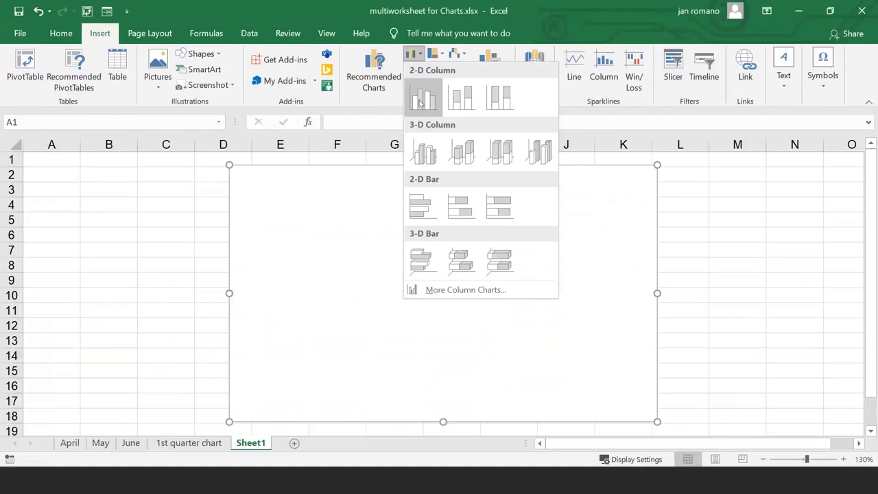
pyautogui.click(421, 103)
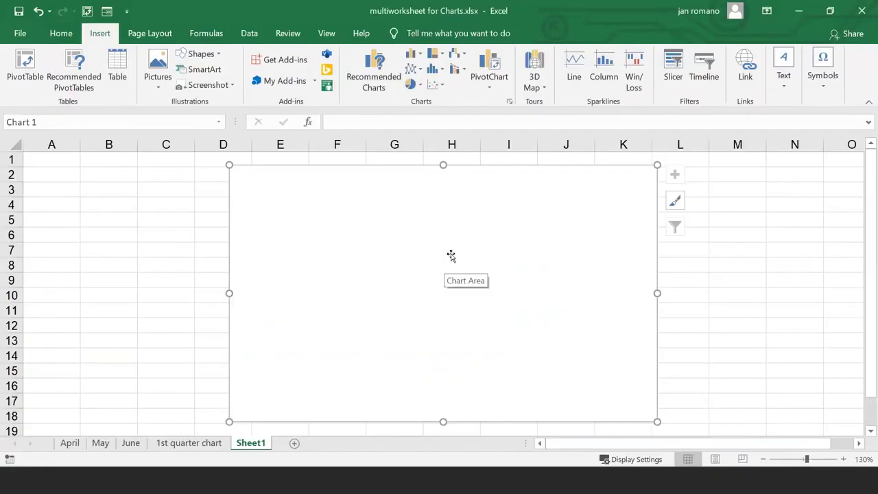
# Step: Add a data series to the blank Sheet1 chart and take its name from cell A3 on the April sheet
pyautogui.rightClick(426, 226)
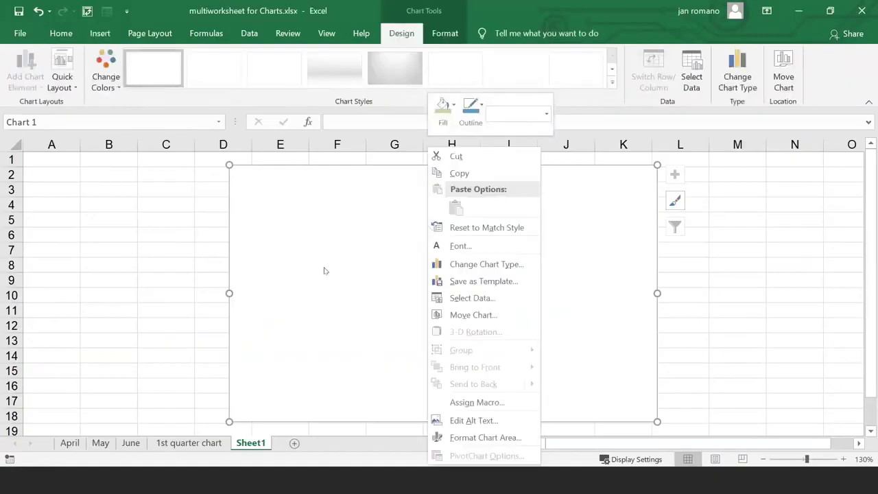
pyautogui.click(485, 299)
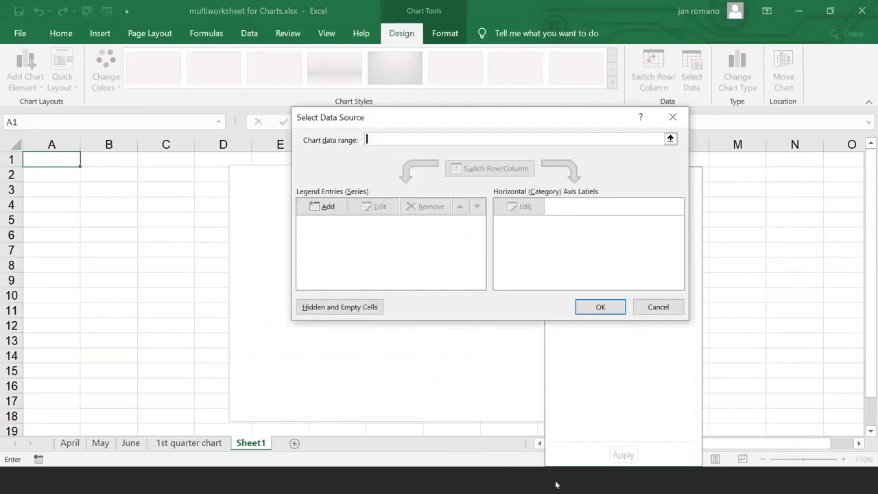
pyautogui.click(299, 425)
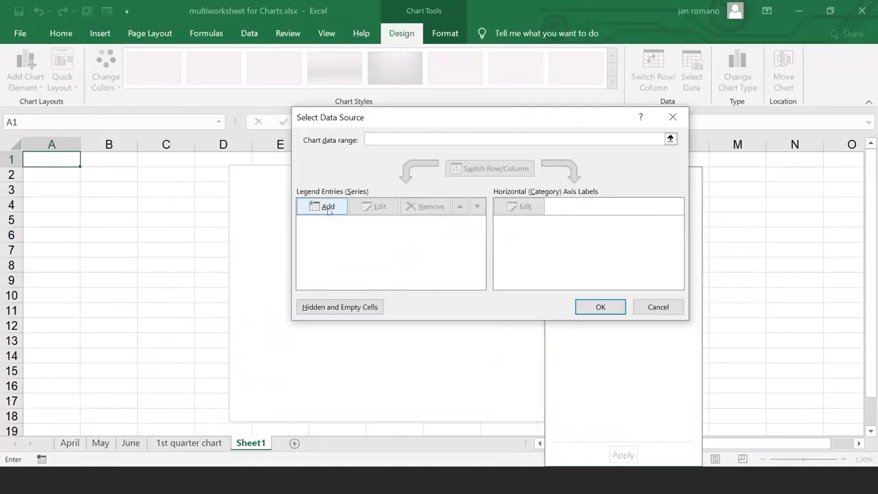
pyautogui.click(328, 209)
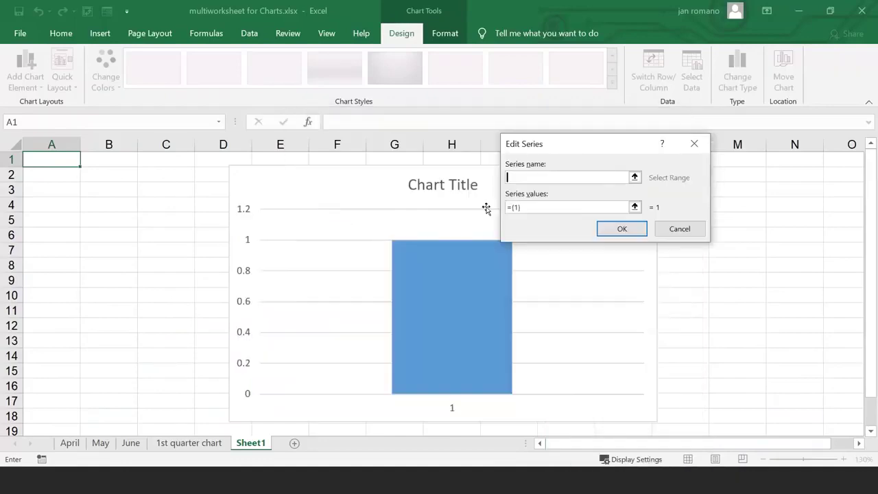
pyautogui.click(69, 443)
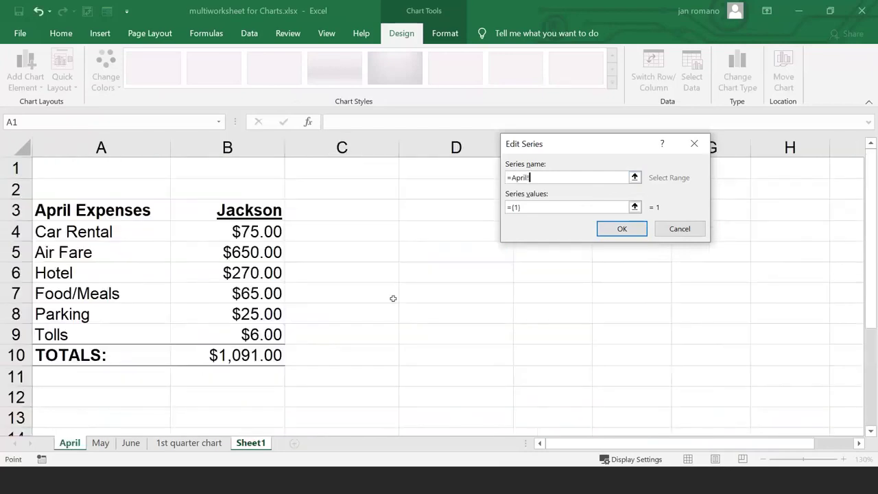
pyautogui.click(70, 205)
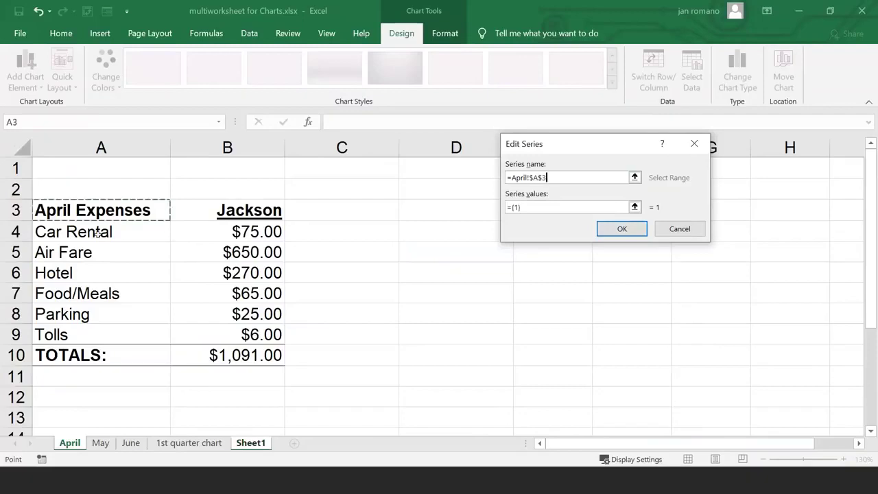
pyautogui.click(91, 208)
pyautogui.press('Tab')
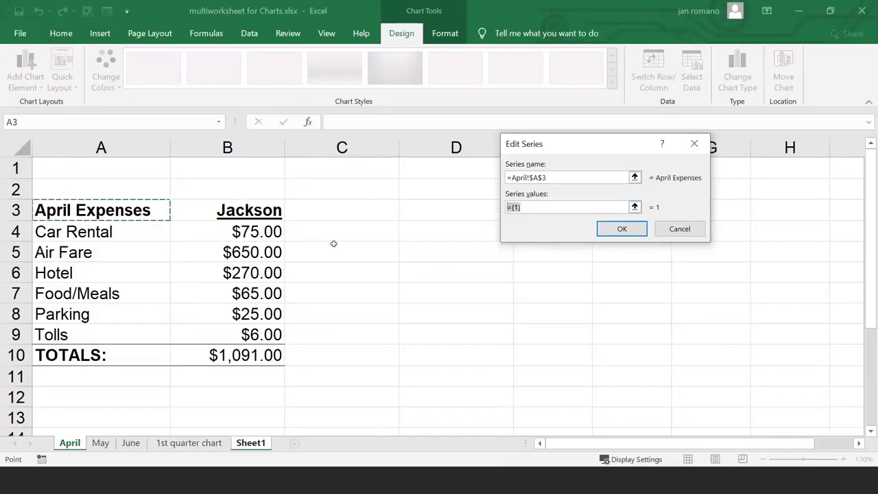
# Step: Try to use A4:B9 on the April sheet as the series values
pyautogui.click(108, 229)
pyautogui.moveTo(107, 229); pyautogui.dragTo(259, 337)
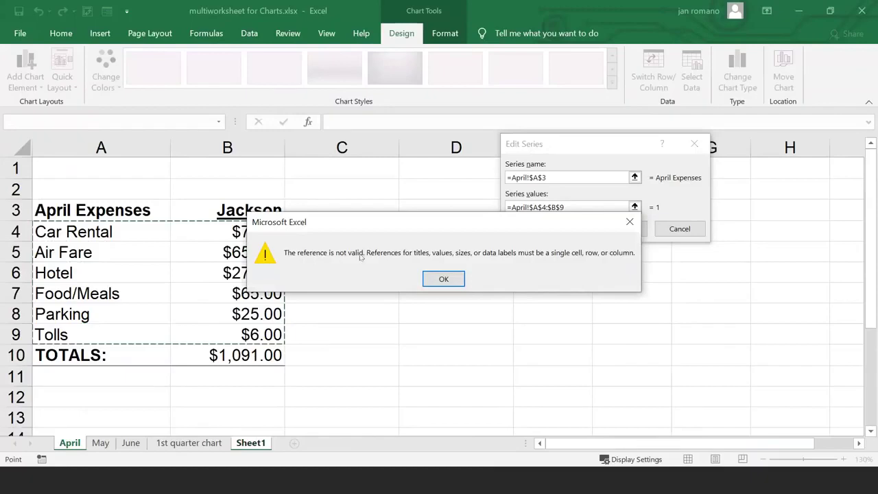
pyautogui.click(629, 221)
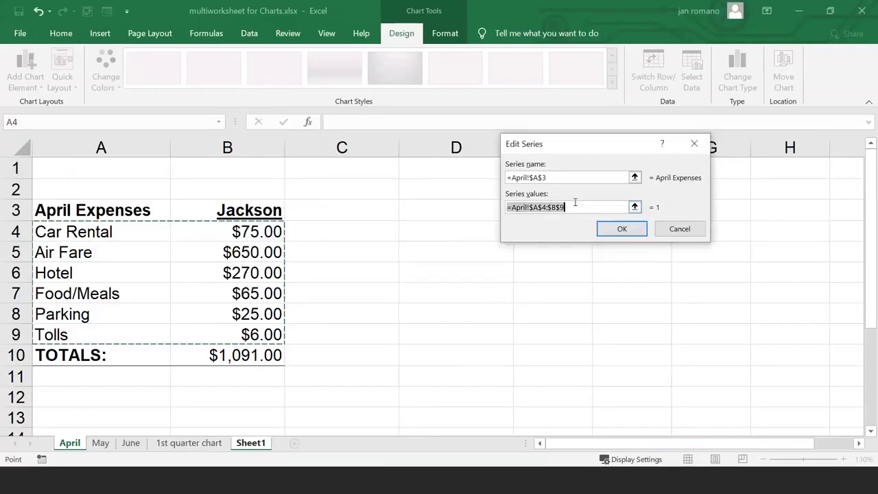
# Step: Set the April Expenses series values to B4:B9 on the April sheet and accept the series
pyautogui.press('BackSpace')
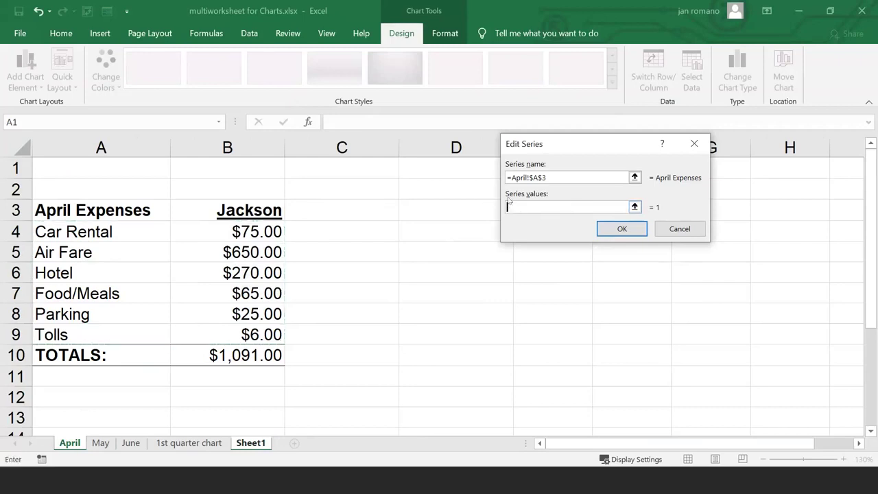
pyautogui.moveTo(261, 231); pyautogui.dragTo(271, 338)
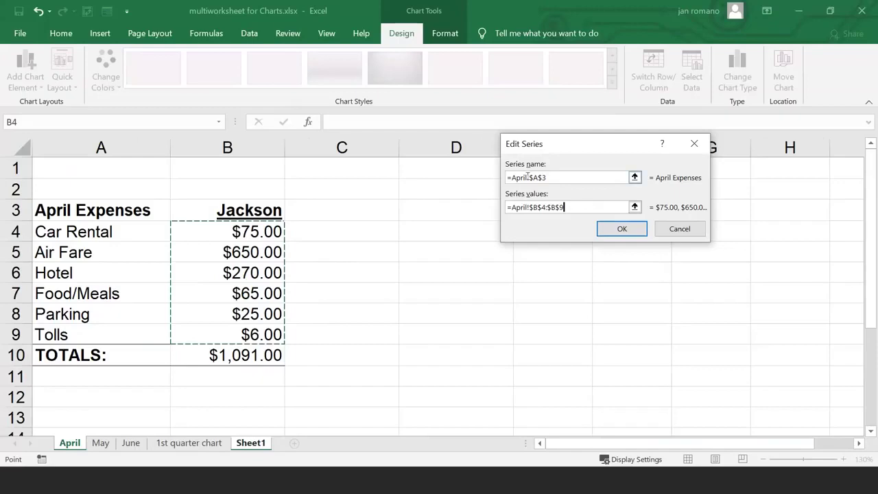
pyautogui.click(621, 229)
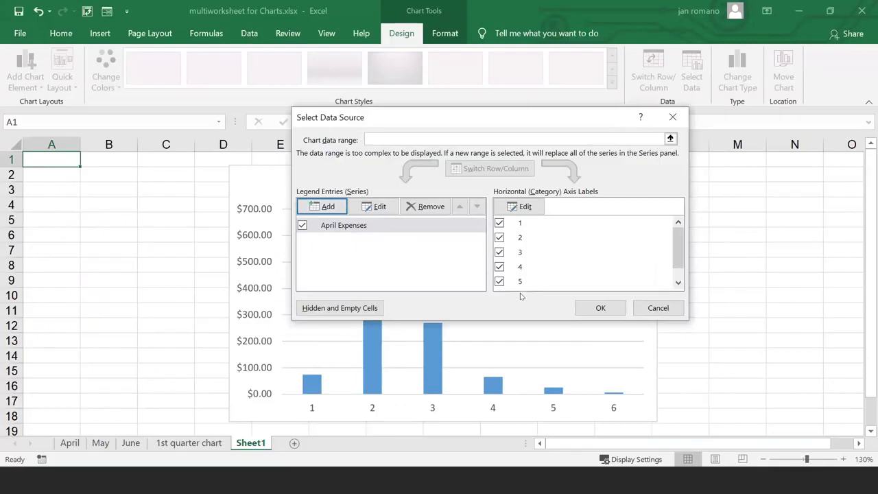
# Step: Set the horizontal axis labels for the April Expenses series to A4:A9 on the April sheet
pyautogui.click(525, 206)
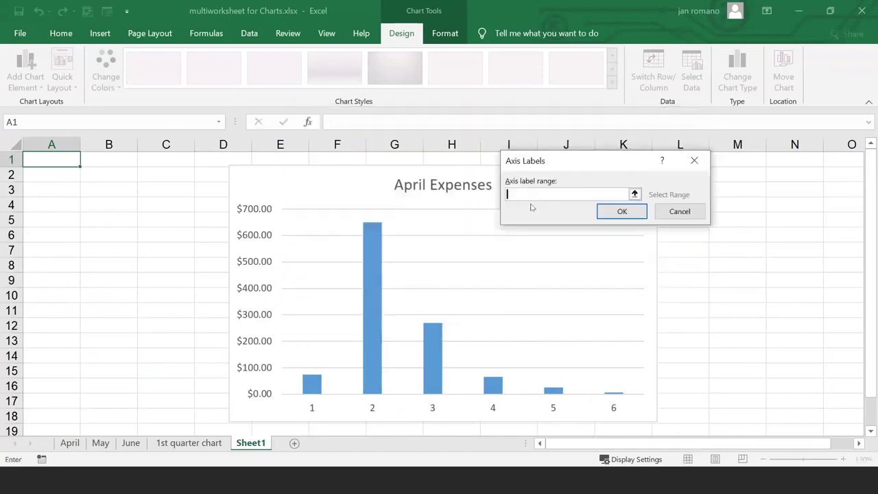
pyautogui.click(71, 443)
pyautogui.moveTo(68, 229); pyautogui.dragTo(55, 334)
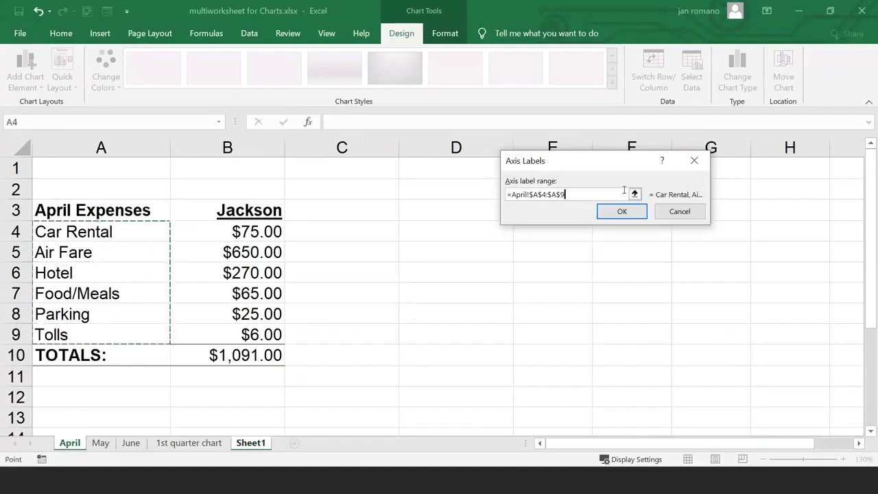
pyautogui.click(622, 211)
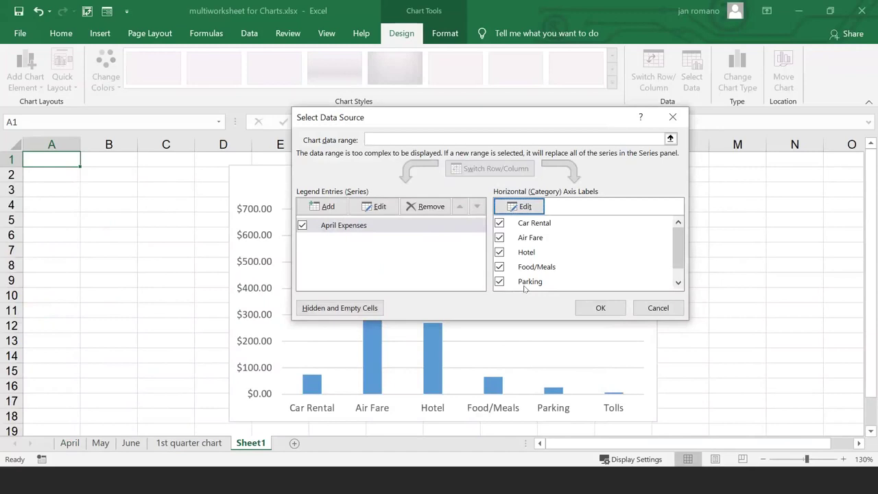
# Step: Add a second series from the May sheet, with its name from A3 and its values from B4:B9
pyautogui.click(328, 208)
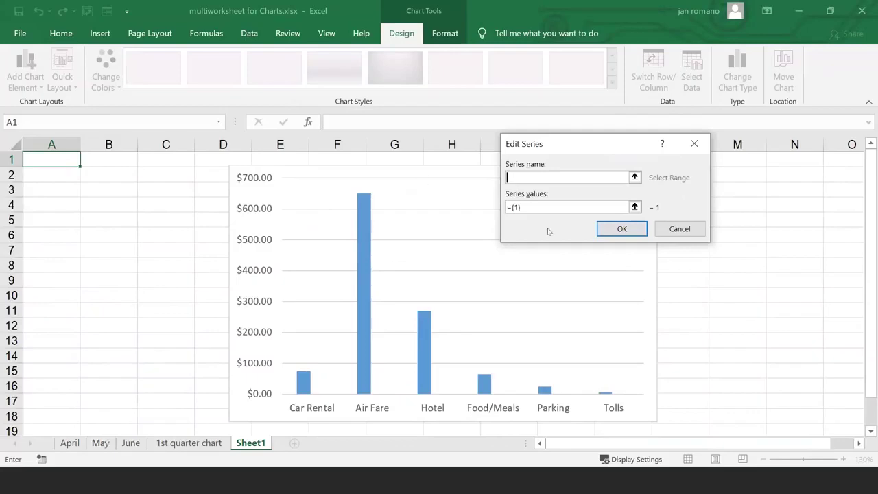
pyautogui.click(100, 442)
pyautogui.click(89, 203)
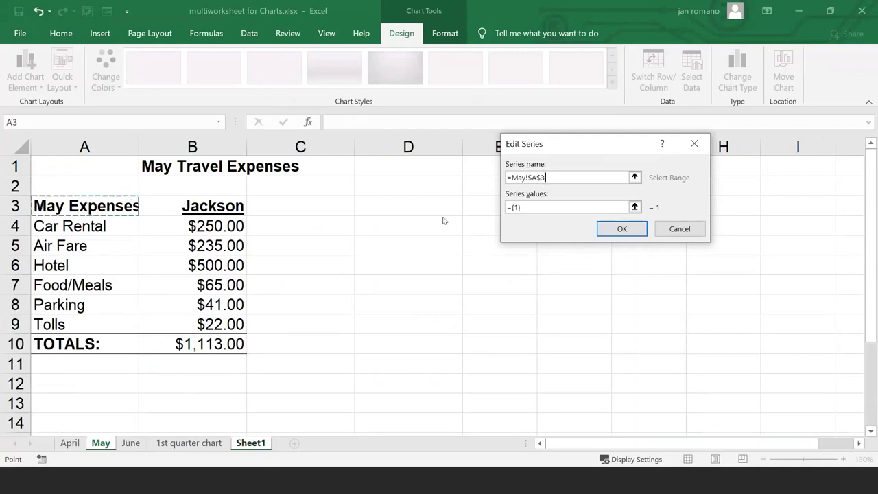
pyautogui.click(515, 206)
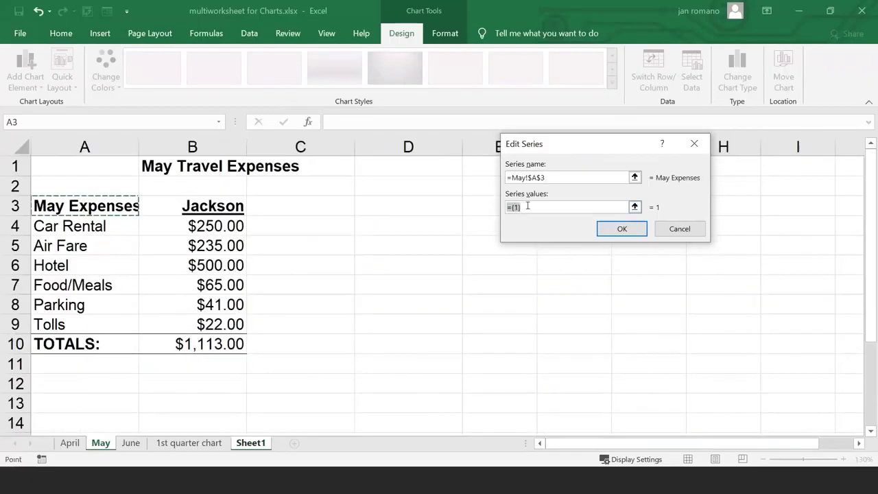
pyautogui.moveTo(195, 220); pyautogui.dragTo(205, 318)
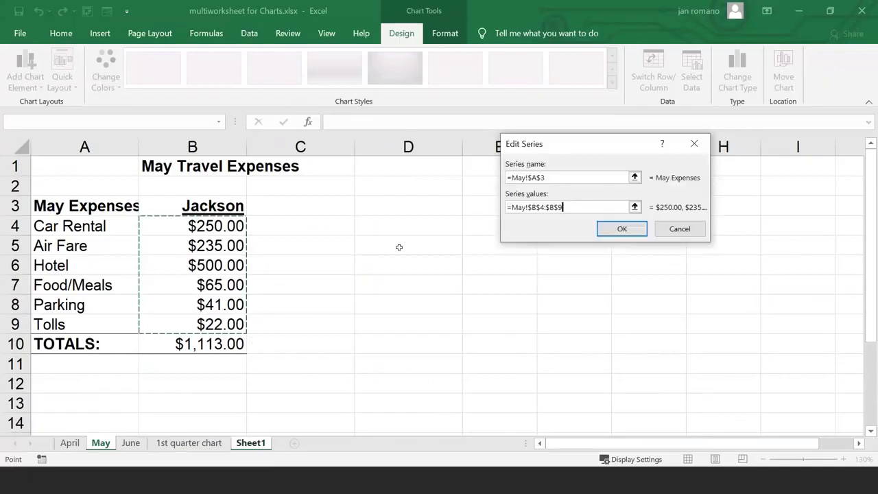
pyautogui.click(622, 229)
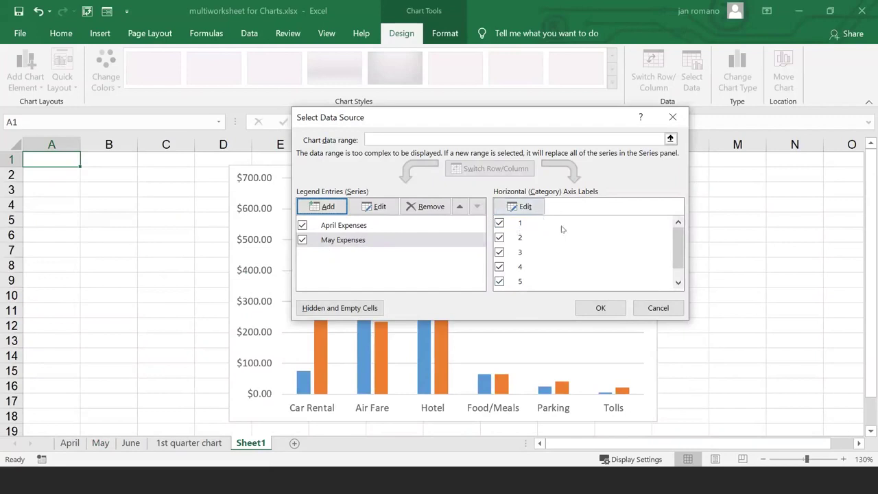
# Step: Set the horizontal axis labels for the May Expenses series to A4:A9 on the May sheet
pyautogui.click(526, 207)
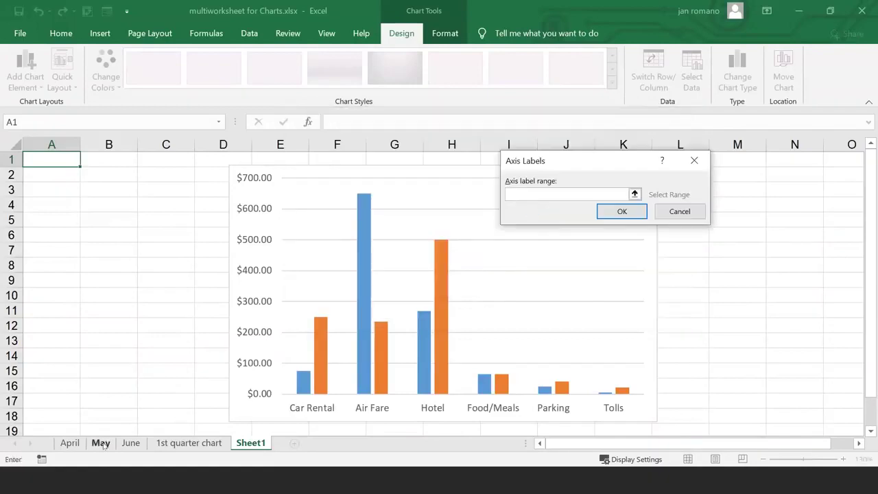
pyautogui.click(101, 443)
pyautogui.moveTo(71, 226); pyautogui.dragTo(124, 320)
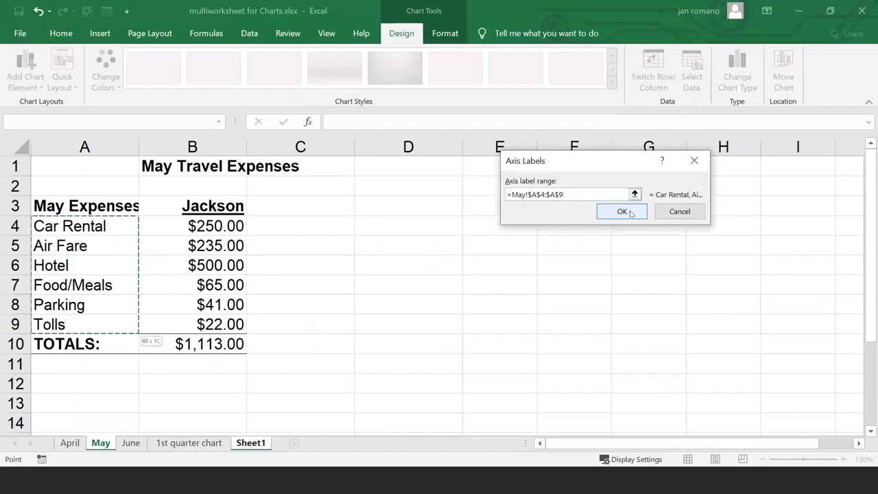
pyautogui.click(622, 212)
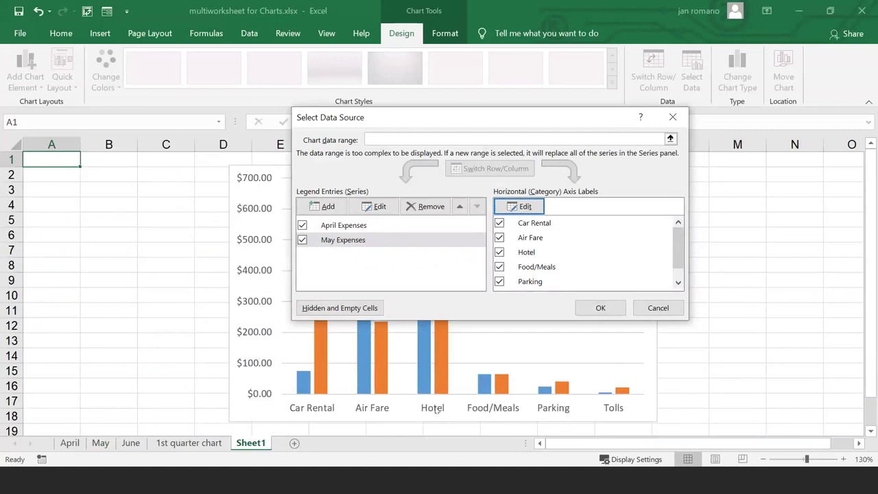
# Step: Add a third series from the June sheet, with its name from A3 and its values from B4:B9
pyautogui.click(336, 207)
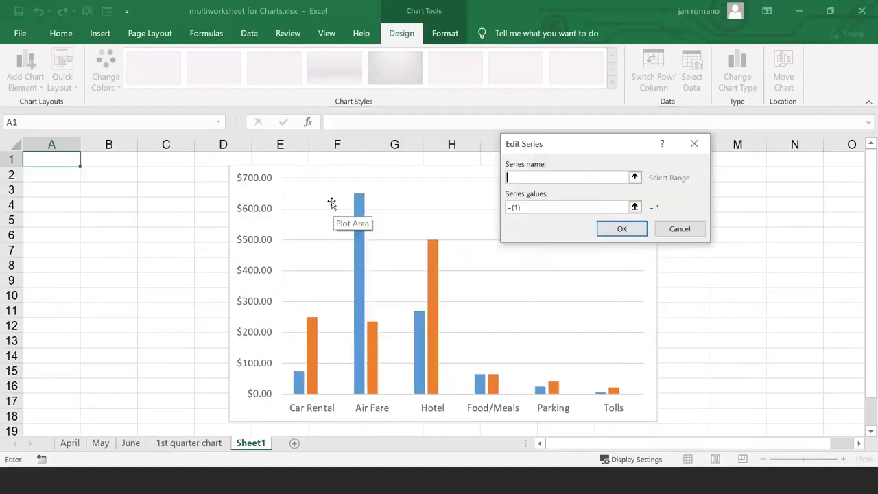
pyautogui.click(131, 443)
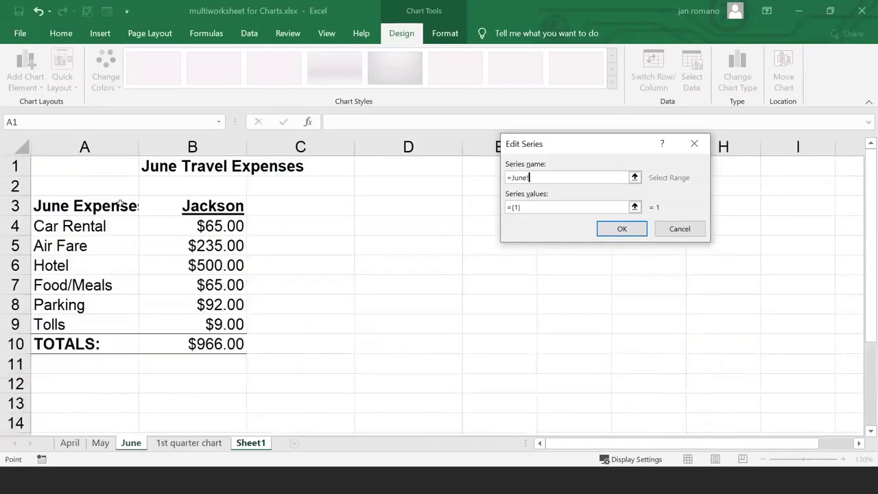
pyautogui.click(120, 204)
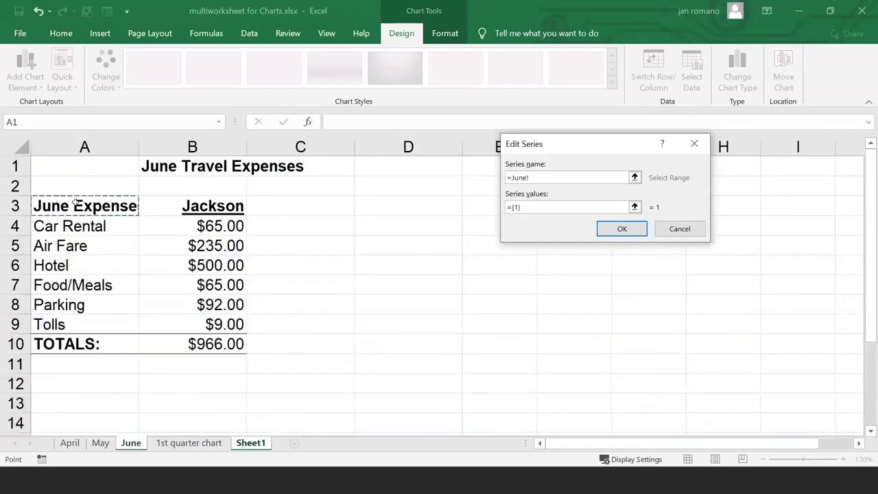
pyautogui.click(540, 207)
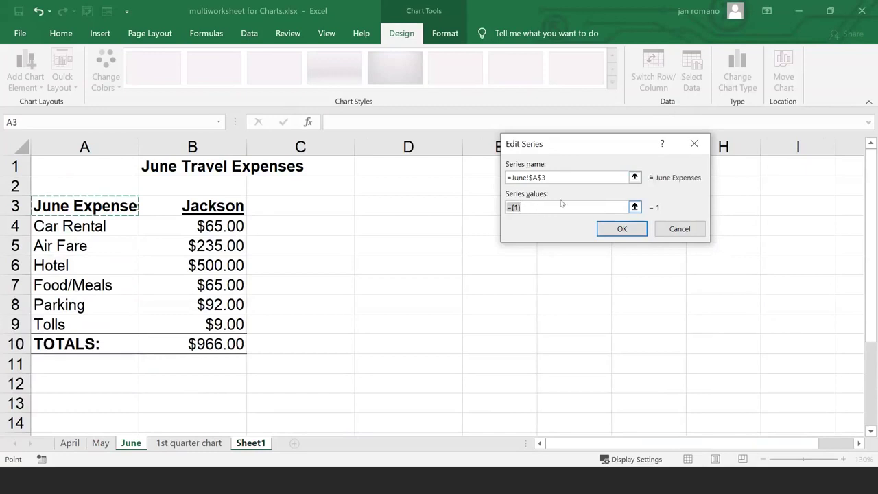
pyautogui.moveTo(209, 226); pyautogui.dragTo(218, 322)
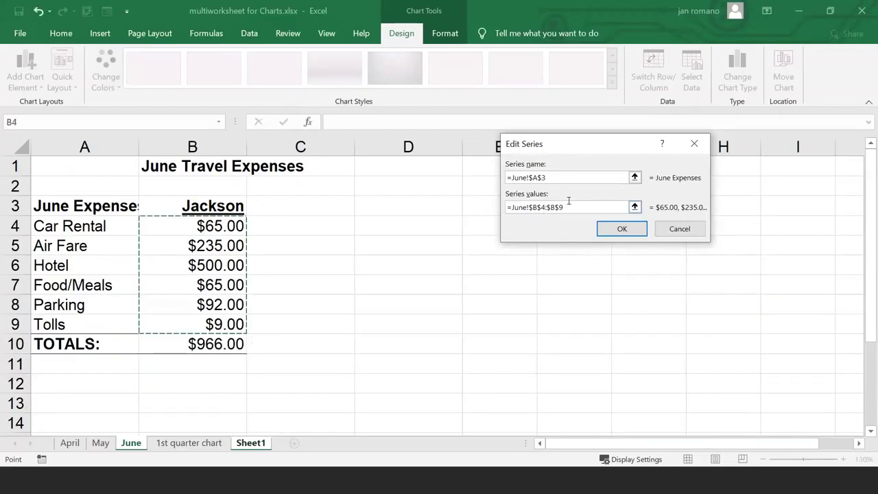
pyautogui.click(635, 232)
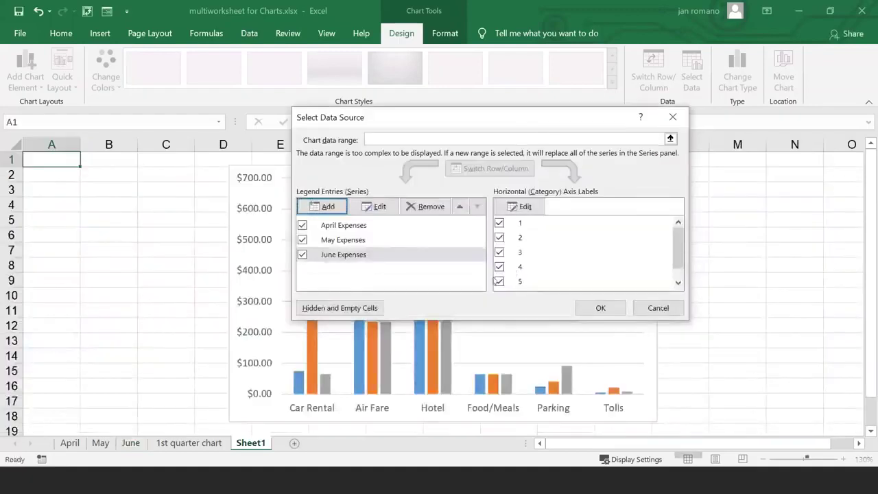
# Step: Set the June Expenses axis labels to A4:A9 on the June sheet and apply the data source to the chart
pyautogui.click(525, 207)
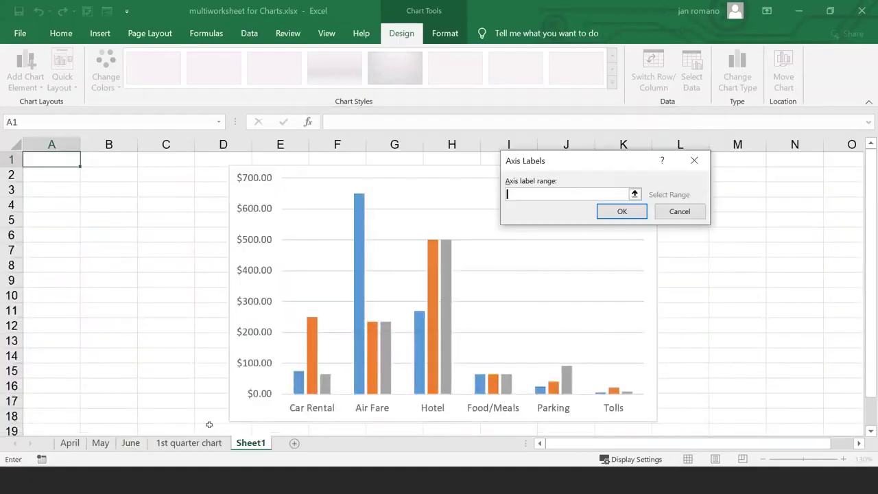
pyautogui.click(131, 443)
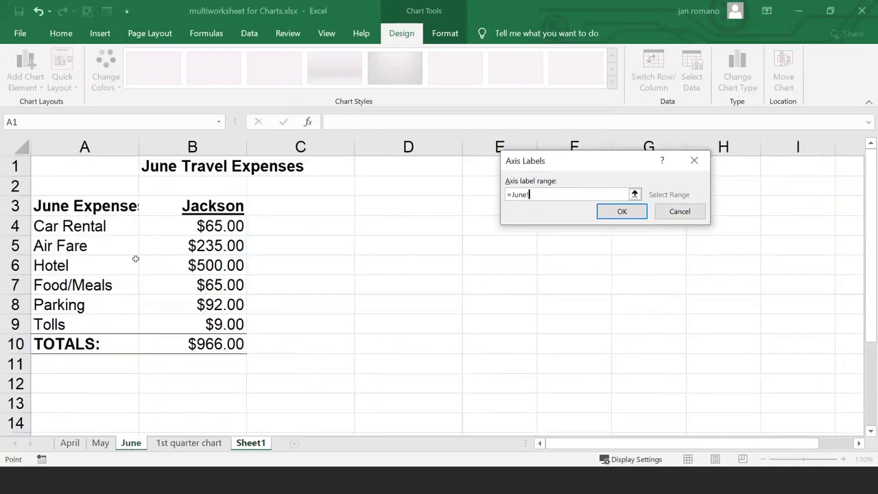
pyautogui.moveTo(81, 221); pyautogui.dragTo(64, 323)
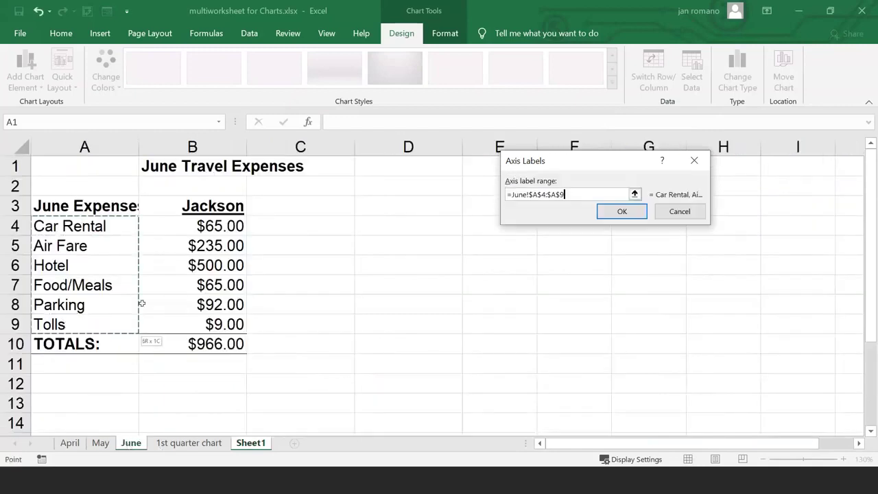
pyautogui.click(622, 212)
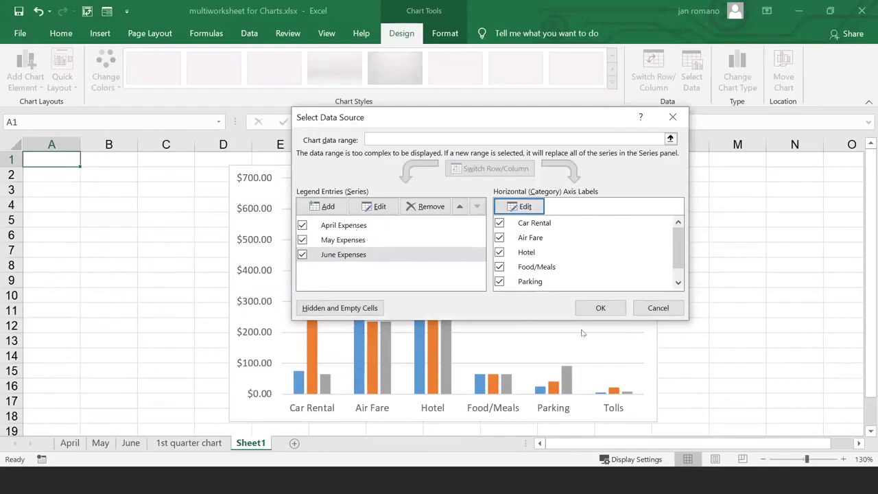
pyautogui.click(600, 308)
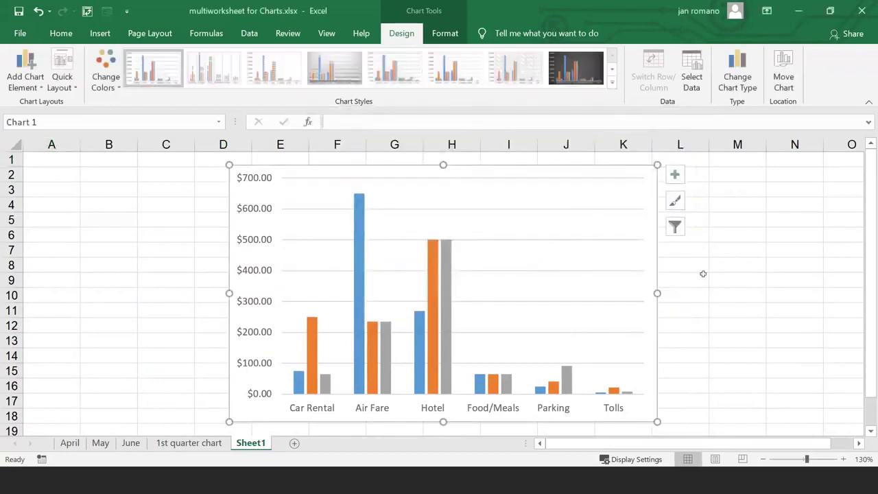
pyautogui.moveTo(297, 384)
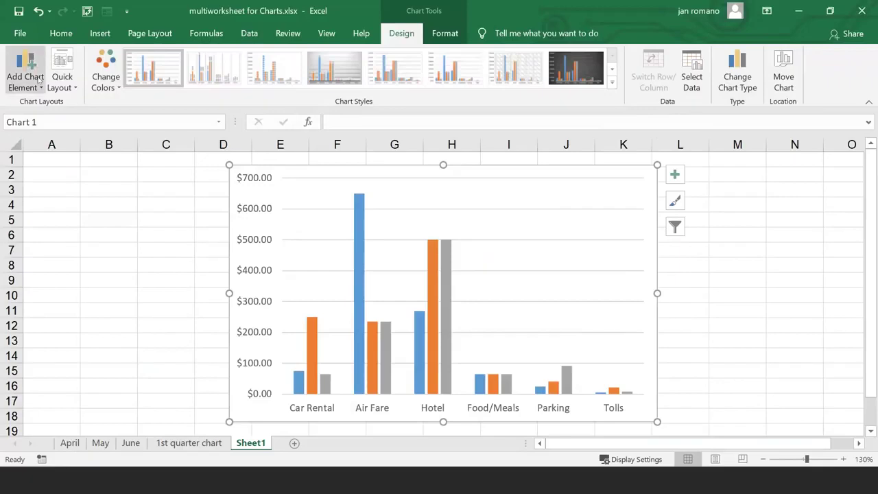
# Step: Add a legend at the top of the expenses chart and move the chart to about columns B through I
pyautogui.press('ctrl')
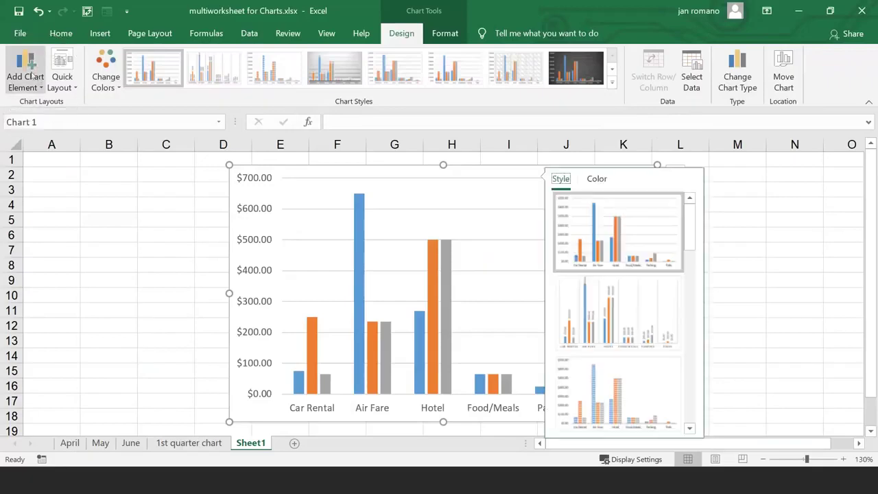
pyautogui.click(721, 176)
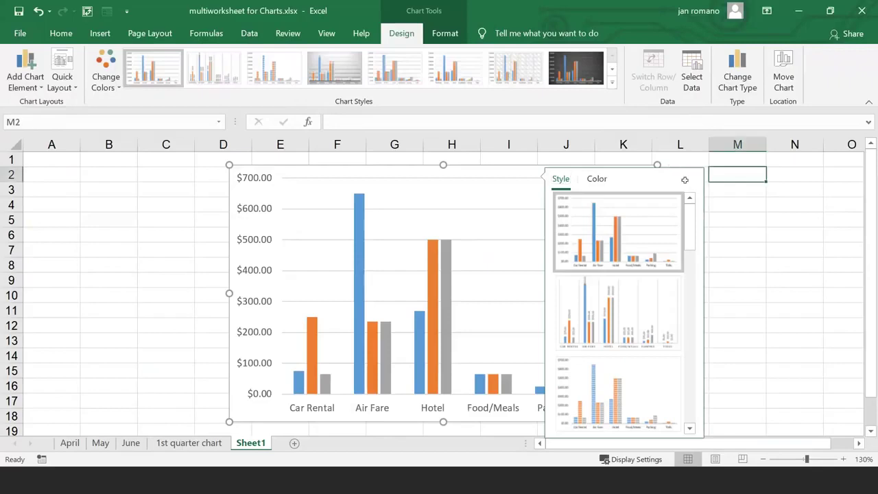
pyautogui.click(447, 186)
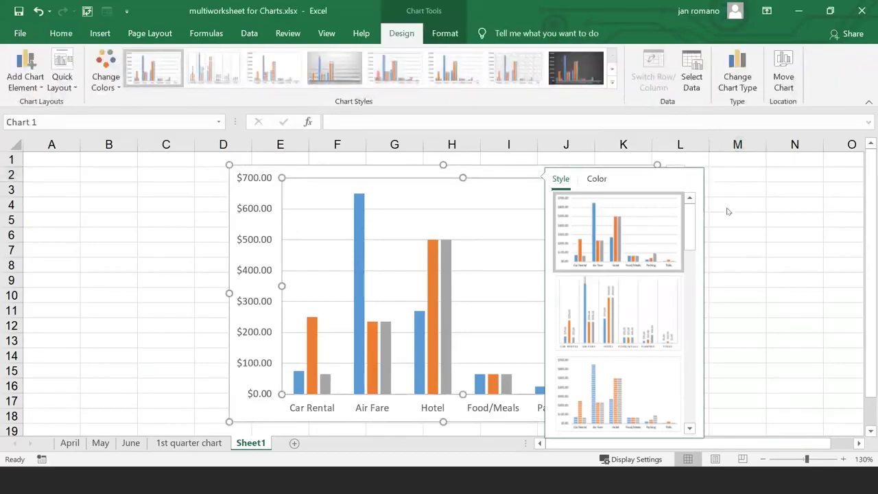
pyautogui.click(675, 171)
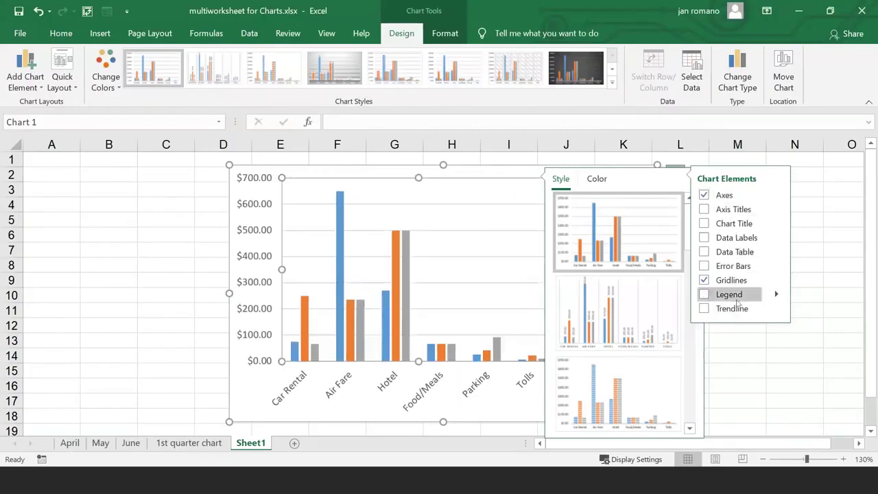
pyautogui.click(704, 295)
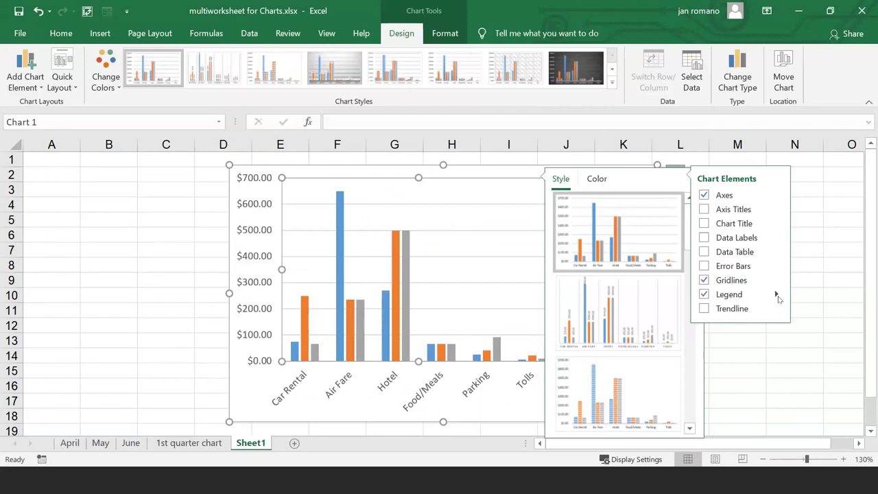
pyautogui.click(776, 294)
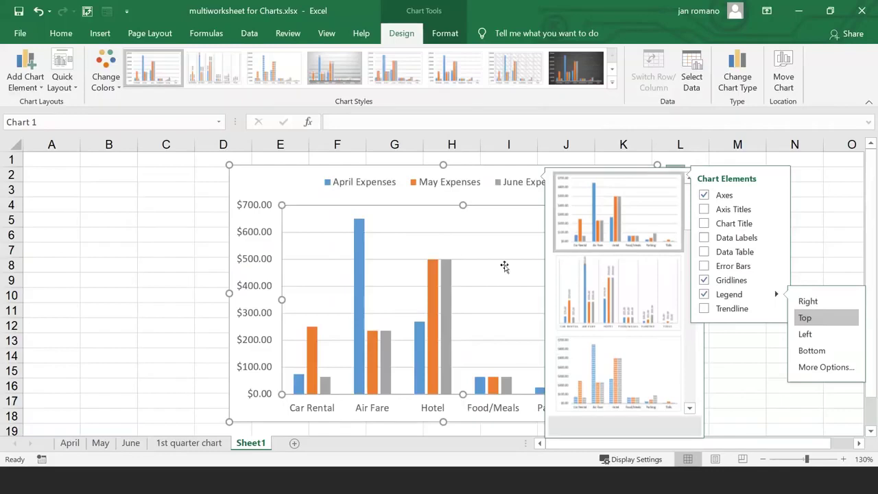
pyautogui.moveTo(257, 177); pyautogui.dragTo(142, 183)
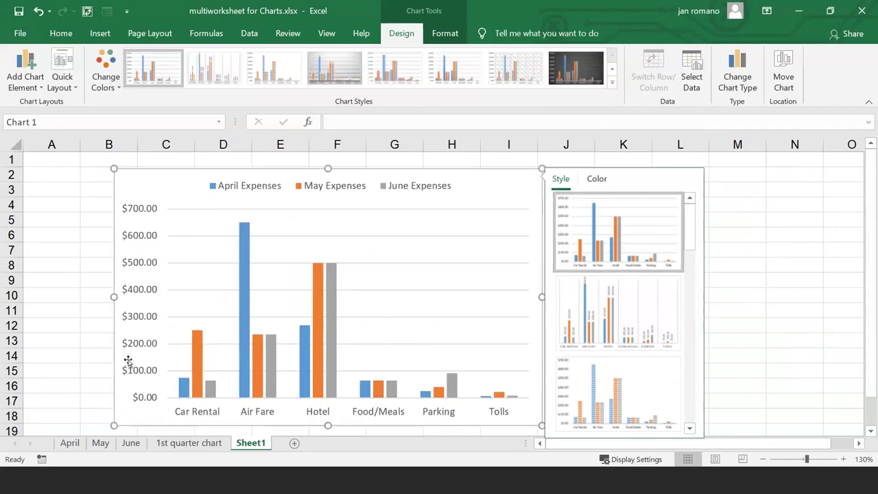
pyautogui.moveTo(496, 185); pyautogui.dragTo(463, 183)
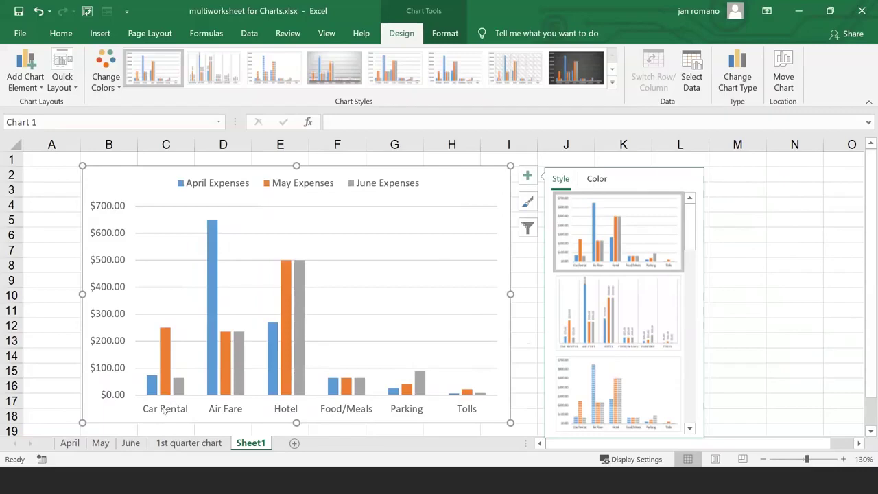
# Step: Set the Car Rental amount in B4 of the April sheet to 750 and return to the chart on Sheet1
pyautogui.moveTo(154, 390)
pyautogui.click(69, 442)
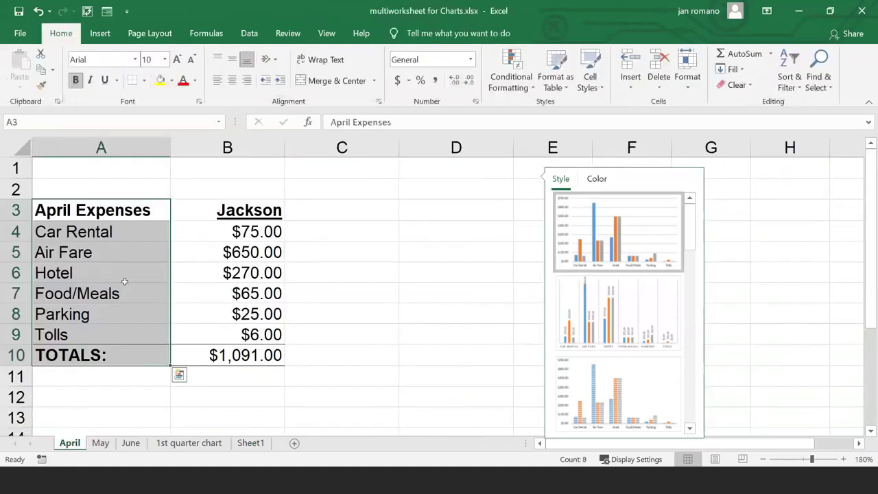
pyautogui.click(255, 232)
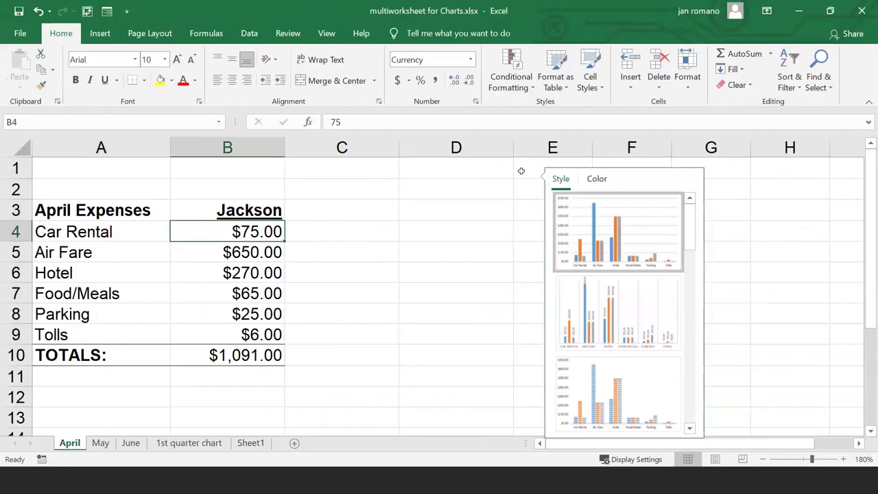
pyautogui.write('750')
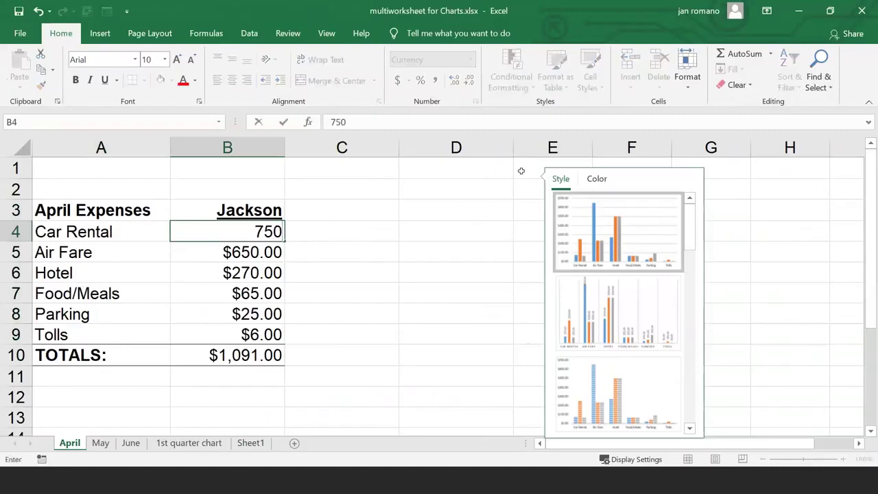
pyautogui.press('Return')
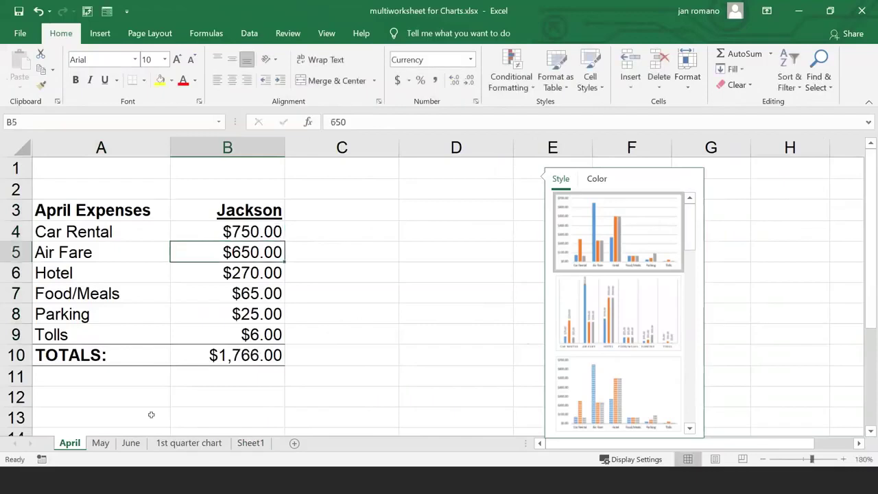
pyautogui.click(251, 443)
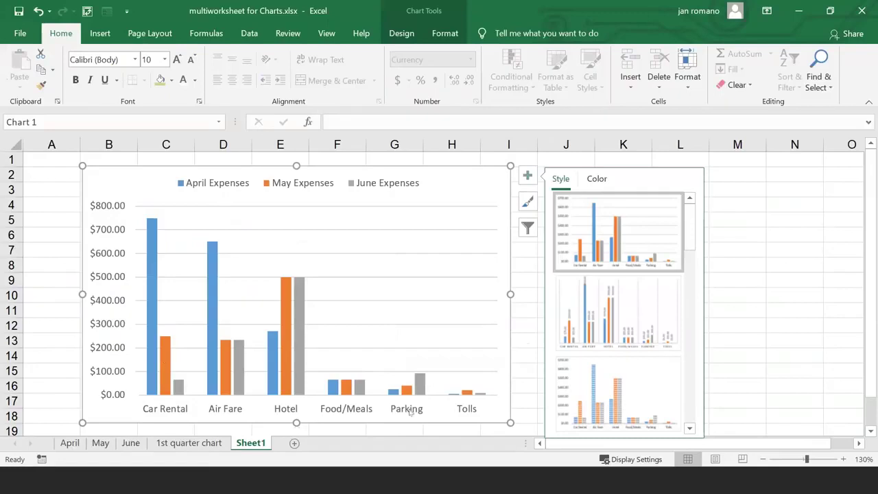
# Step: Apply the chart style with the dark gradient background to the expenses chart
pyautogui.click(408, 244)
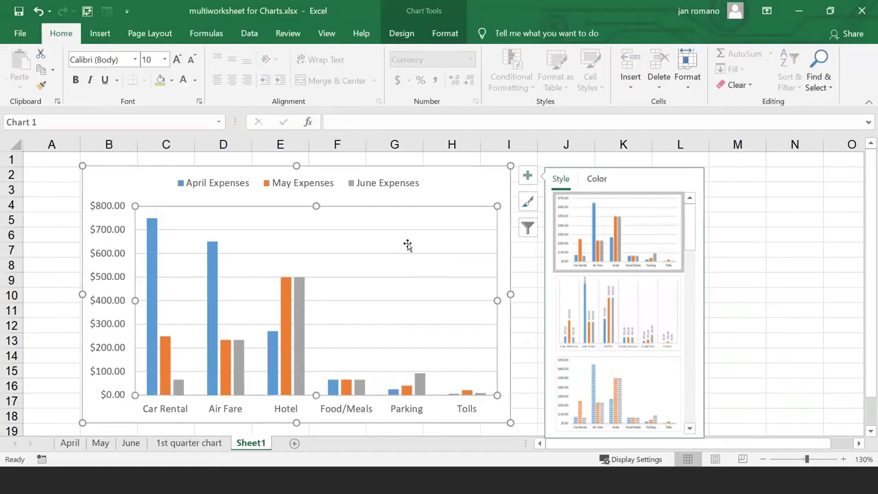
pyautogui.click(402, 33)
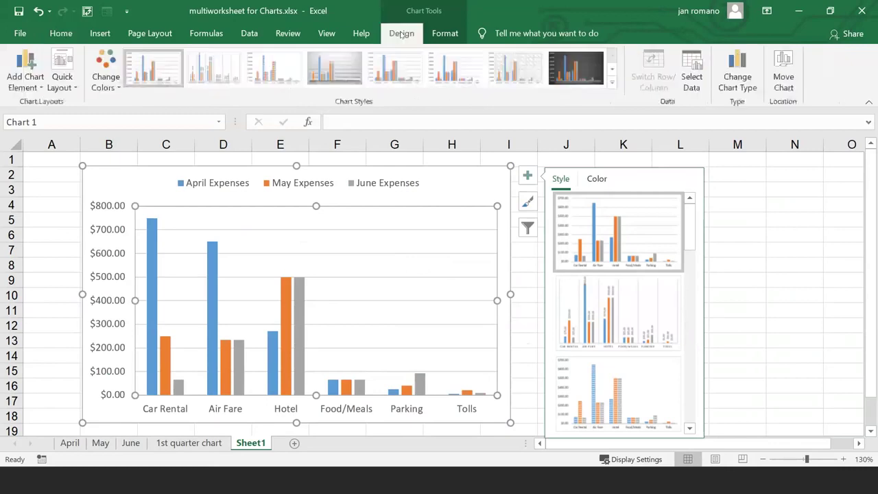
pyautogui.click(575, 67)
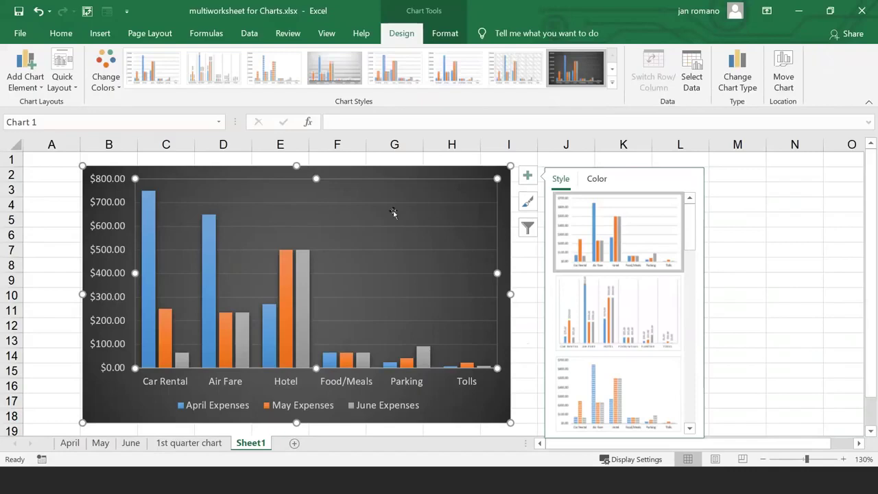
# Step: Add a chart title above the expenses chart with the text "Expenses"
pyautogui.click(31, 66)
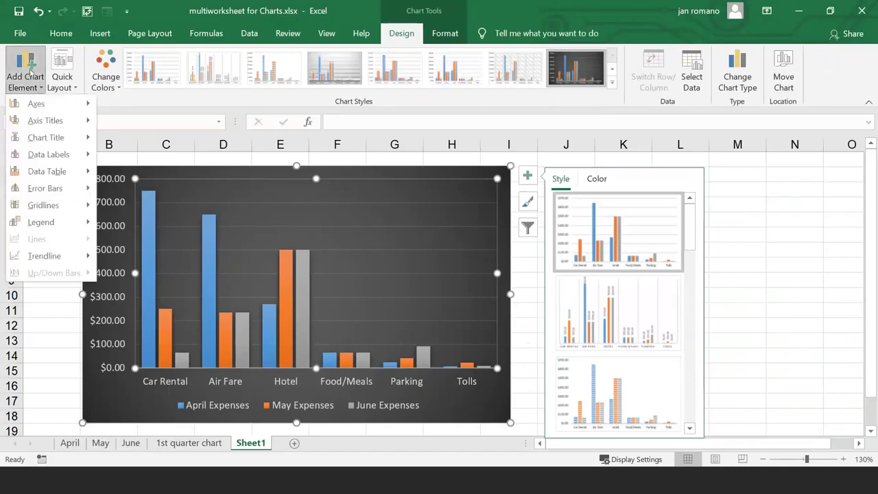
pyautogui.moveTo(52, 141)
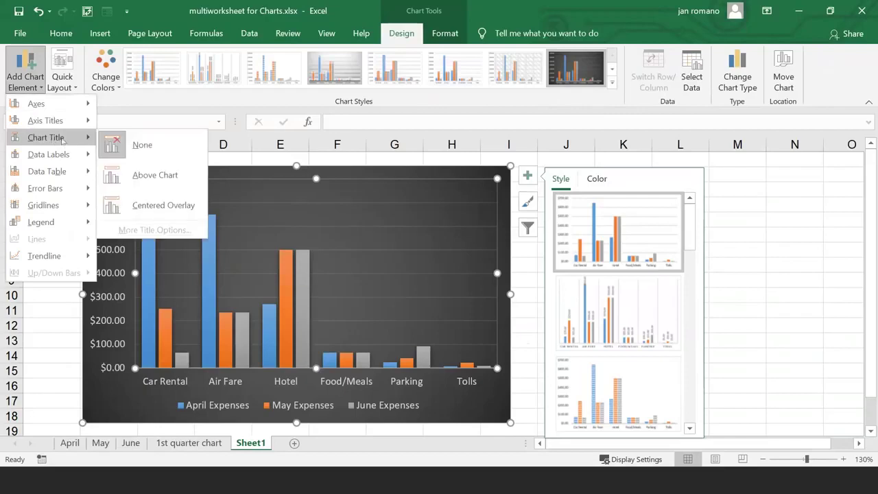
pyautogui.click(189, 180)
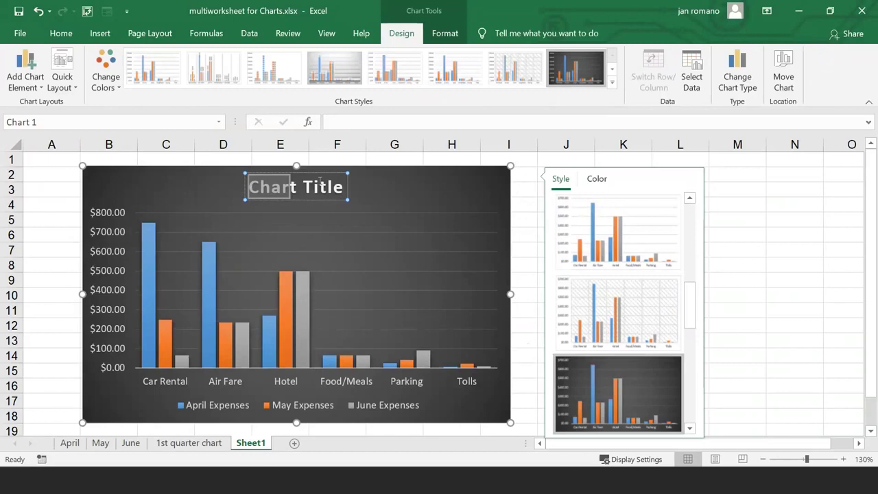
pyautogui.write('E')
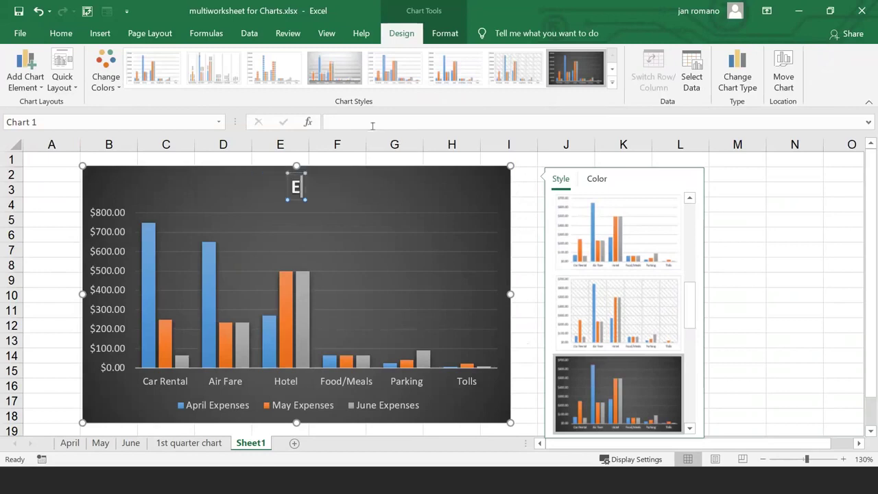
pyautogui.write('xpenses')
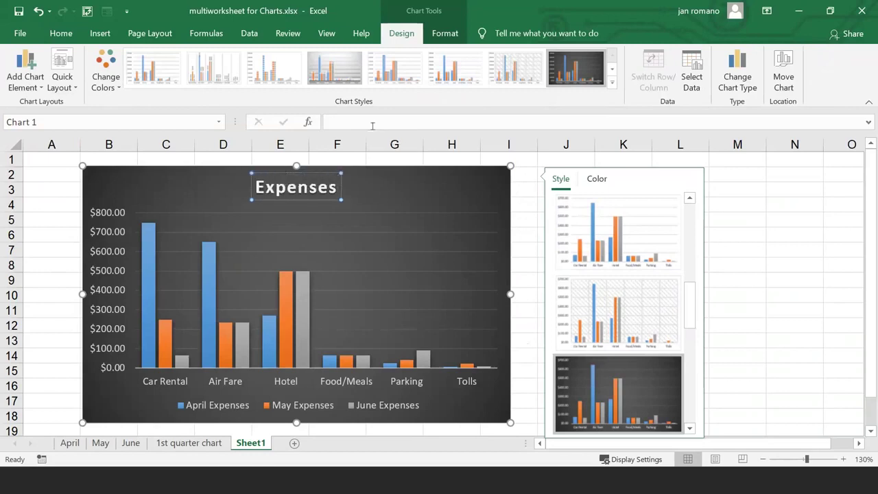
# Step: Change the chart title to "Quarter Expenses" and switch to the PowerPoint slide show
pyautogui.click(256, 186)
pyautogui.write('2nd ')
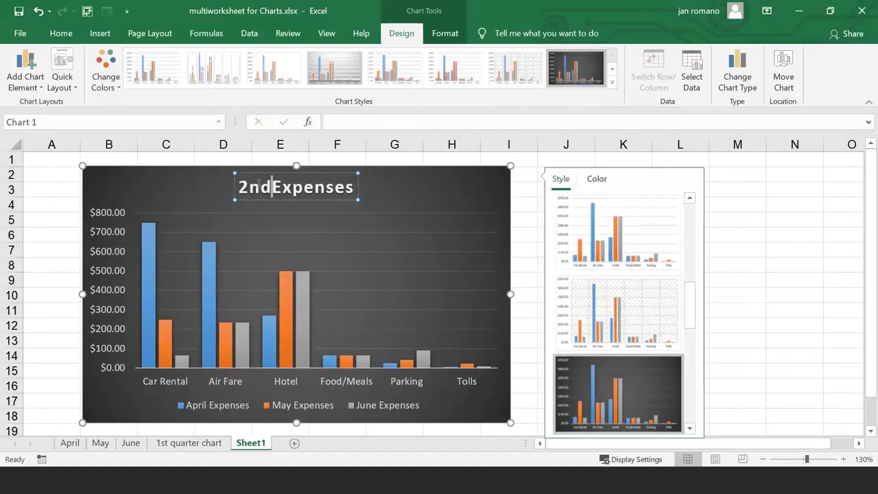
pyautogui.write('Q')
pyautogui.press('BackSpace')
pyautogui.press('BackSpace')
pyautogui.press('BackSpace')
pyautogui.press('BackSpace')
pyautogui.press('BackSpace')
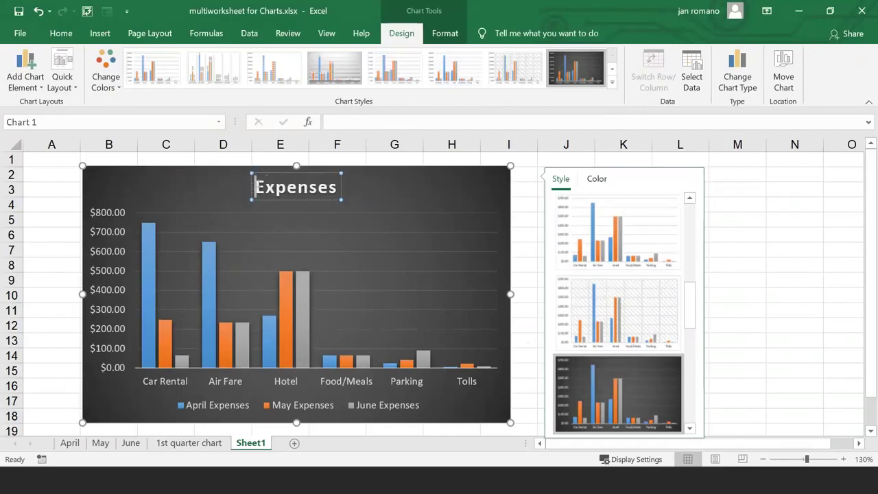
pyautogui.write('Quart')
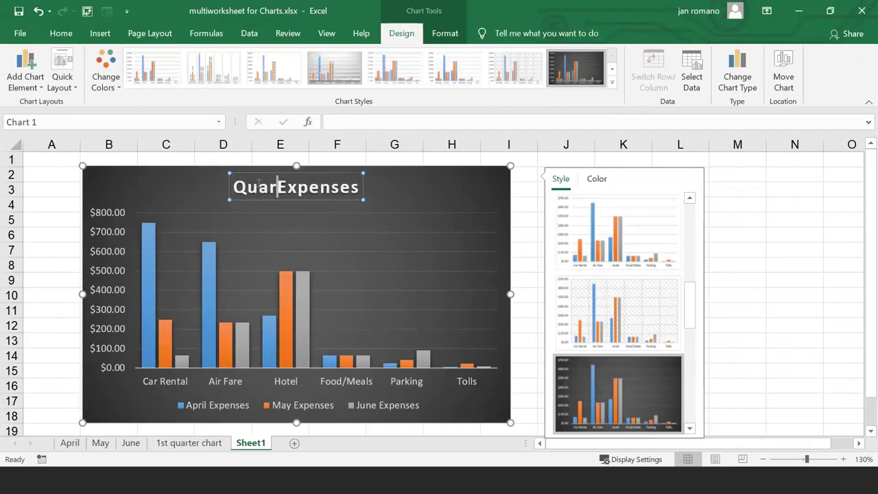
pyautogui.write('er')
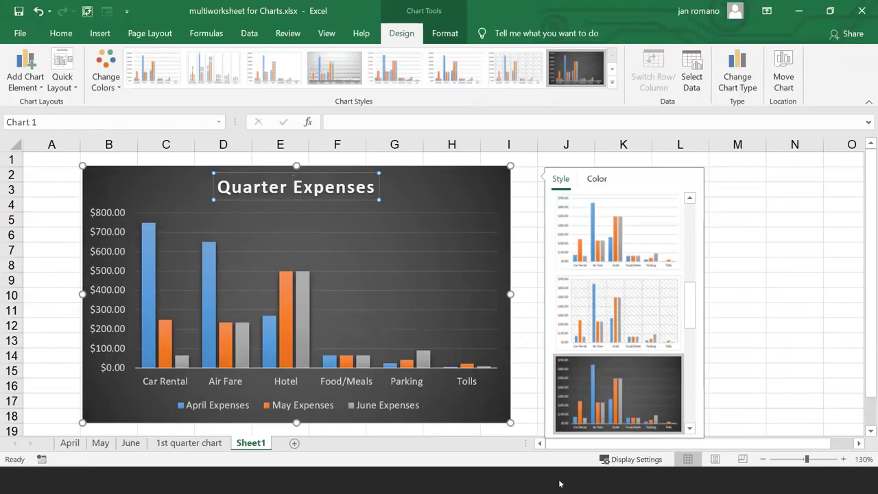
pyautogui.click(535, 426)
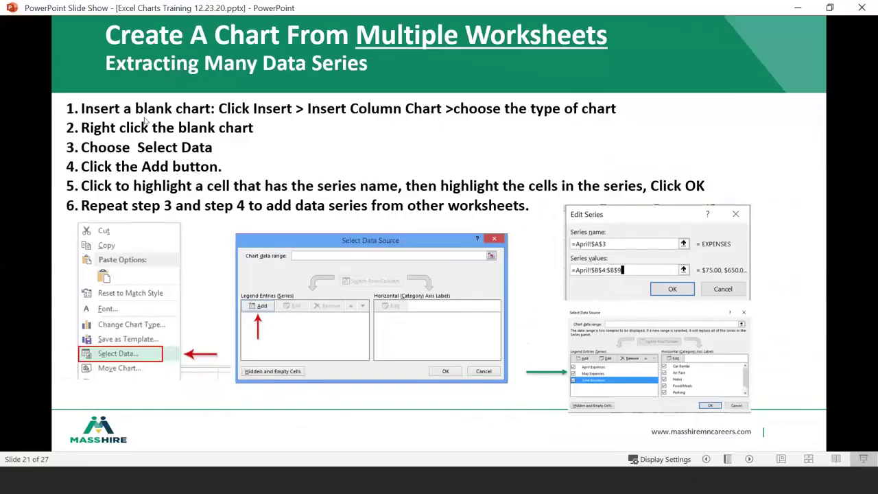
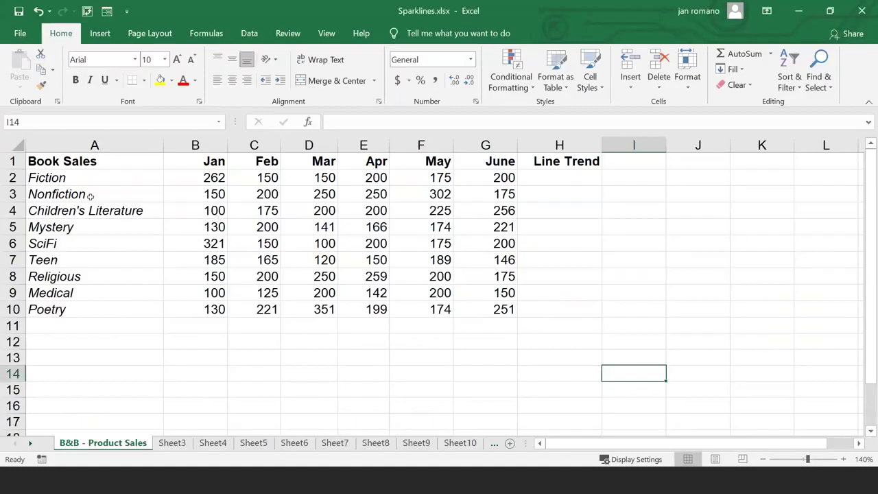
# Step: Insert a Scatter chart of the book sales range A1:G10 on the B&B - Product Sales sheet using Quick Analysis
pyautogui.moveTo(43, 159); pyautogui.dragTo(483, 310)
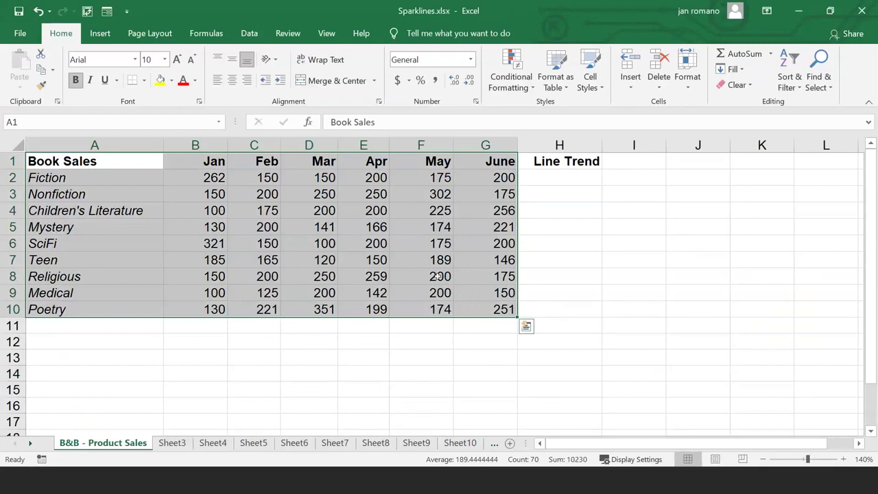
pyautogui.click(100, 33)
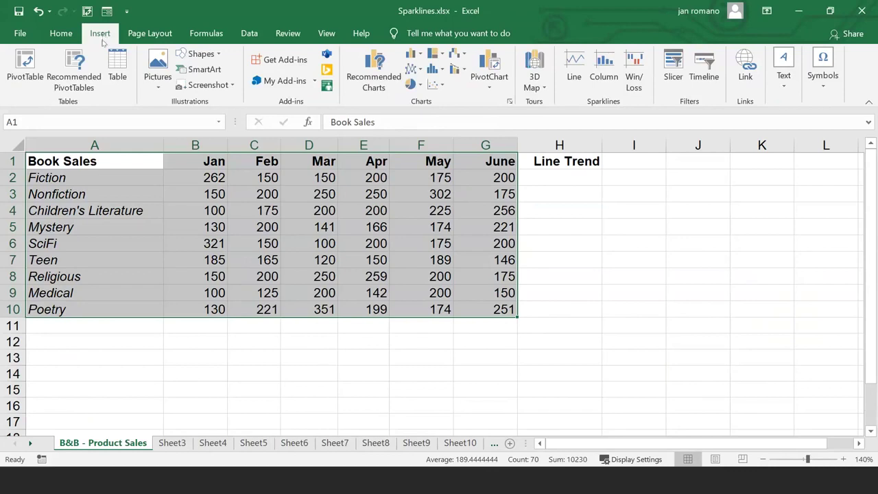
pyautogui.moveTo(476, 282)
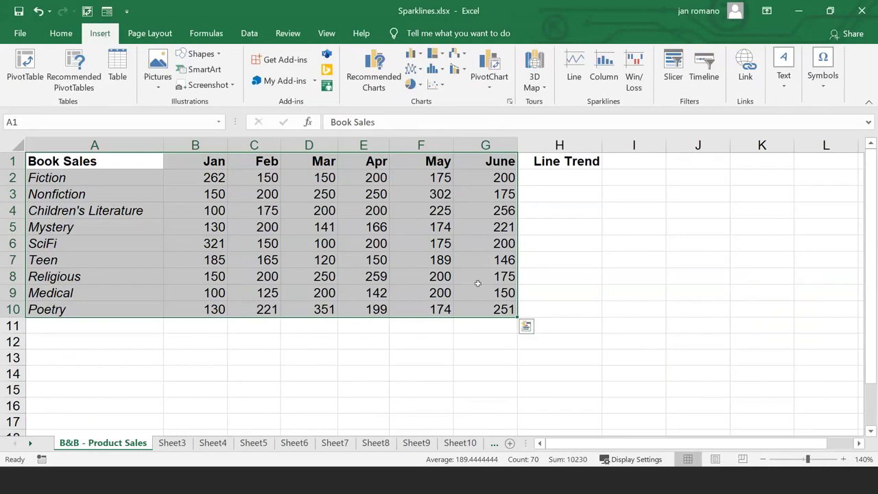
pyautogui.click(526, 329)
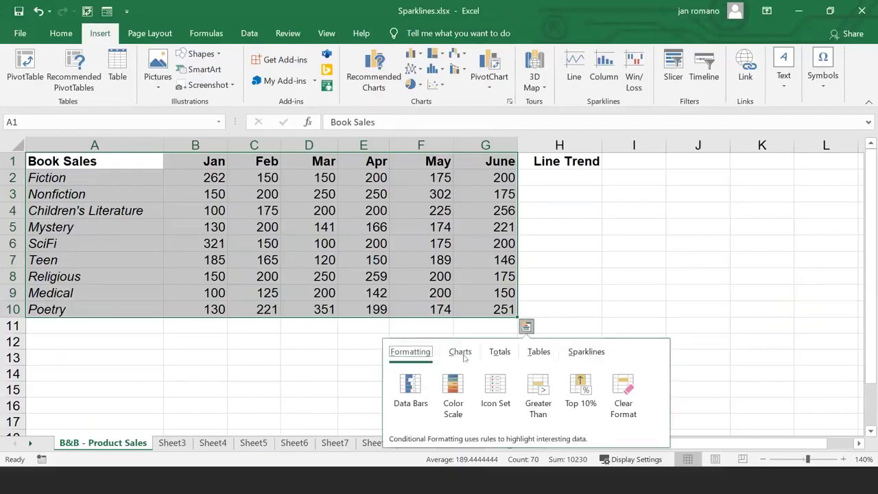
pyautogui.click(470, 354)
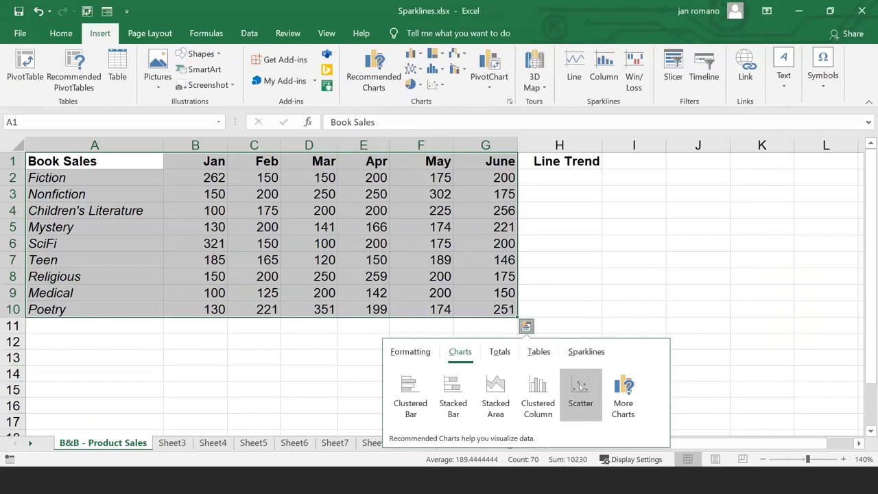
pyautogui.moveTo(576, 389)
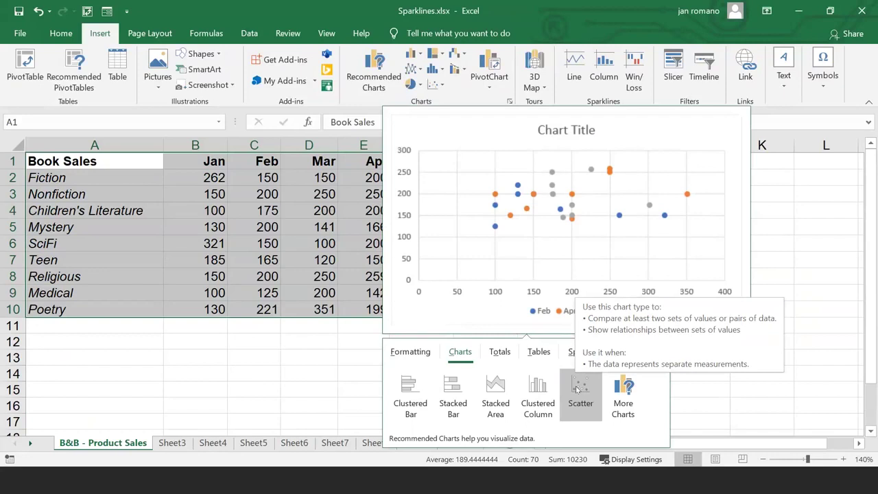
pyautogui.click(576, 389)
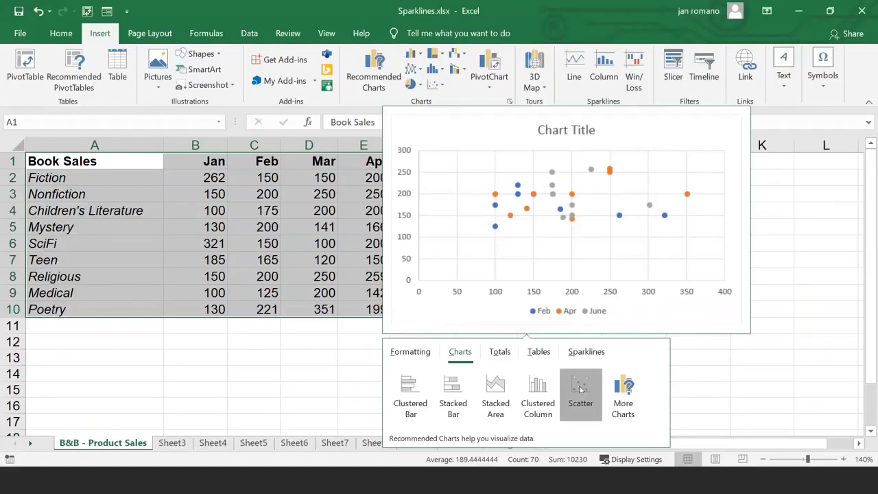
pyautogui.click(581, 389)
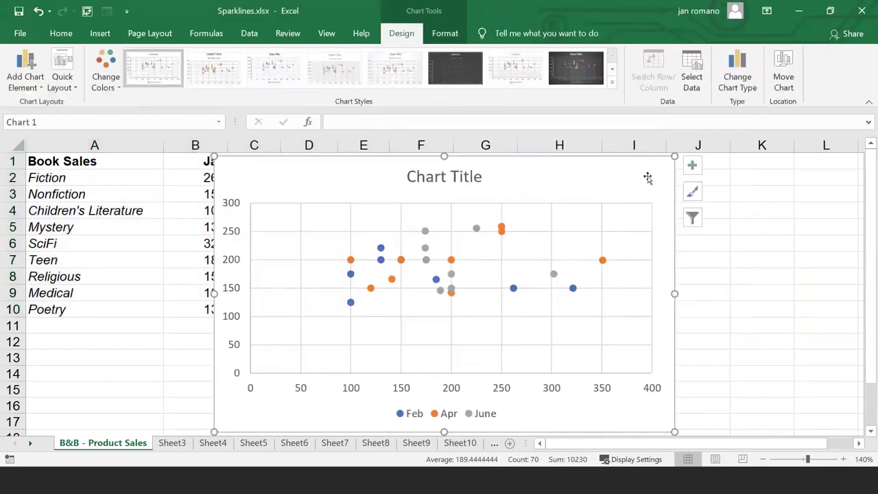
# Step: Undo the scatter chart, and open the linked waterfall chart example from the Chart Types slides in the PowerPoint slide show
pyautogui.hotkey('ctrl', 'z')
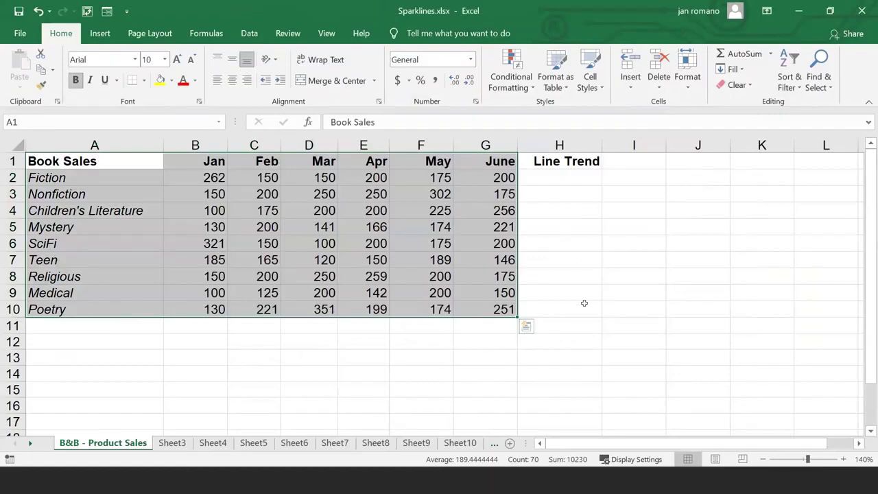
pyautogui.click(555, 485)
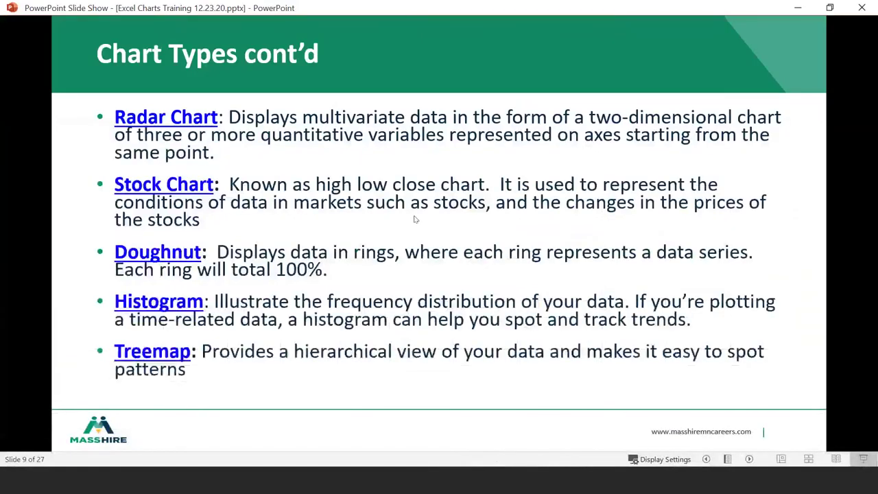
pyautogui.scroll(-1, 415, 219)
pyautogui.scroll(2, 415, 219)
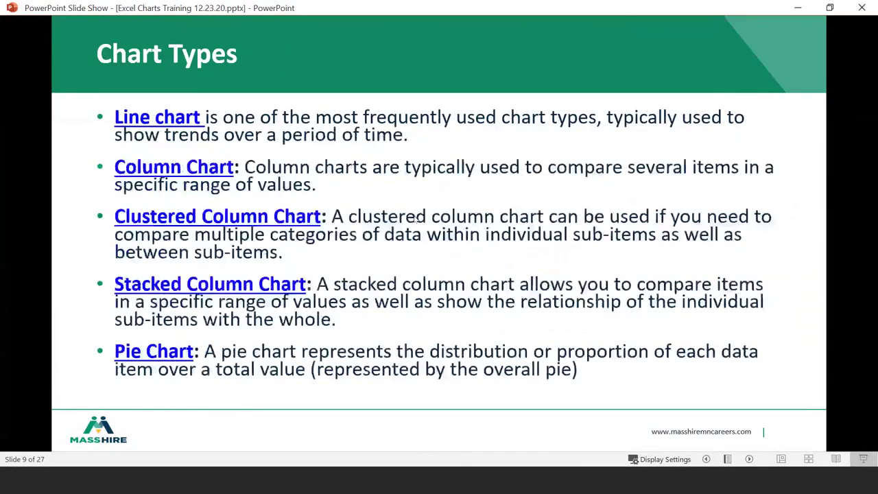
pyautogui.scroll(1, 417, 220)
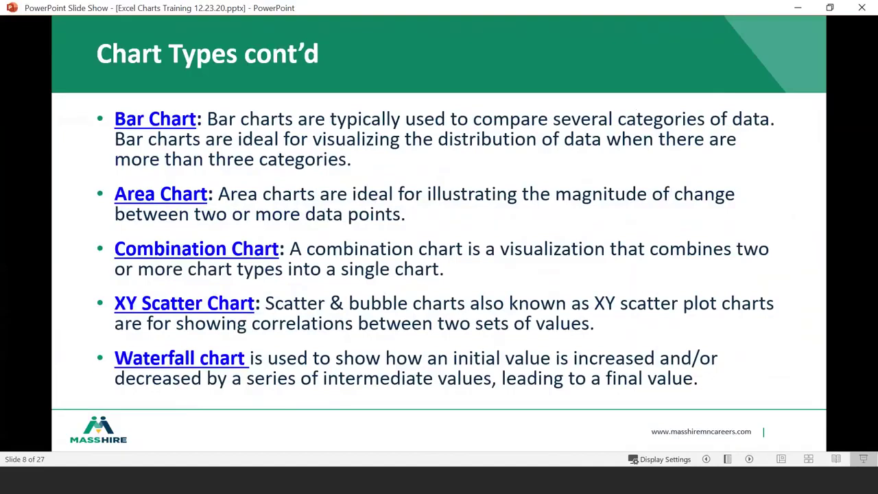
pyautogui.click(164, 359)
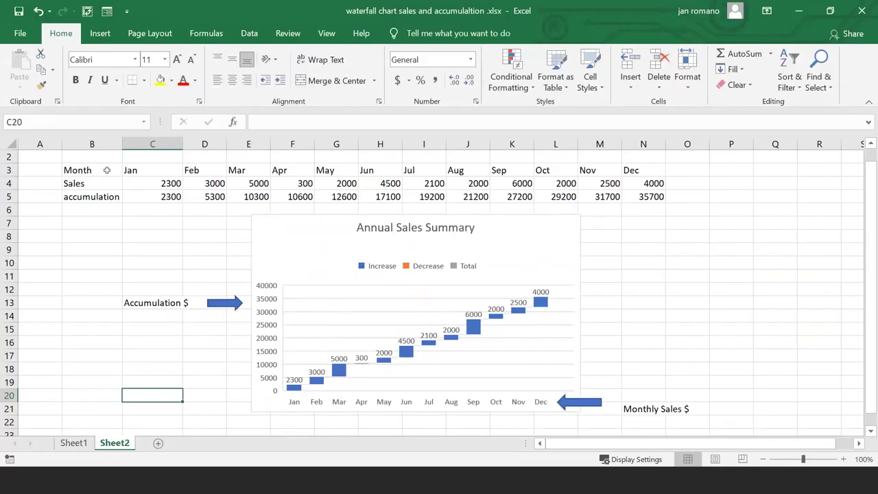
# Step: Highlight the Month, Sales and accumulation rows of the waterfall chart's source data from January to December, one row at a time
pyautogui.moveTo(84, 168); pyautogui.dragTo(638, 170)
pyautogui.moveTo(83, 184); pyautogui.dragTo(645, 187)
pyautogui.moveTo(65, 196); pyautogui.dragTo(643, 197)
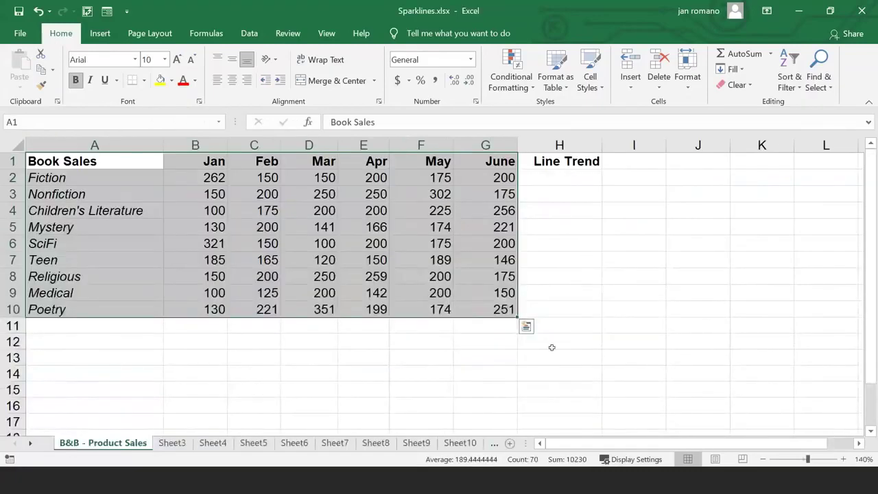
# Step: Return to Sparklines.xlsx and highlight the empty Line Trend cells H2:H10 beside the book sales data
pyautogui.click(392, 373)
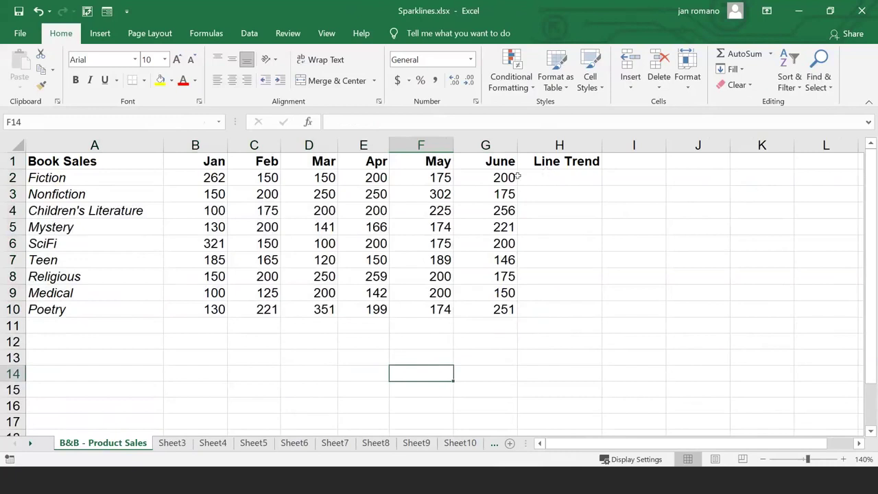
pyautogui.moveTo(543, 175); pyautogui.dragTo(545, 314)
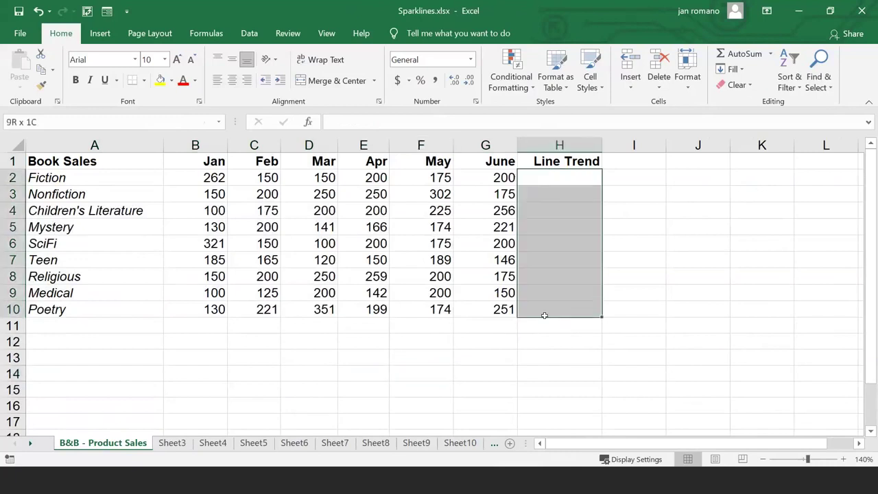
pyautogui.click(569, 178)
pyautogui.moveTo(568, 180); pyautogui.dragTo(569, 308)
pyautogui.click(568, 177)
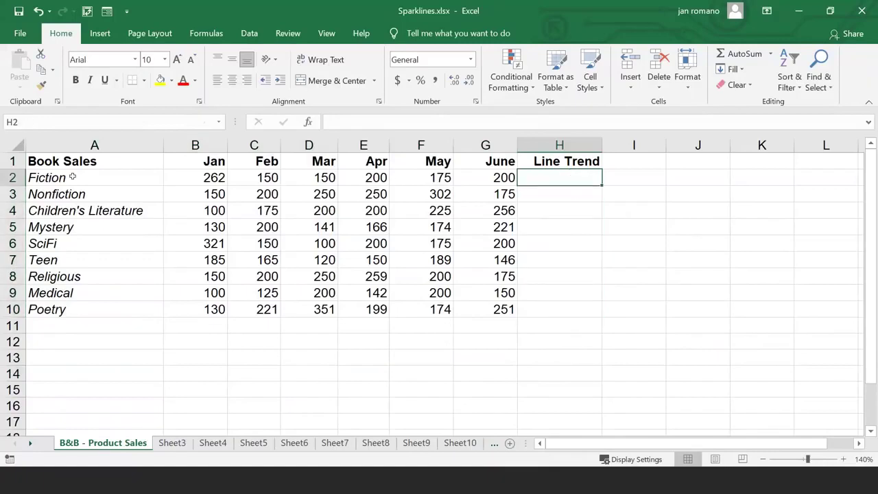
# Step: Insert line sparklines for the monthly sales in B2:G10 using Quick Analysis, and undo them
pyautogui.moveTo(200, 176); pyautogui.dragTo(499, 310)
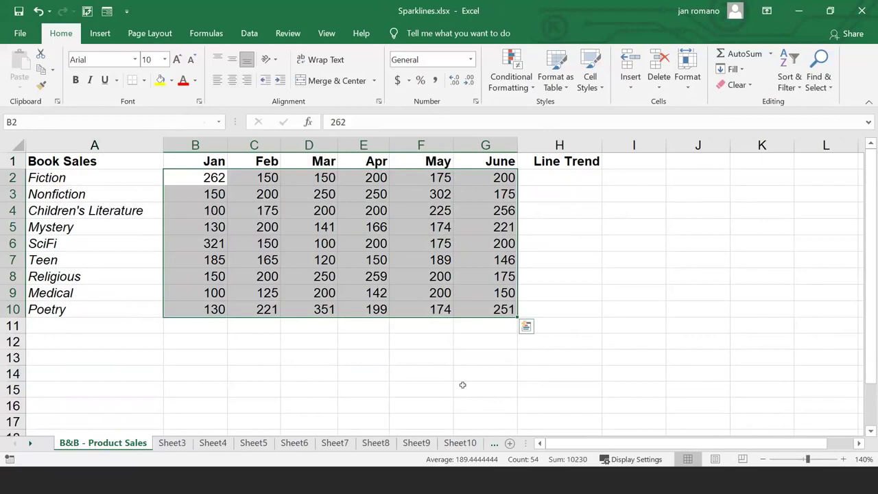
pyautogui.click(526, 329)
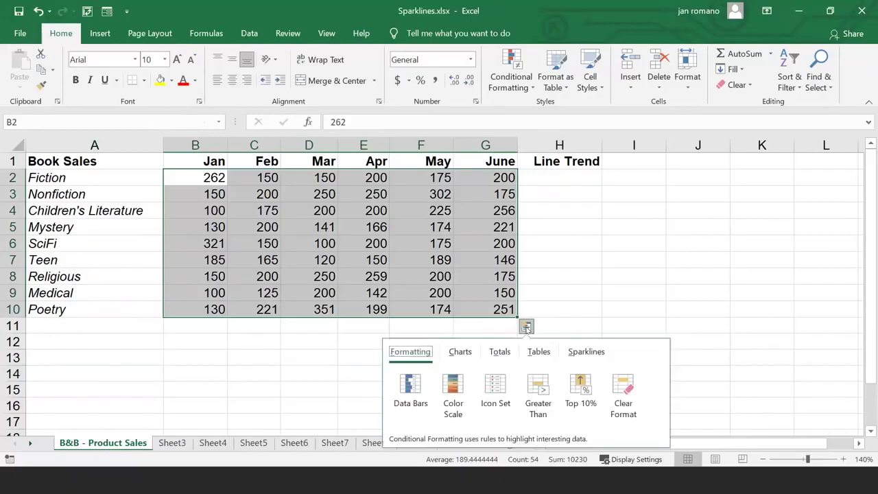
pyautogui.click(587, 354)
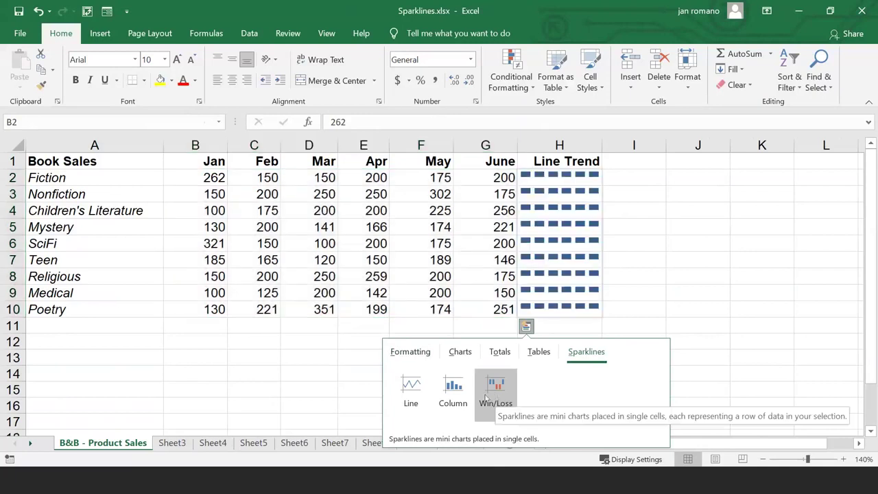
pyautogui.click(411, 395)
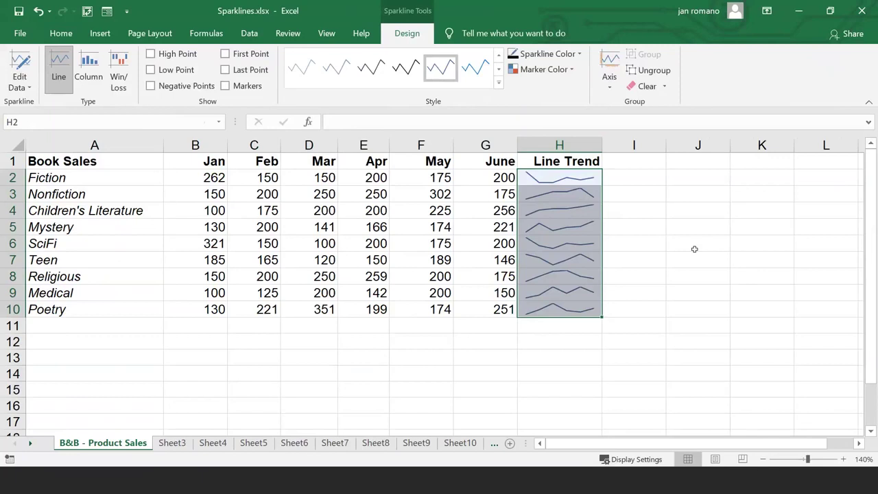
pyautogui.hotkey('ctrl', 'z')
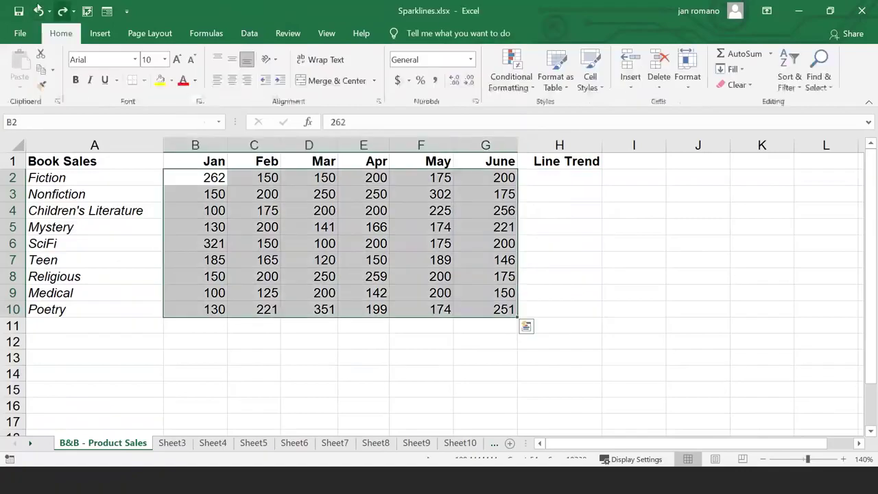
# Step: Reselect the sales figures B2:G10, demonstrate the Line sparklines from Quick Analysis once more, and undo the insertion
pyautogui.moveTo(219, 178); pyautogui.dragTo(504, 309)
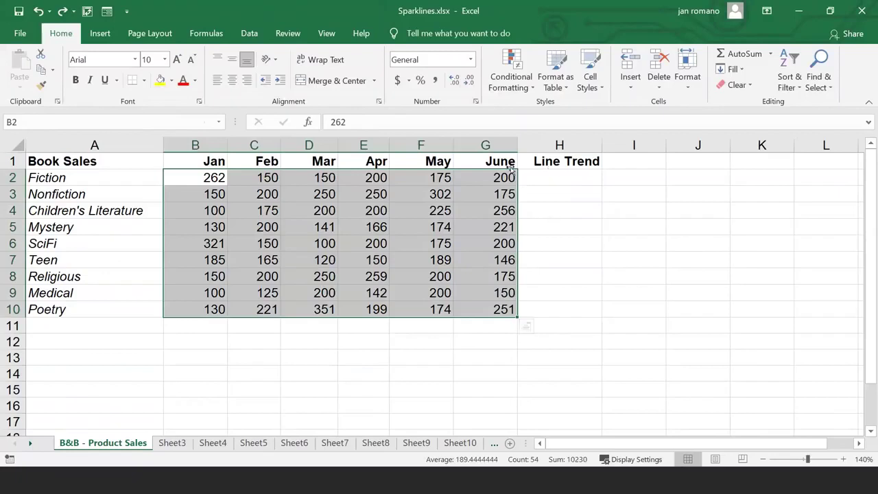
pyautogui.click(526, 327)
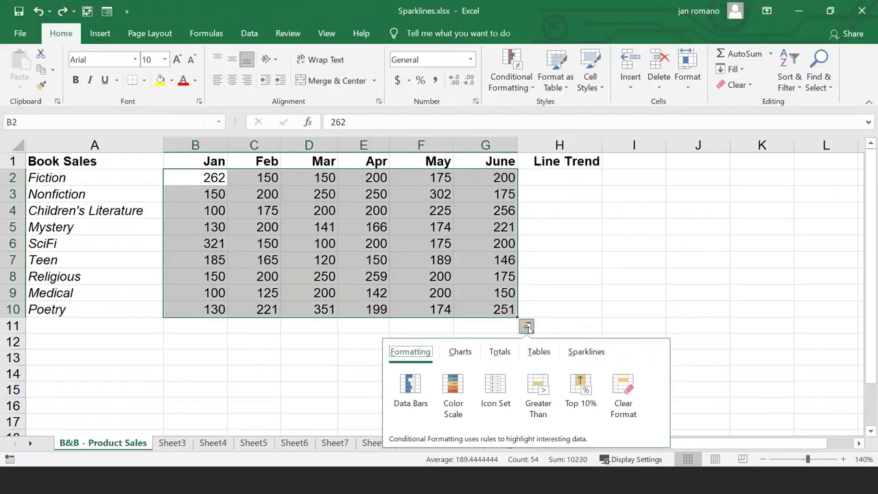
pyautogui.click(599, 355)
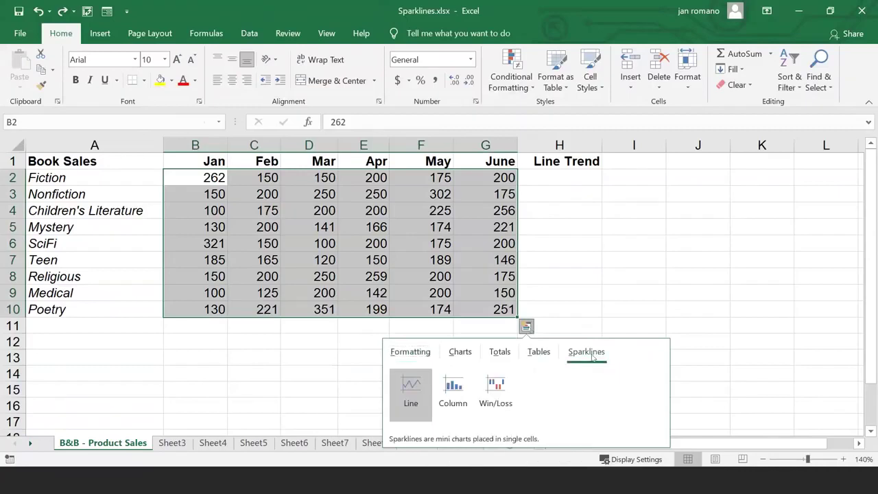
pyautogui.click(410, 400)
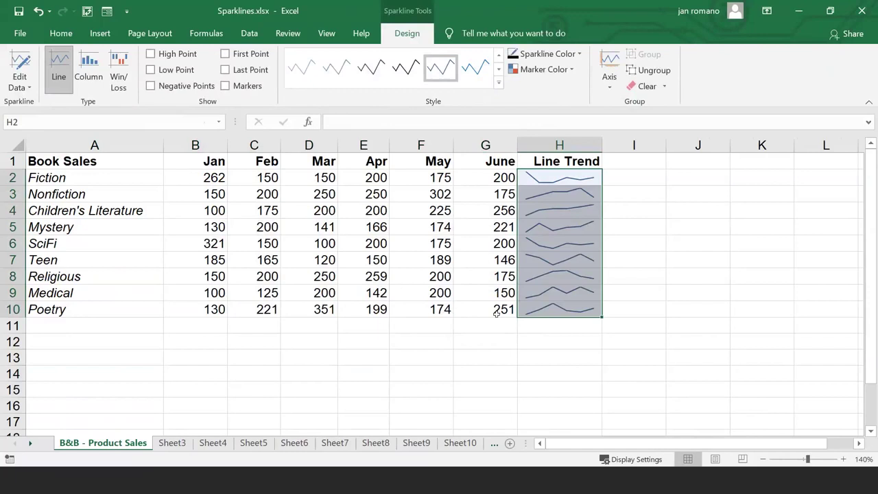
pyautogui.click(39, 11)
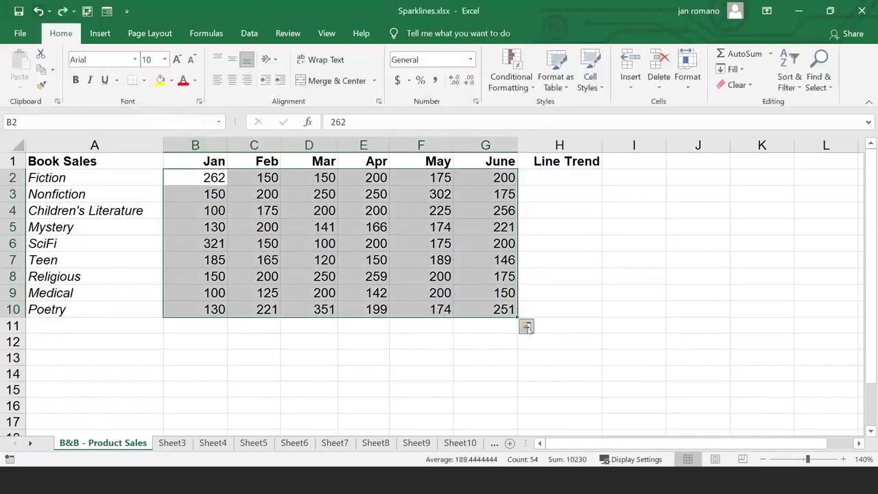
# Step: Try Column sparklines for the sales figures B2:G10 using Quick Analysis, and undo them without restoring the scatter chart
pyautogui.click(526, 328)
pyautogui.click(587, 351)
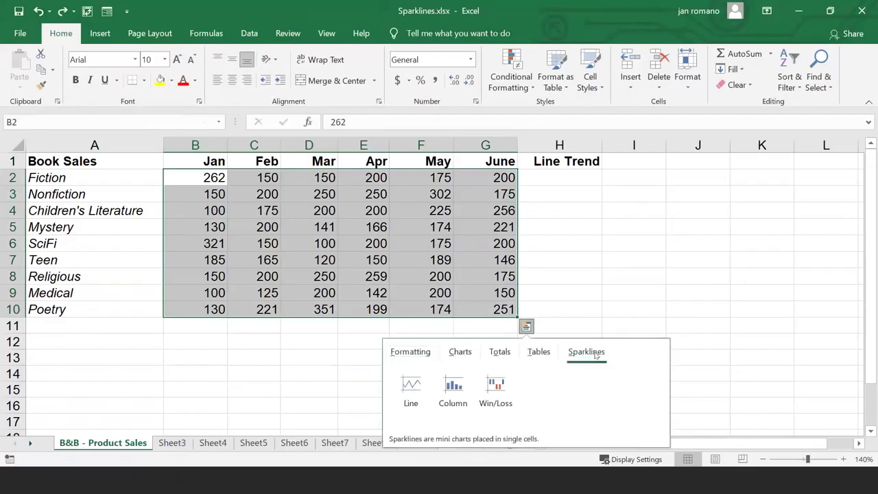
pyautogui.click(453, 390)
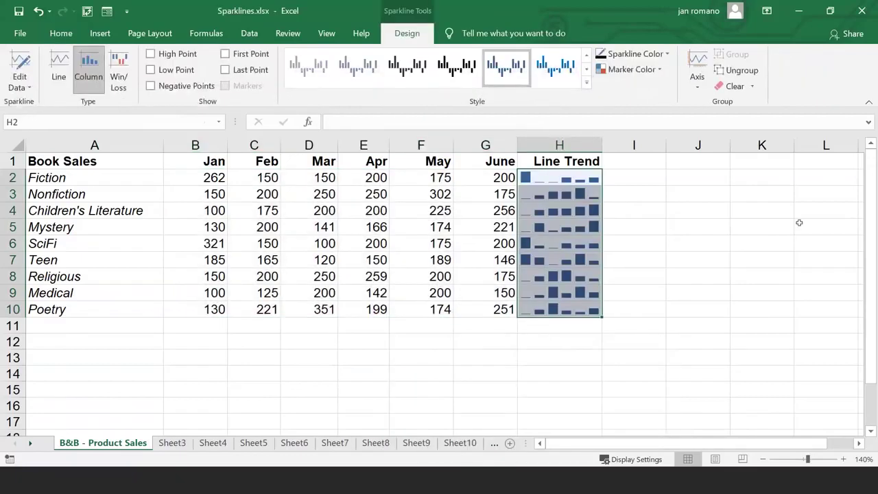
pyautogui.click(447, 264)
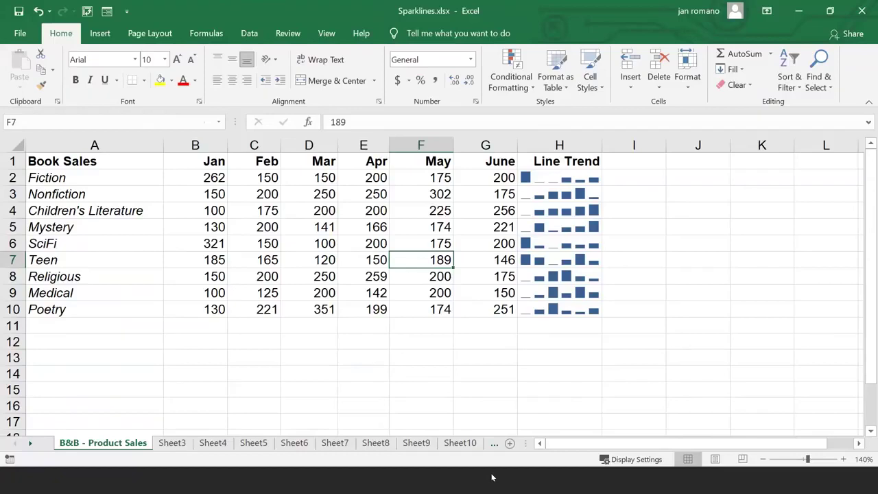
pyautogui.click(39, 11)
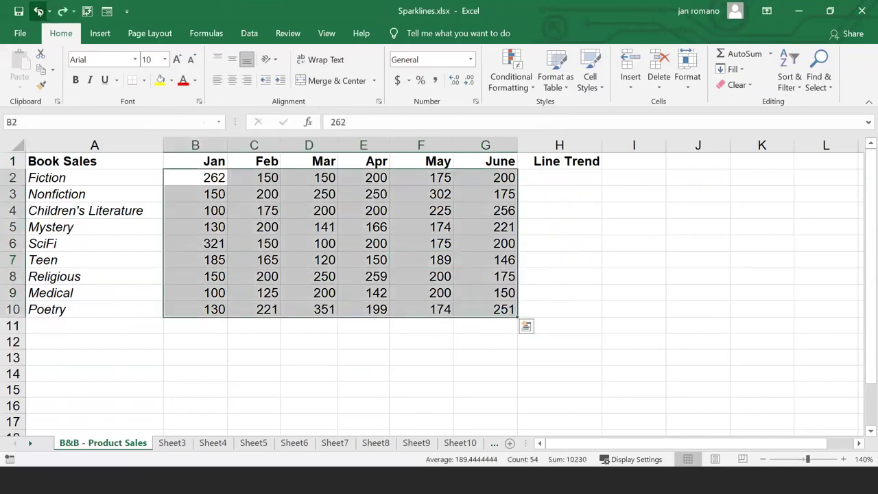
pyautogui.click(39, 11)
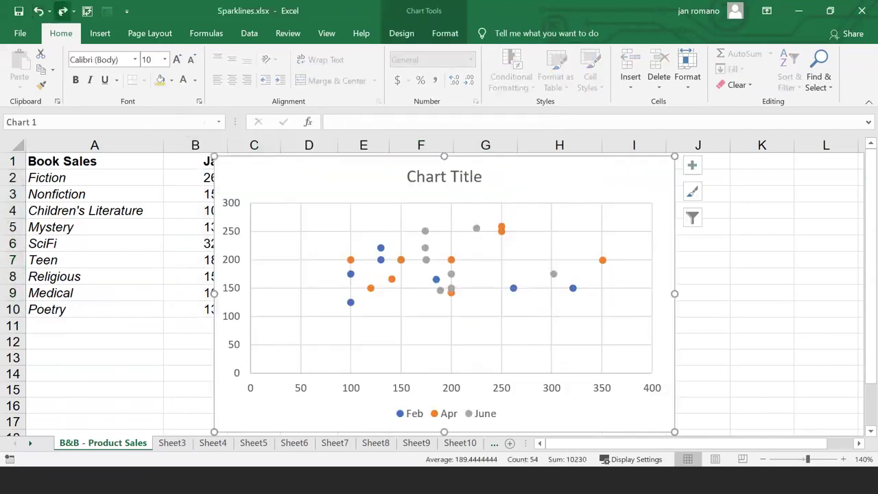
pyautogui.click(62, 11)
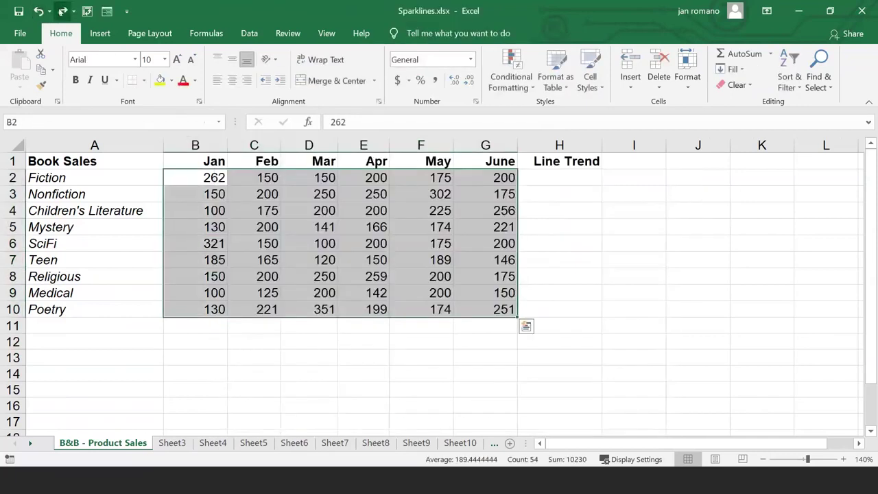
# Step: Fill the Line Trend column with Line sparklines of the monthly sales B2:G10 using Quick Analysis
pyautogui.click(527, 327)
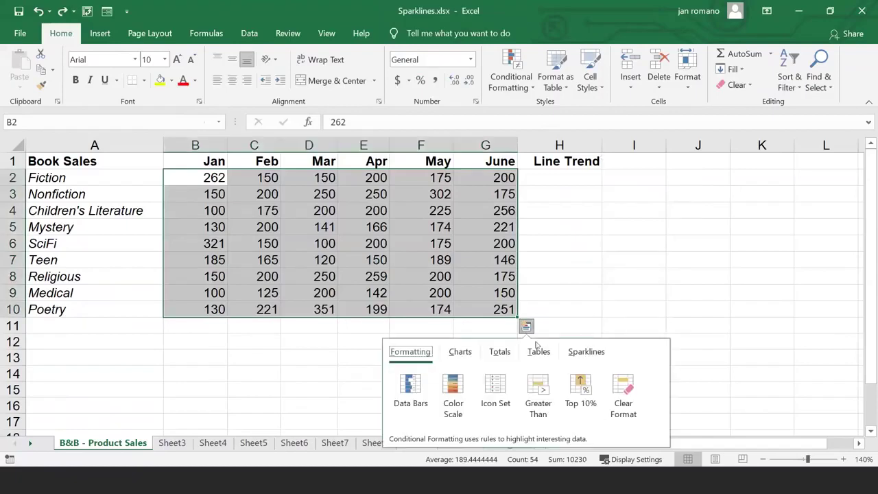
pyautogui.click(604, 352)
pyautogui.click(411, 391)
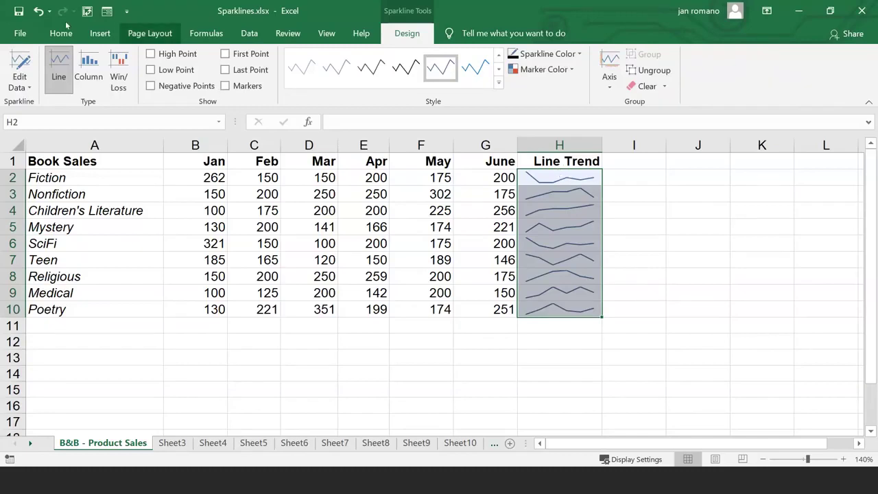
pyautogui.click(262, 340)
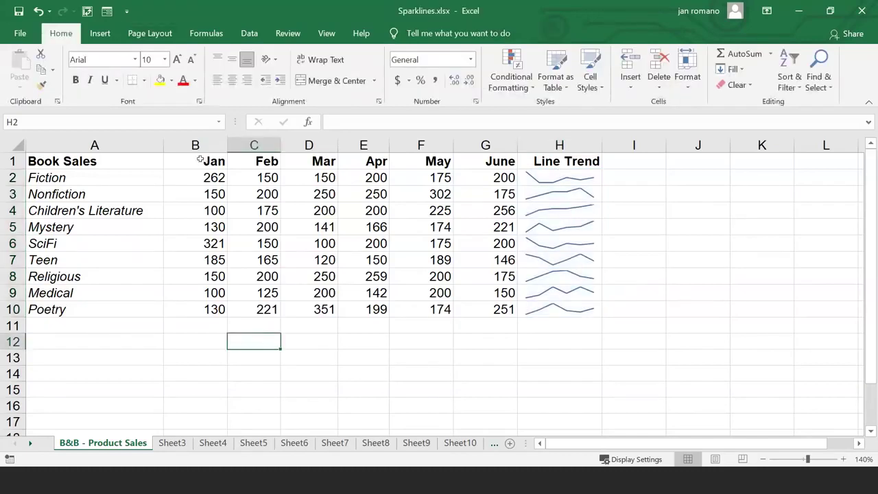
# Step: Open More Charts from Quick Analysis for A1:G10 and preview the recommended Clustered Column, Stacked Area, Clustered Bar and Stacked Bar charts
pyautogui.moveTo(41, 160); pyautogui.dragTo(481, 308)
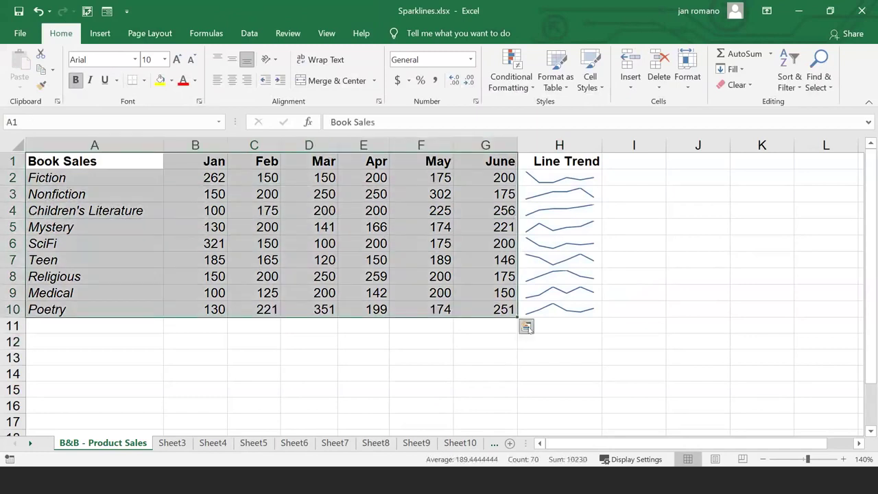
pyautogui.click(527, 328)
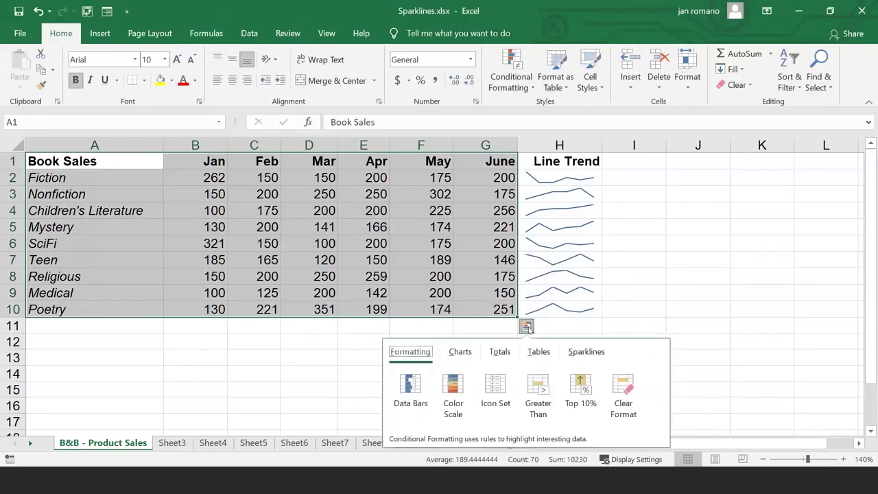
pyautogui.click(459, 354)
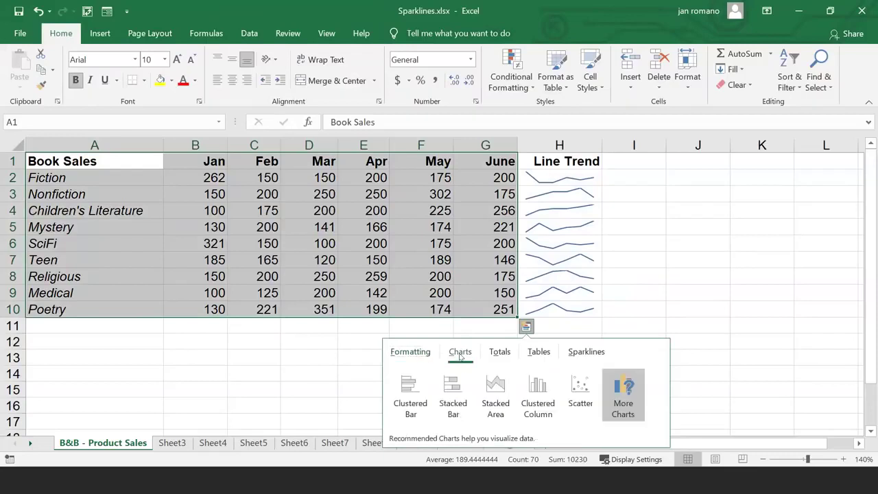
pyautogui.click(625, 403)
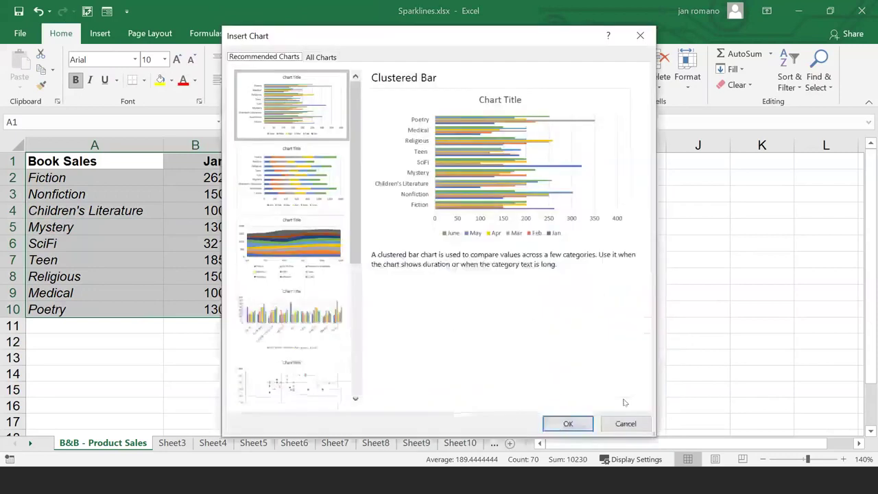
pyautogui.moveTo(354, 108); pyautogui.dragTo(357, 269)
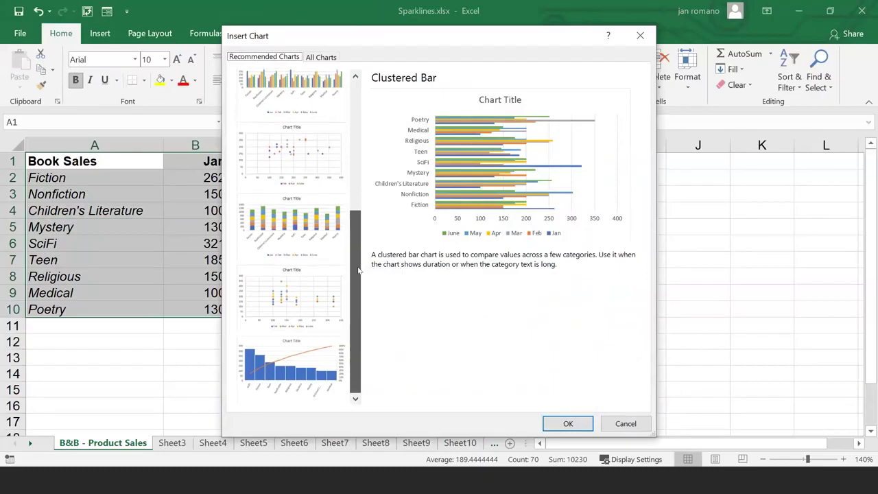
pyautogui.moveTo(357, 269); pyautogui.dragTo(366, 185)
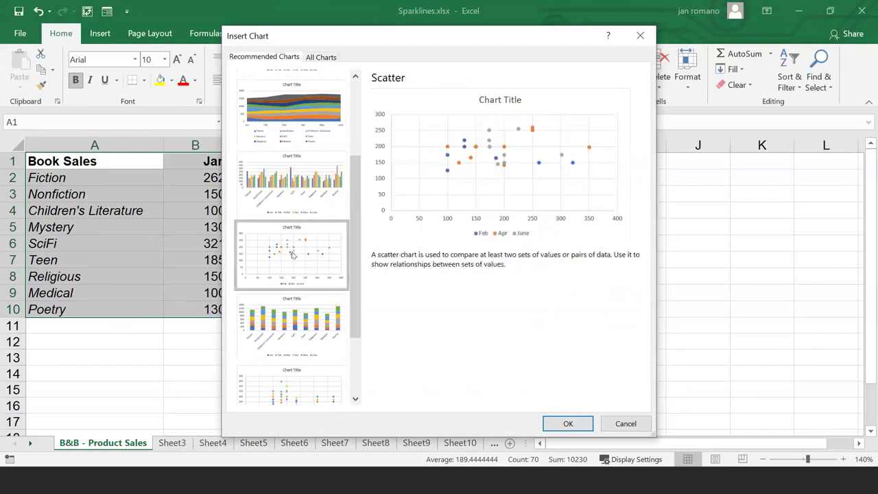
pyautogui.click(320, 184)
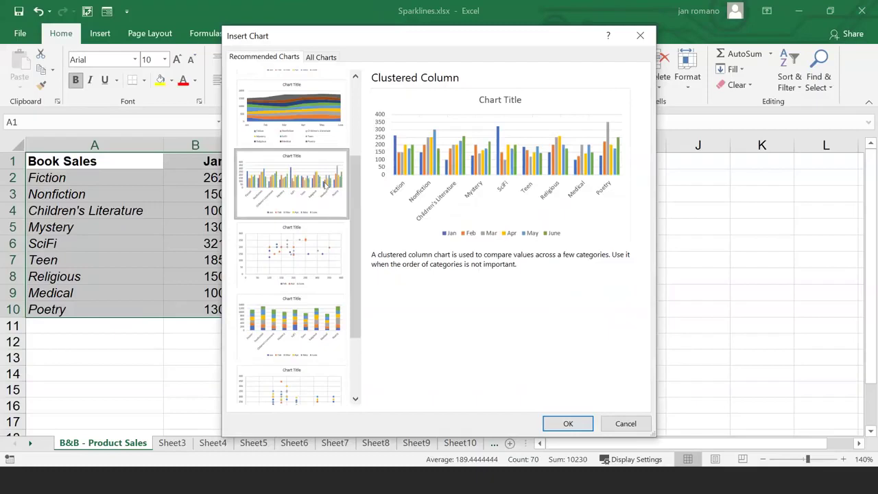
pyautogui.click(325, 112)
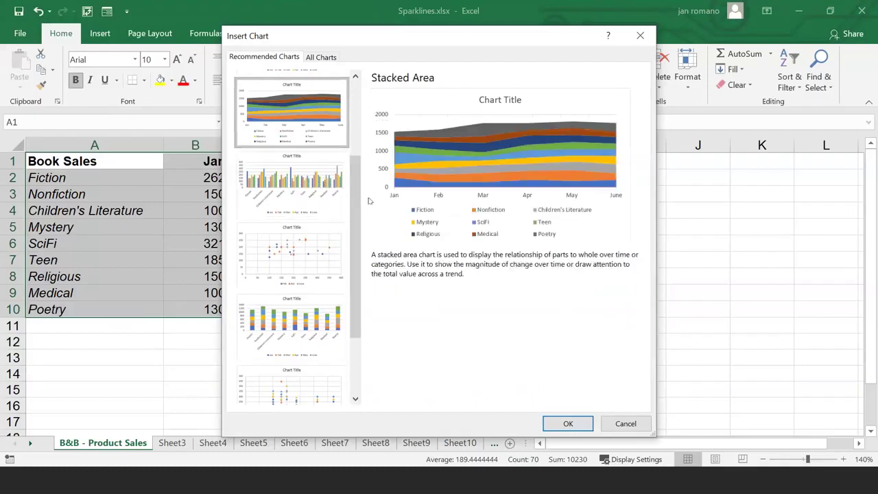
pyautogui.moveTo(355, 208); pyautogui.dragTo(363, 110)
pyautogui.click(311, 105)
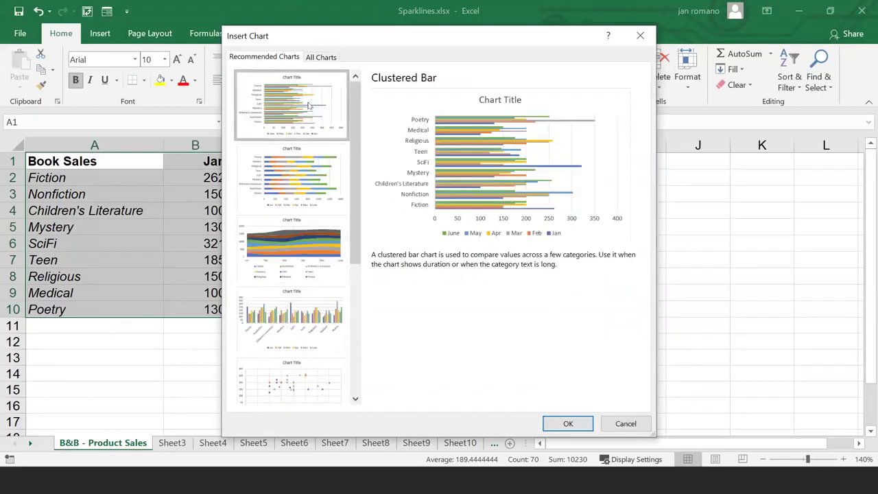
pyautogui.click(308, 174)
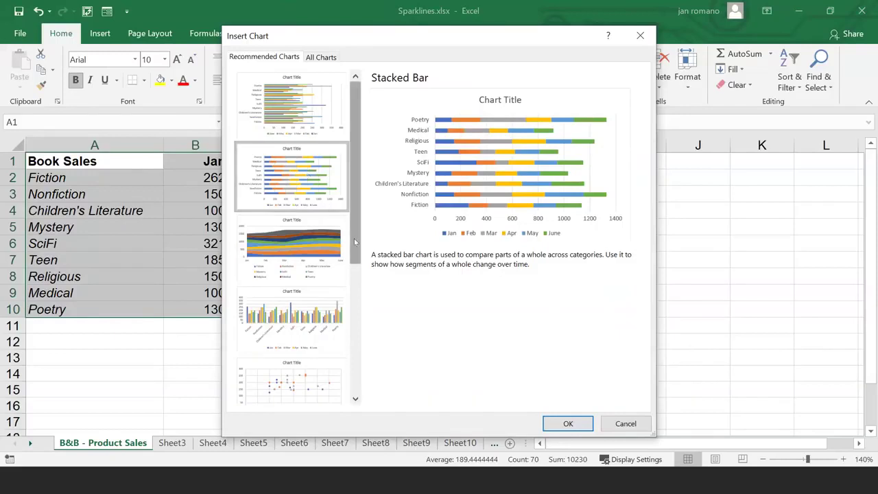
# Step: Look over the full list of chart types, and insert the recommended Clustered Column chart of the book sales
pyautogui.click(325, 59)
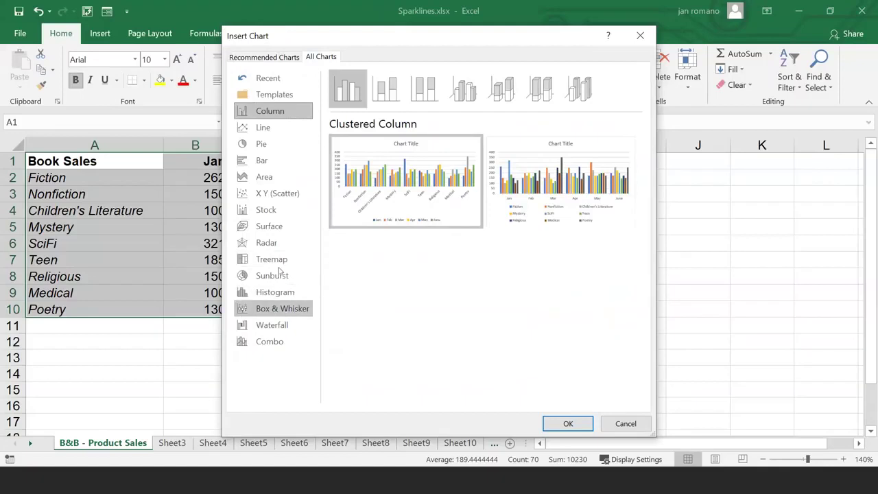
pyautogui.moveTo(416, 225)
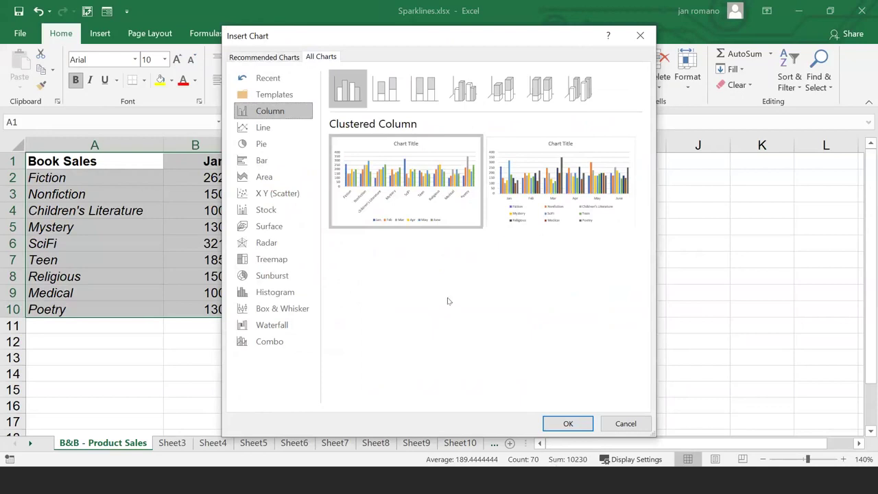
pyautogui.click(271, 58)
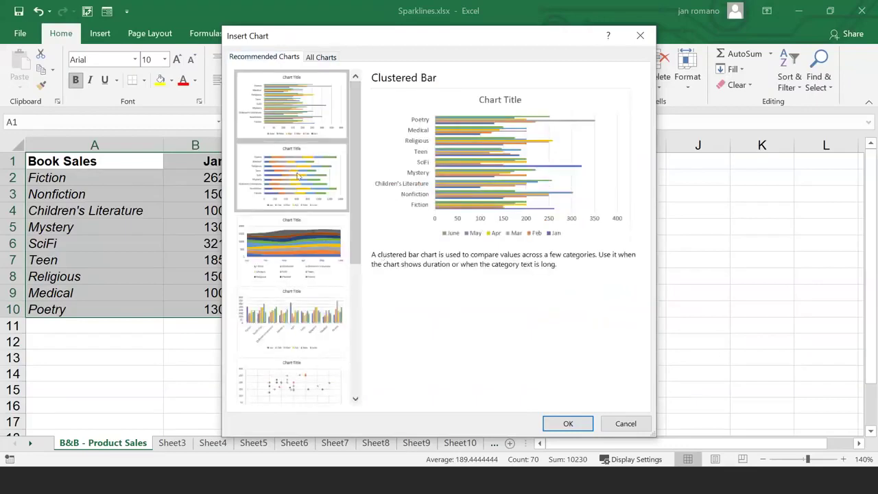
pyautogui.click(313, 322)
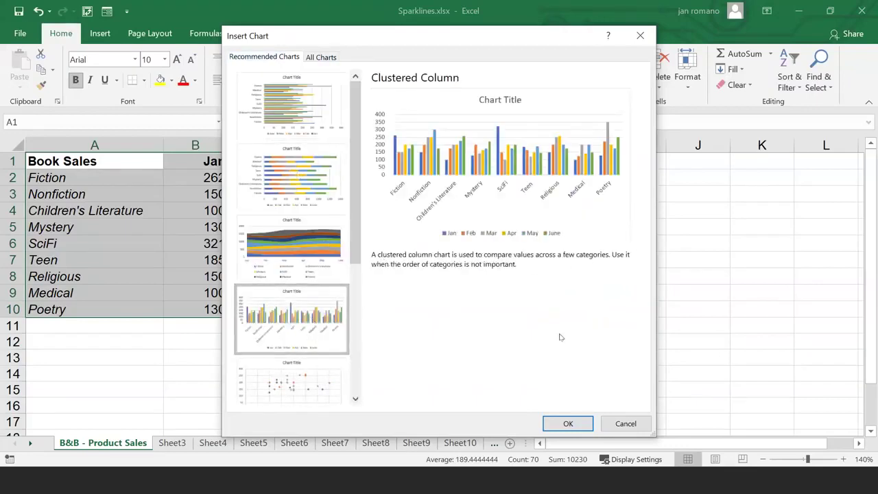
pyautogui.click(568, 423)
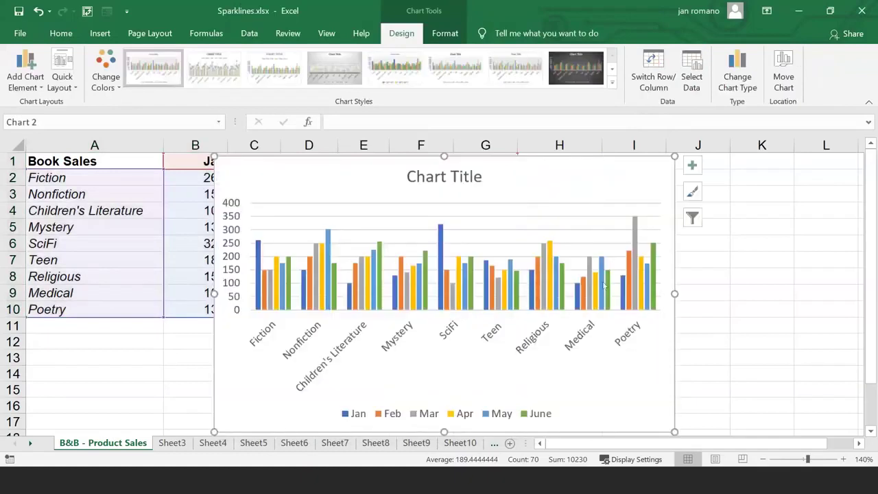
# Step: Move the clustered column chart lower over the book sales table, and delete it
pyautogui.moveTo(557, 172); pyautogui.dragTo(430, 210)
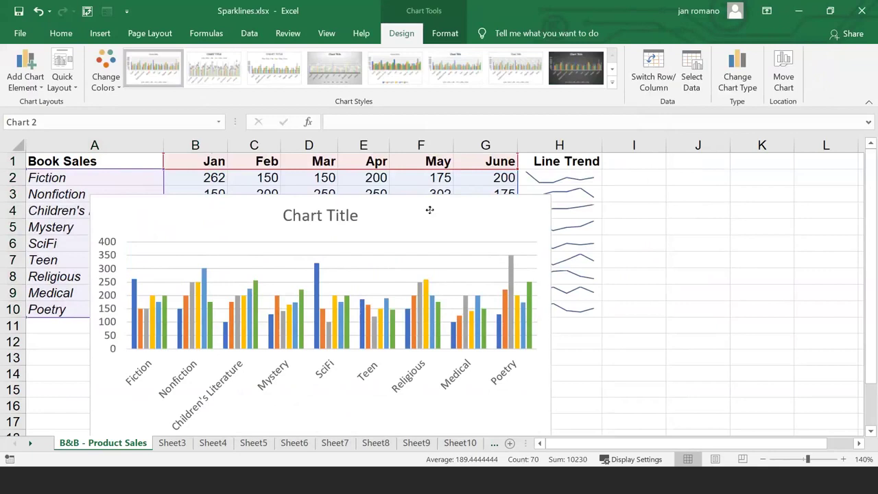
pyautogui.moveTo(429, 210); pyautogui.dragTo(483, 219)
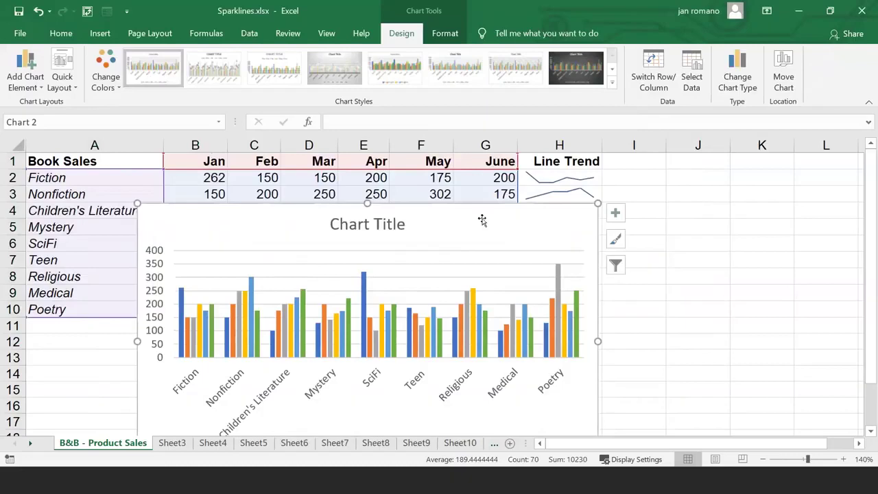
pyautogui.press('Delete')
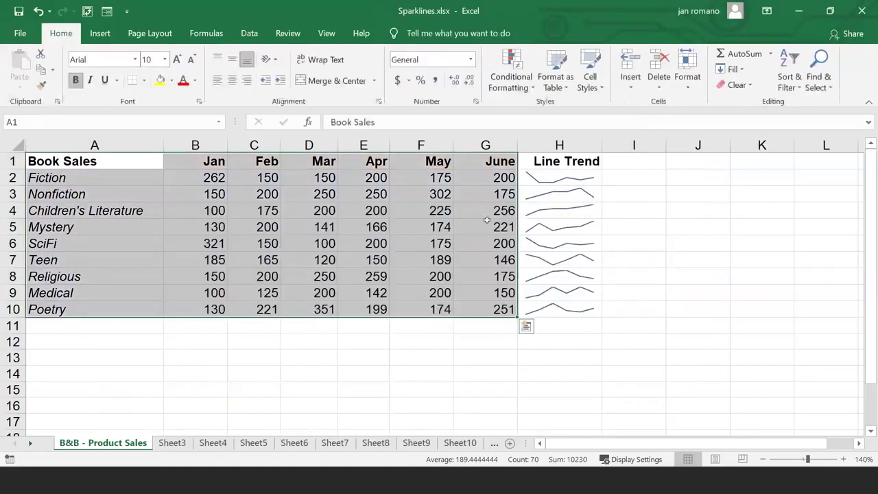
# Step: Switch to the PowerPoint slide show of the Excel Charts Training presentation
pyautogui.click(558, 485)
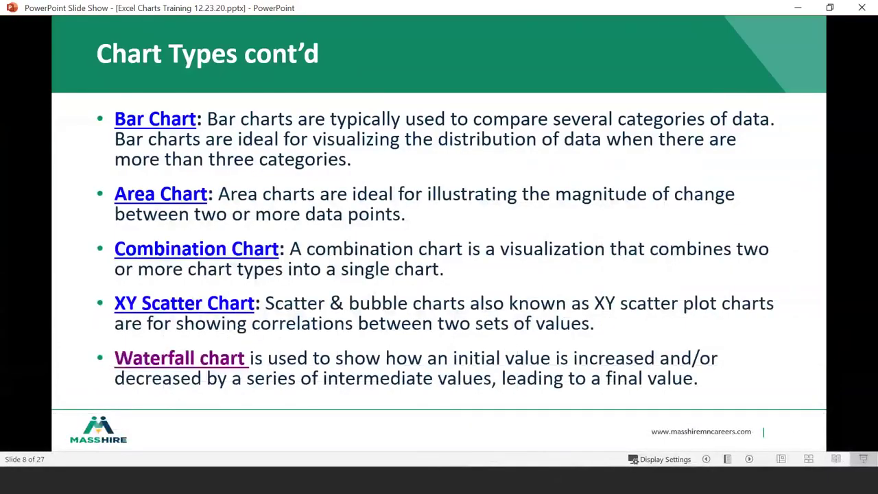